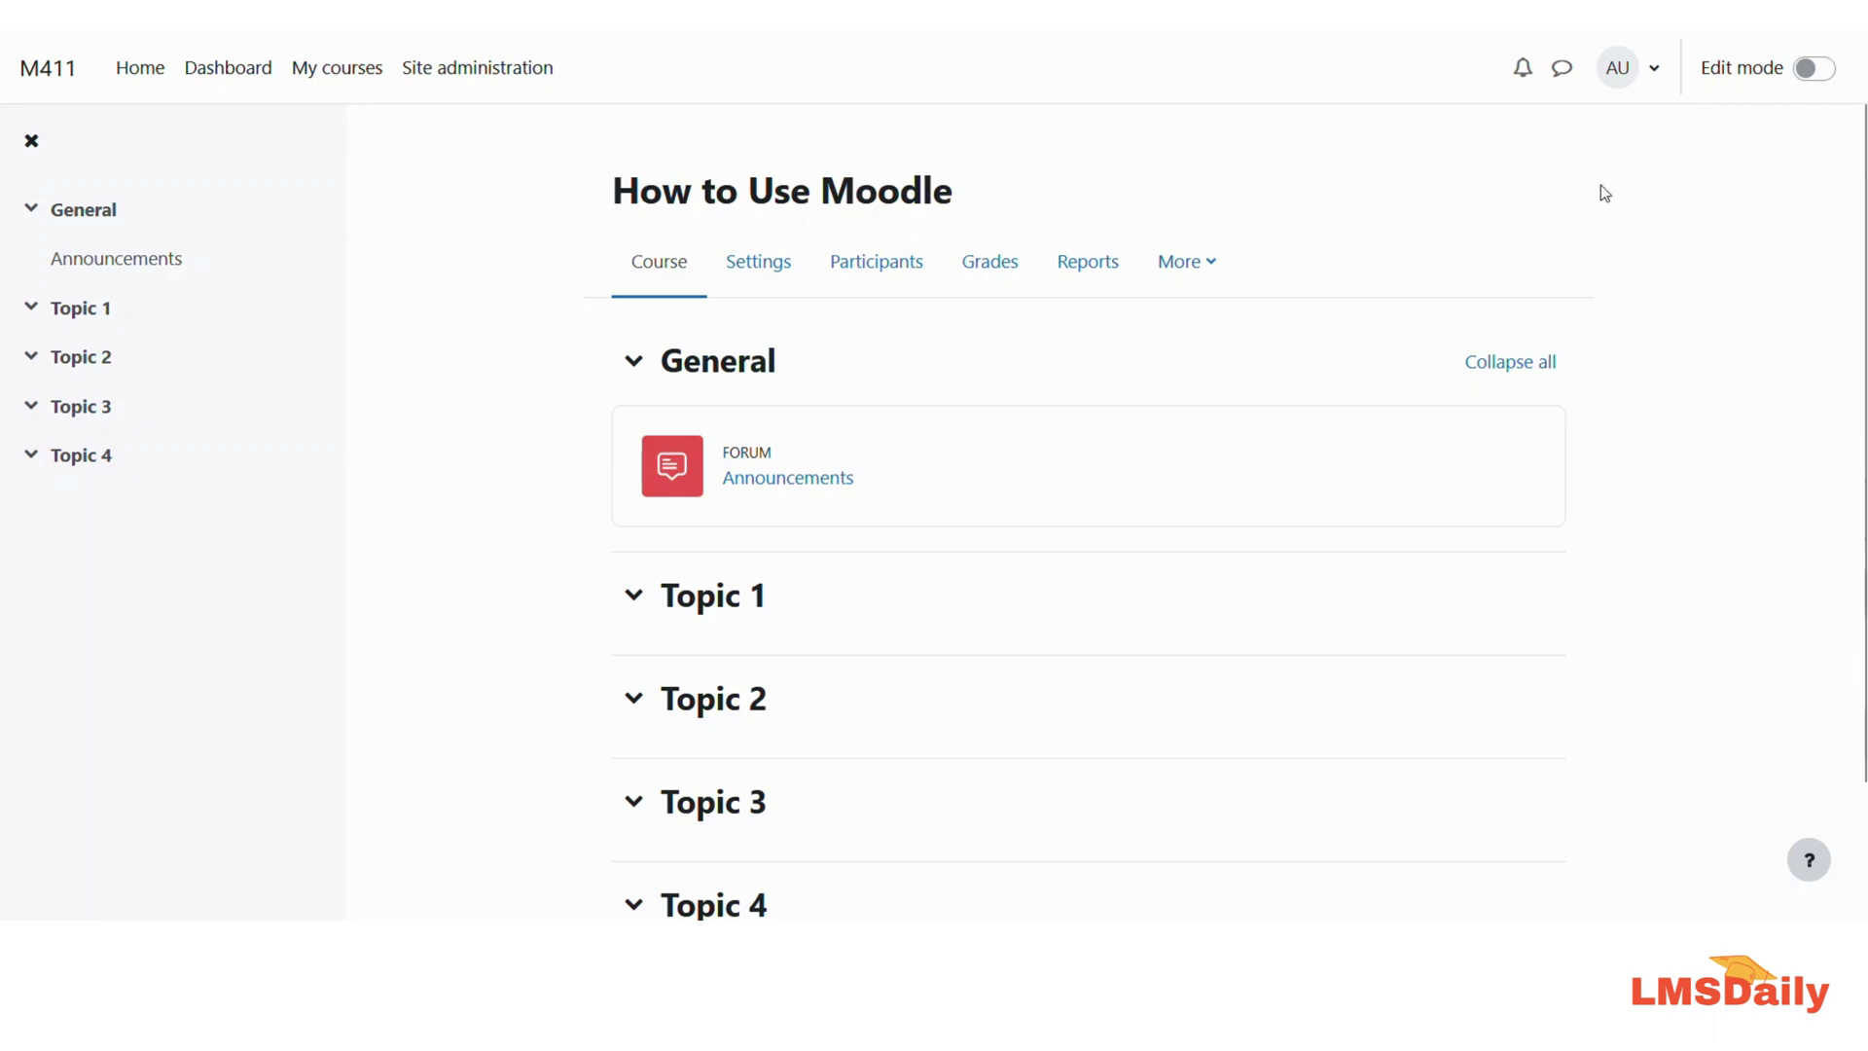
Turn editing on and try adding a Group choice activity from the activity chooser.
click(1814, 69)
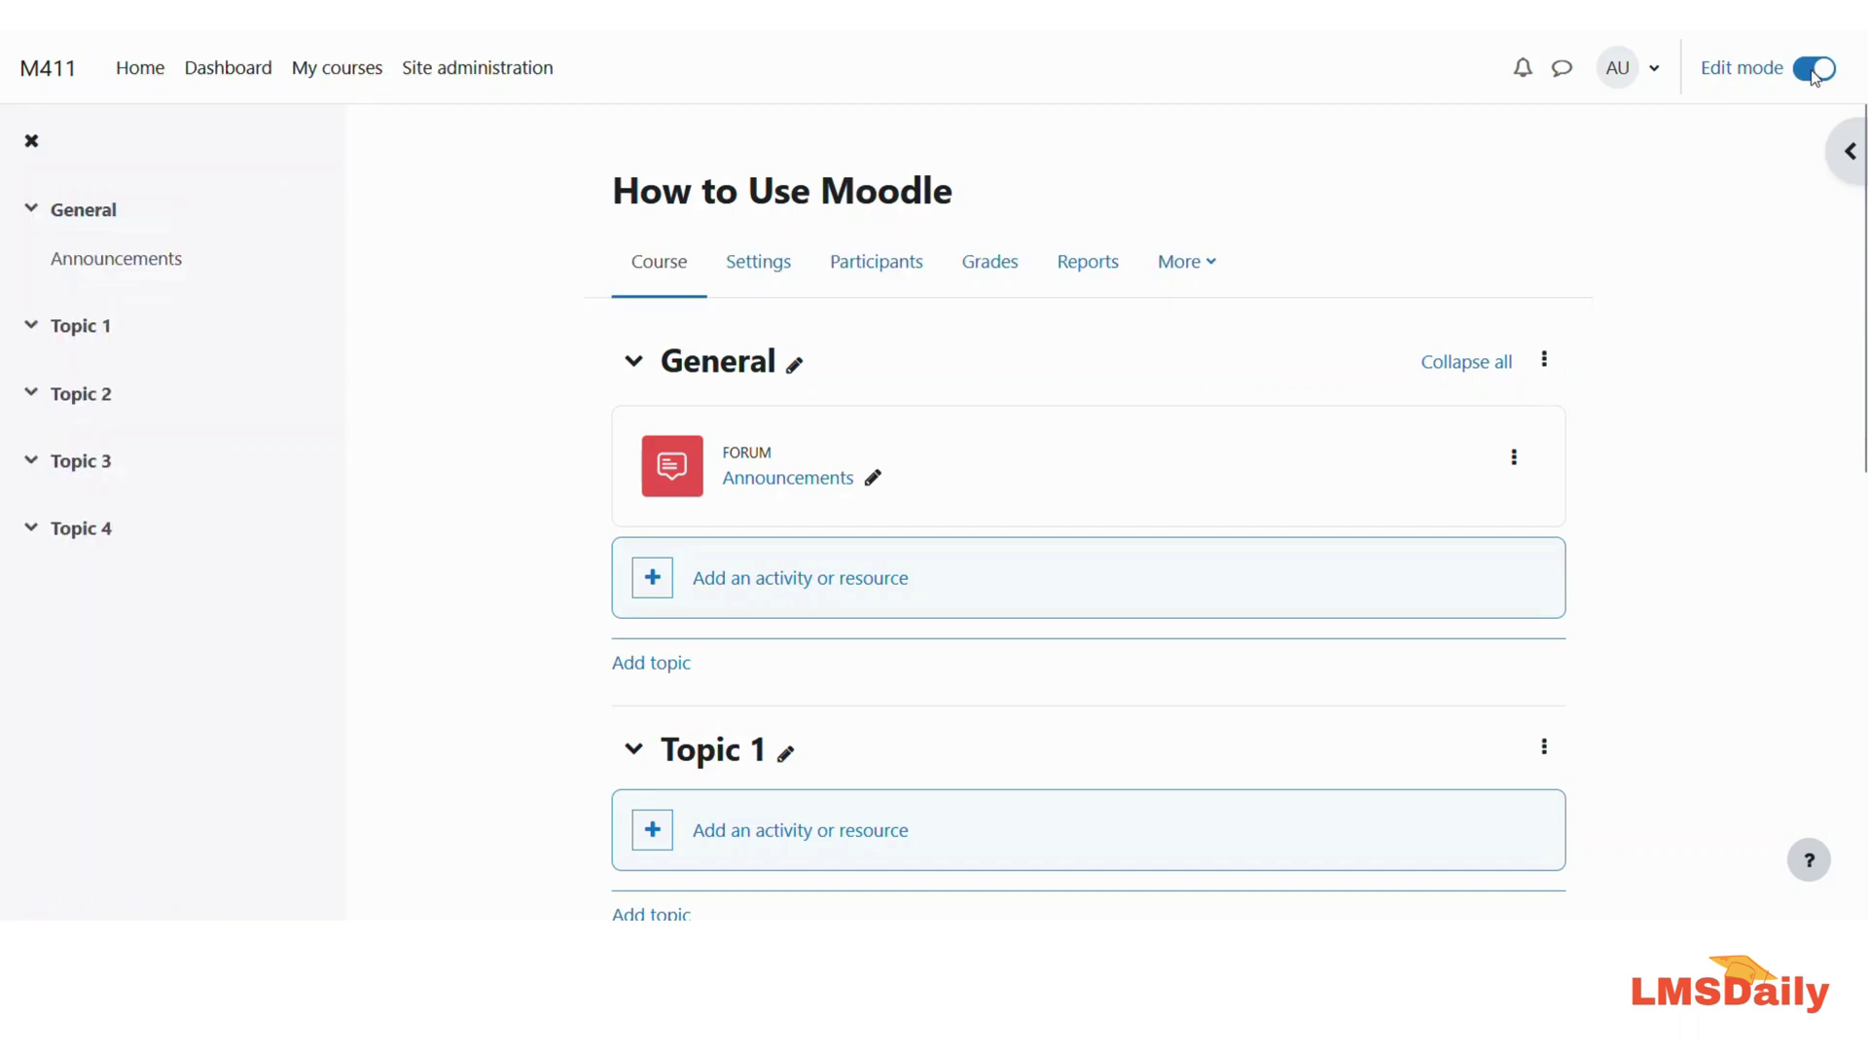
click(784, 579)
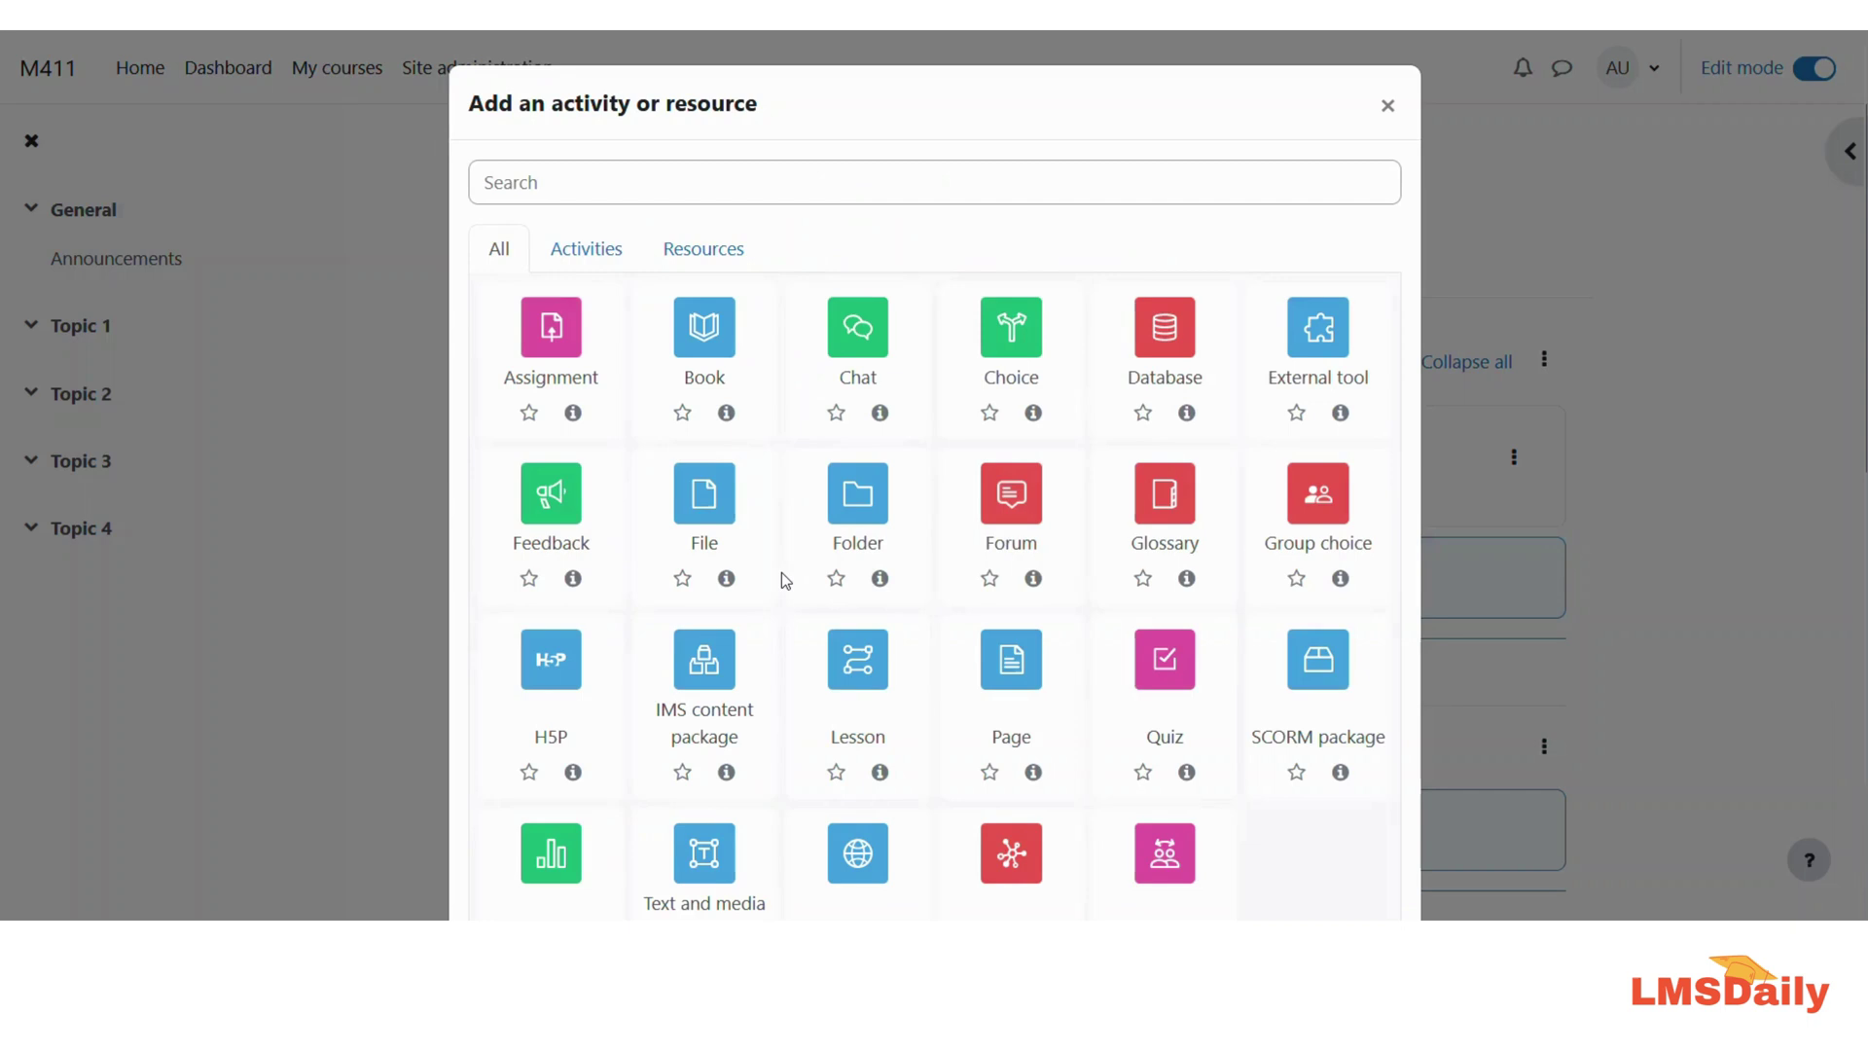
click(1310, 525)
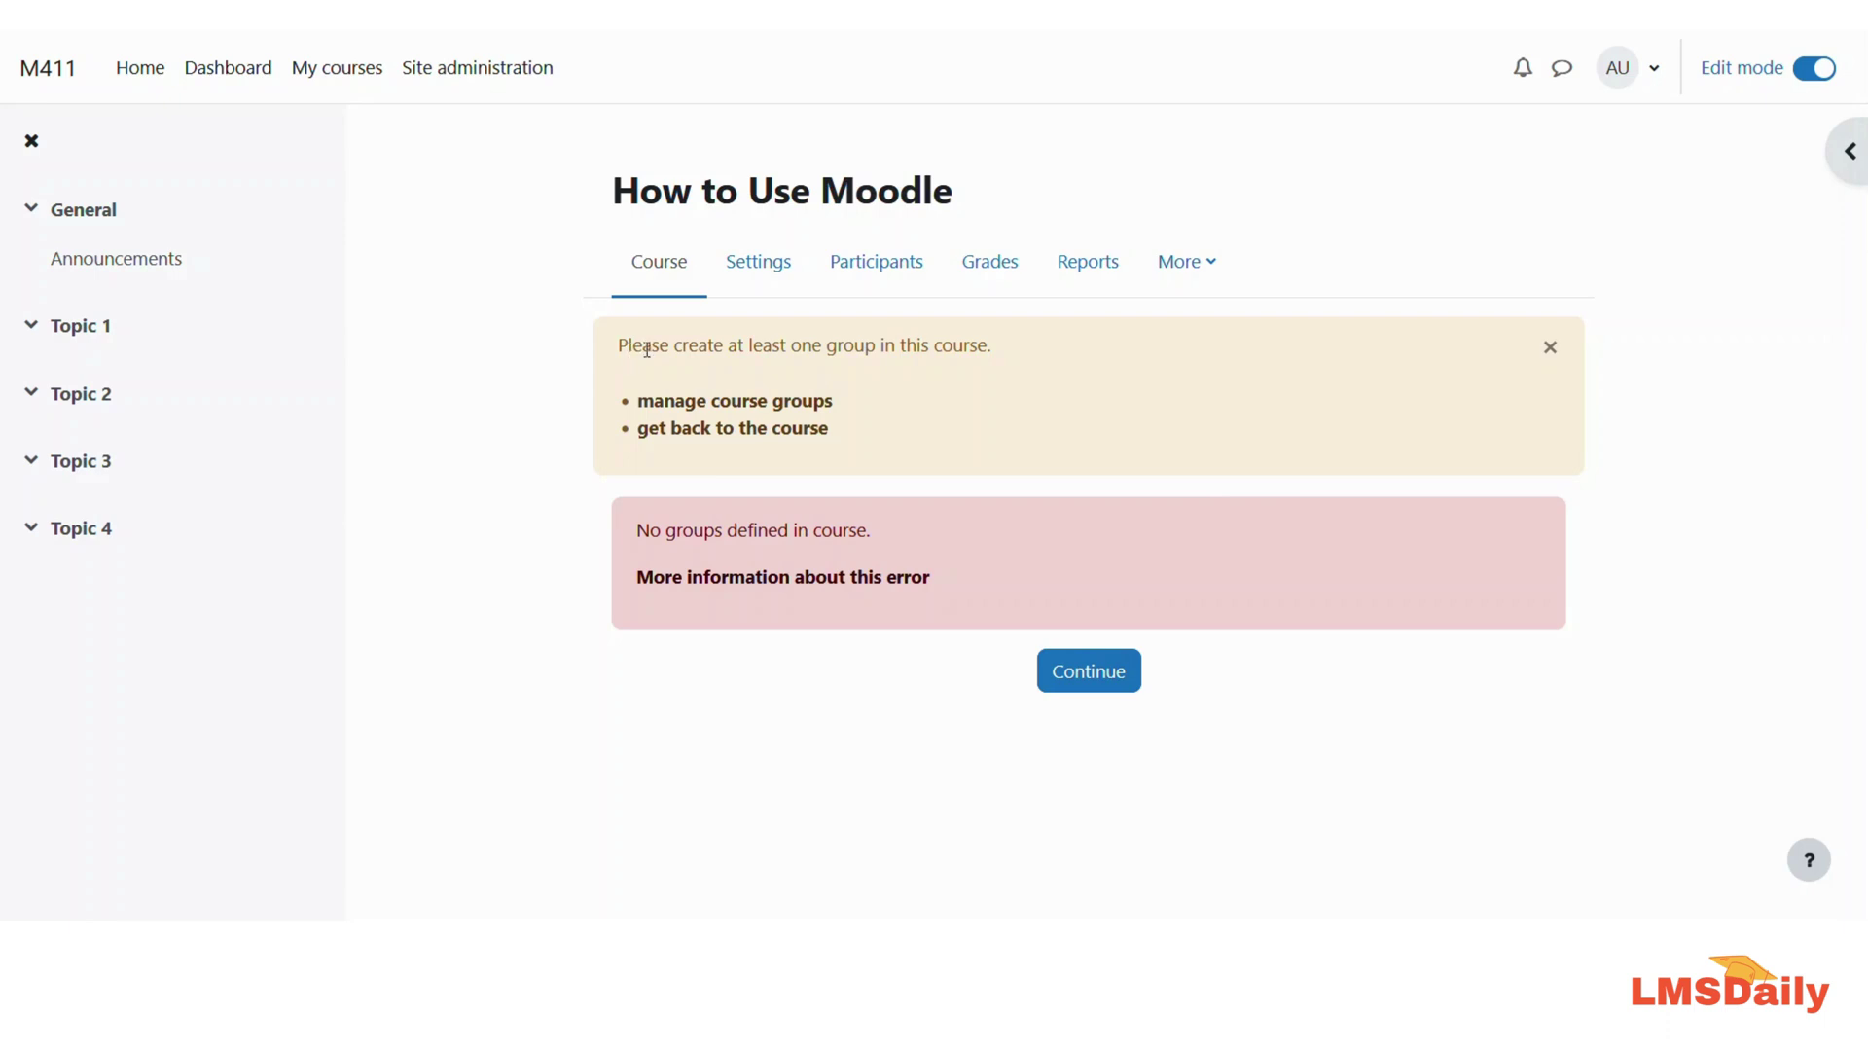
From Participants, switch to the Groups page and create a group named A.
click(860, 278)
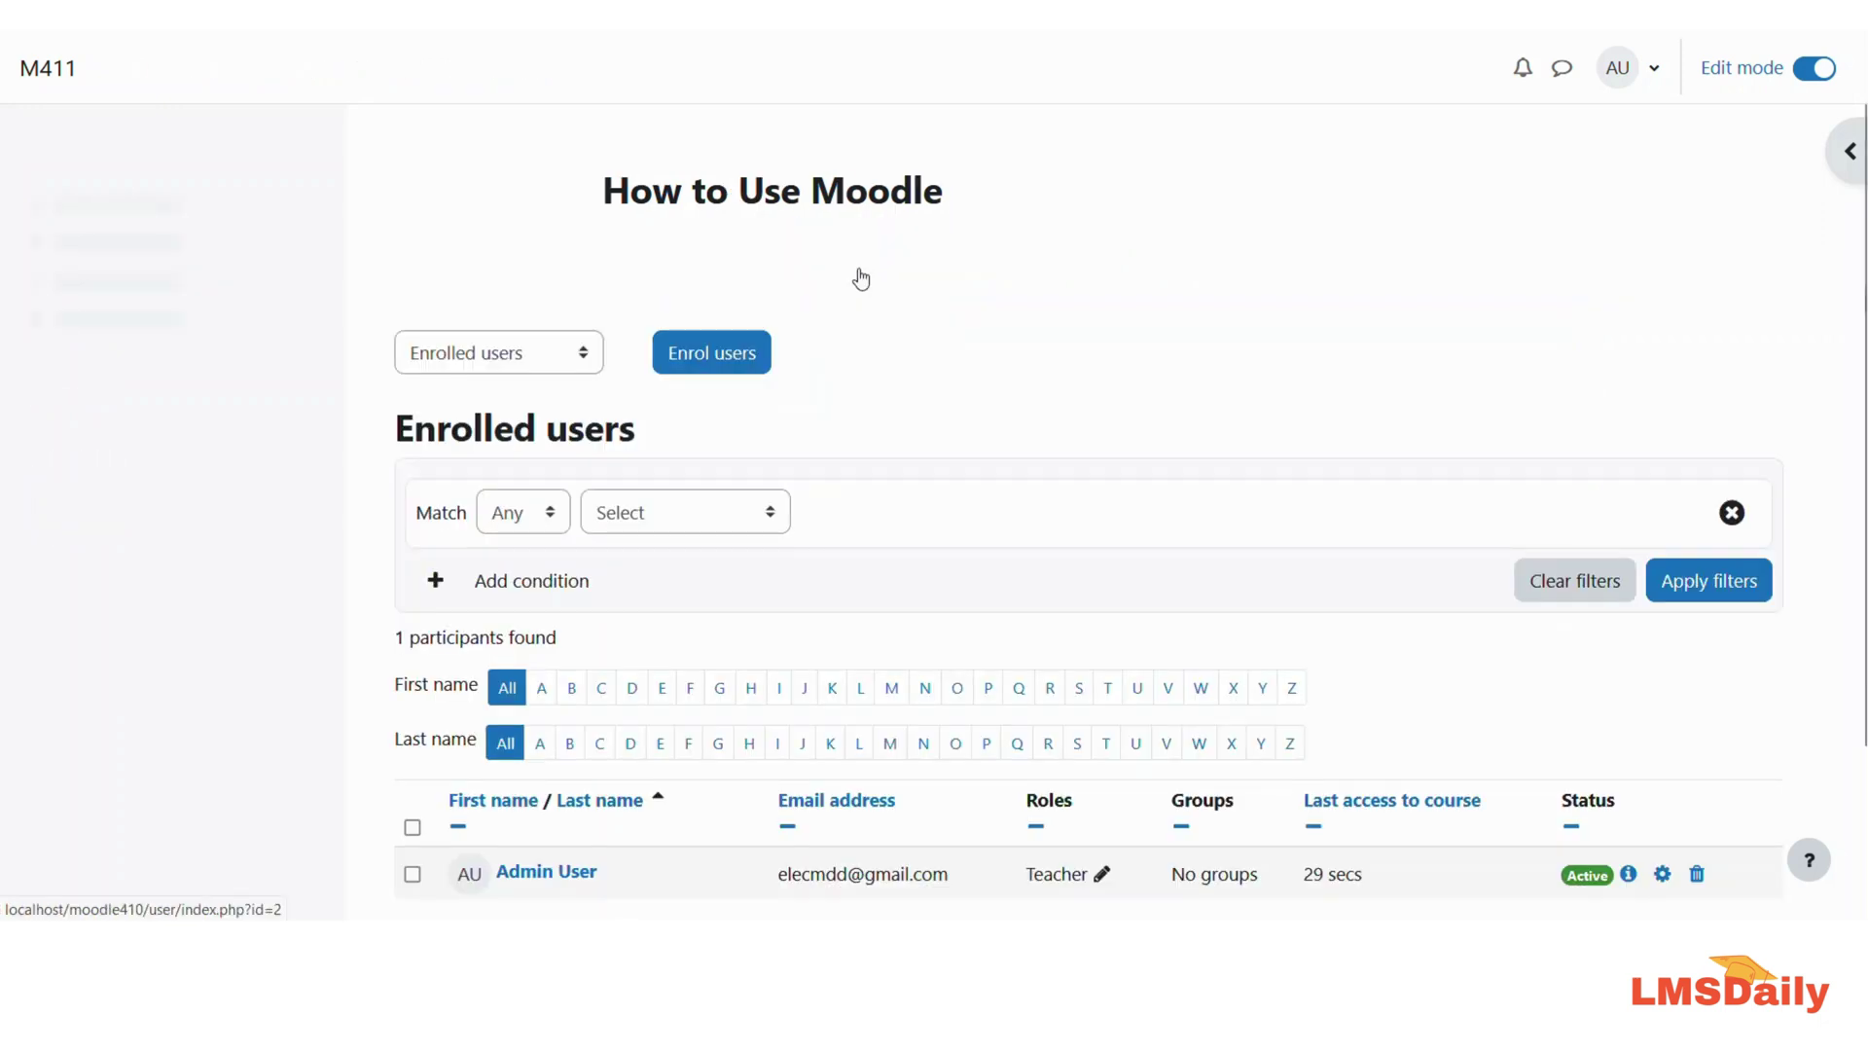
click(564, 359)
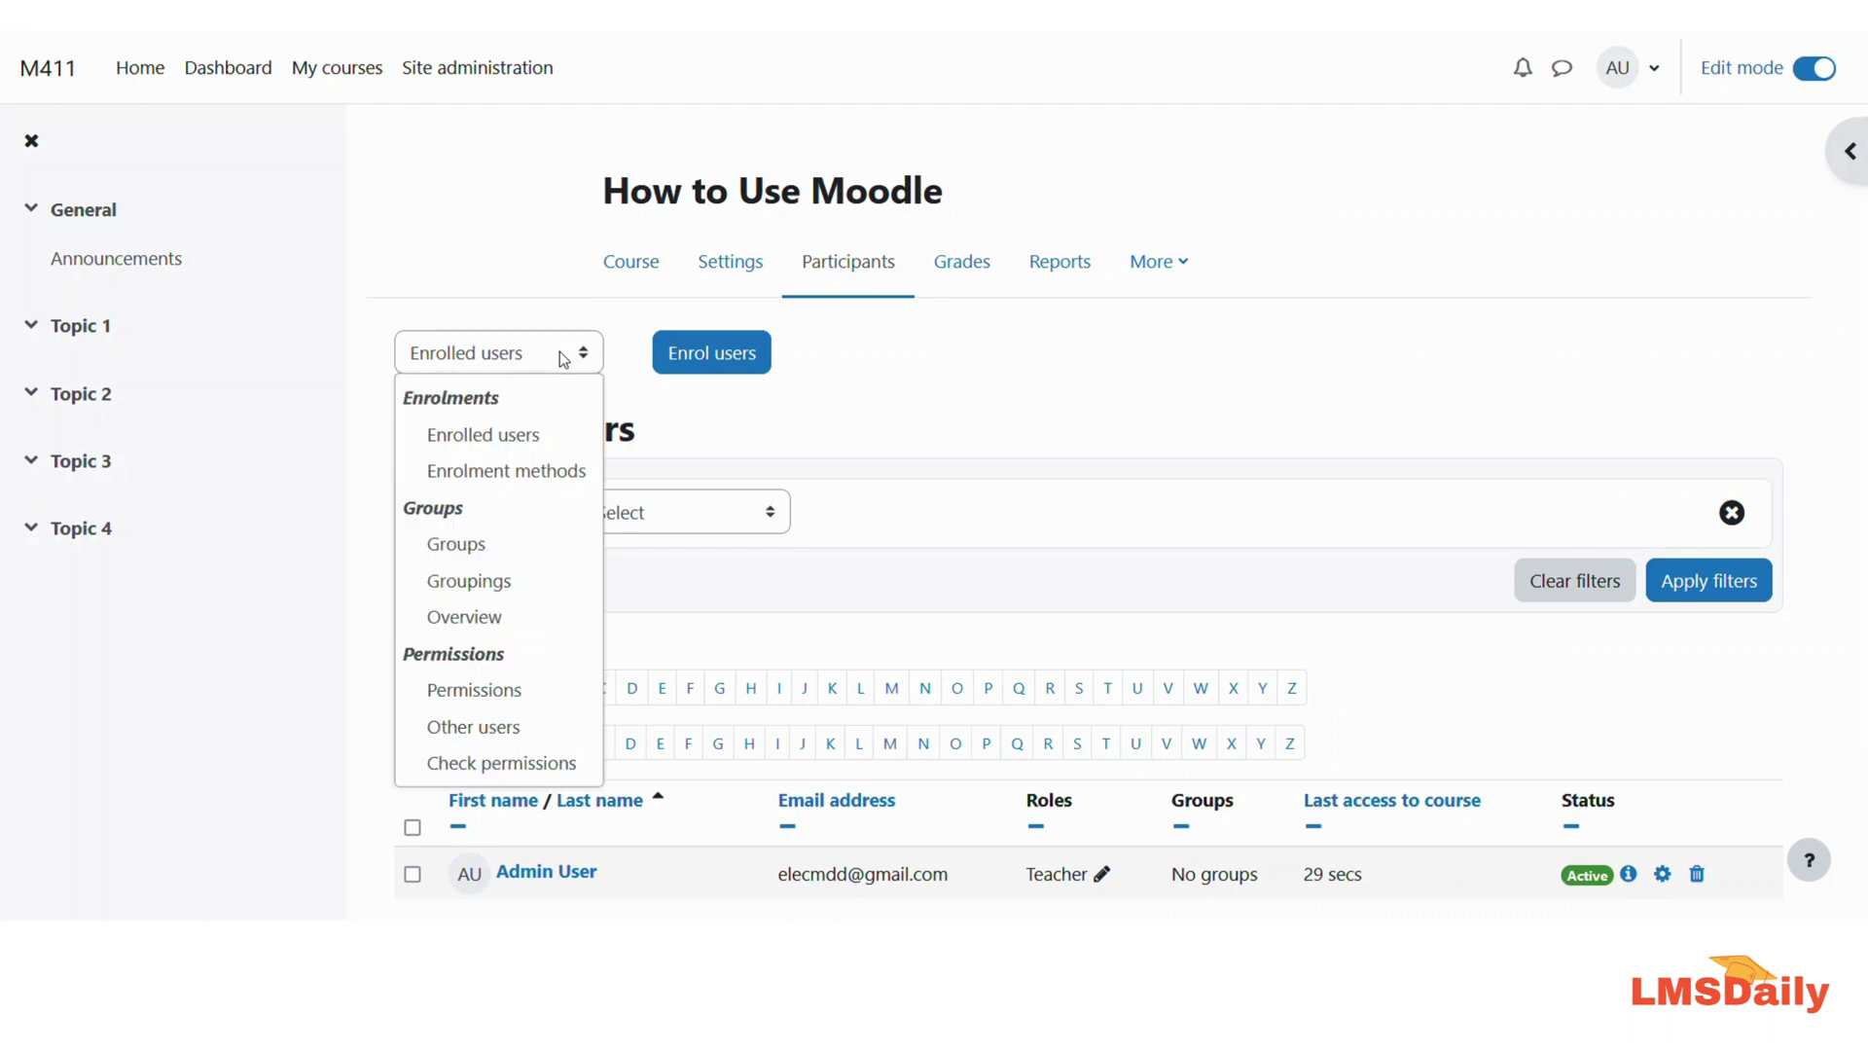
click(492, 542)
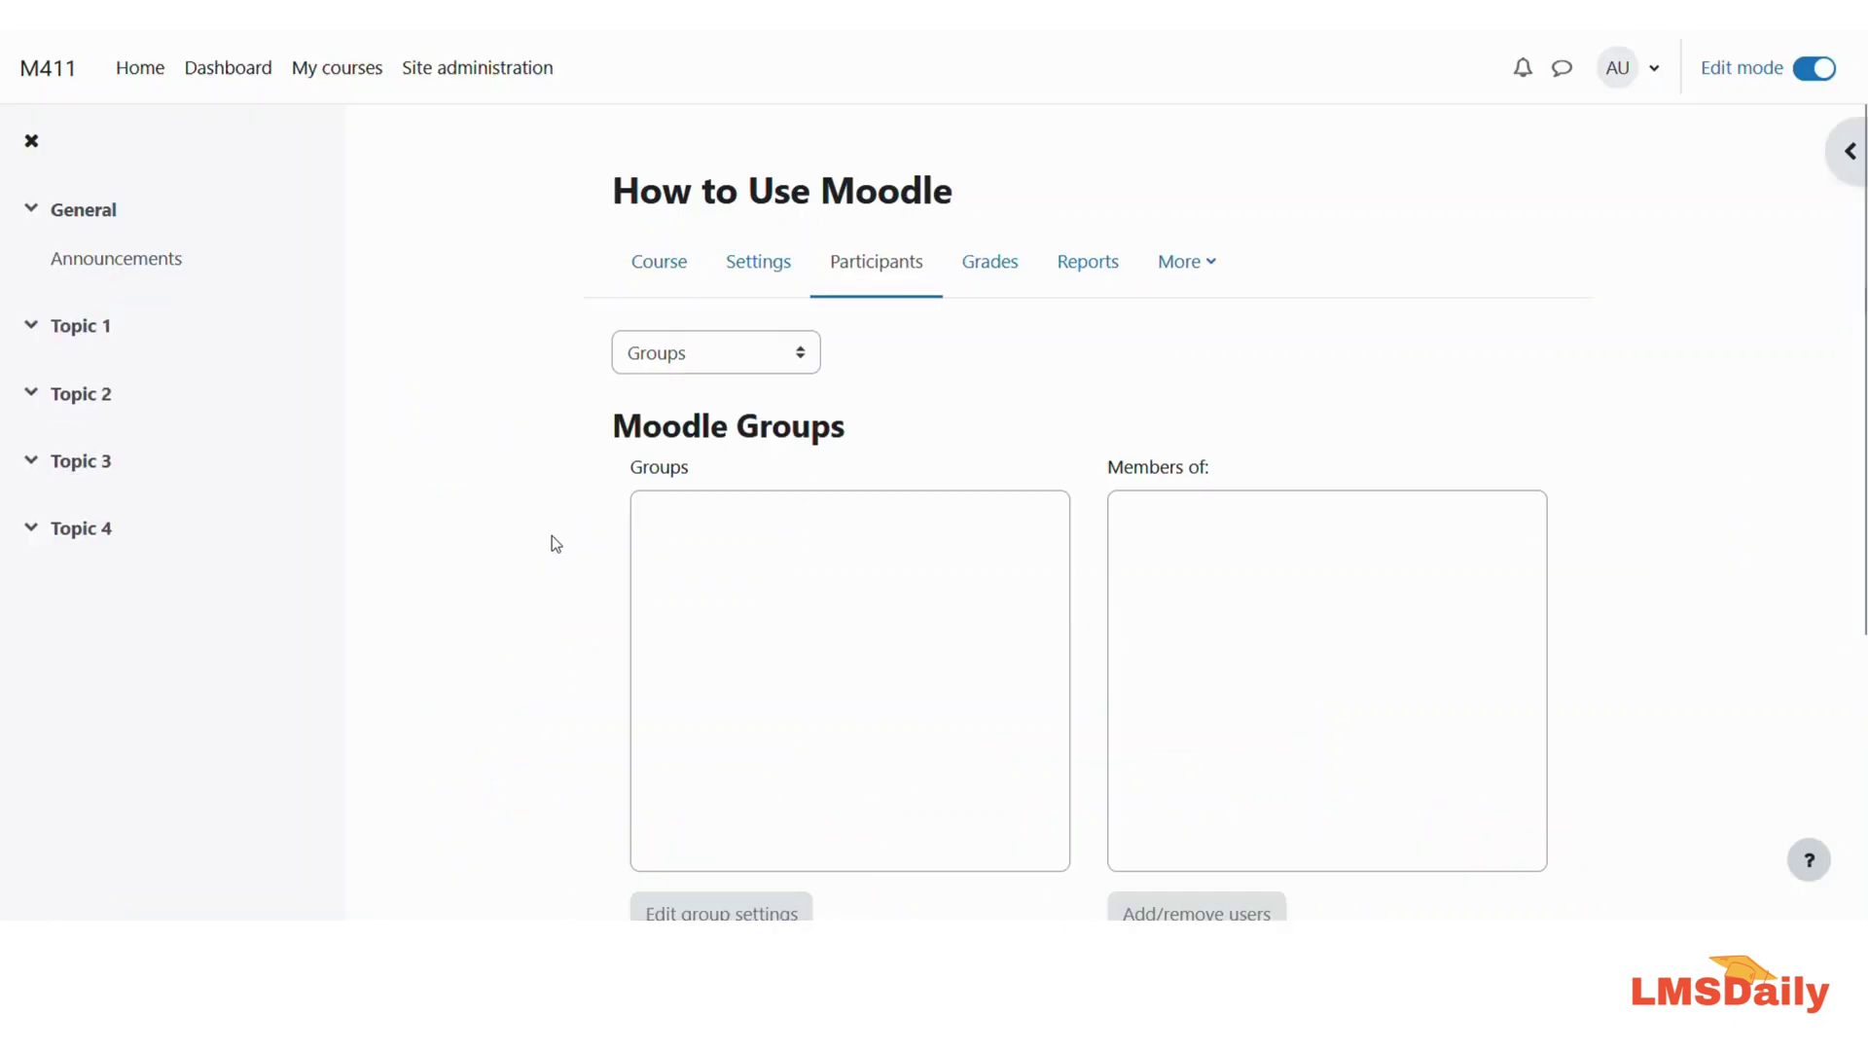
scroll(541, 535, down, 4)
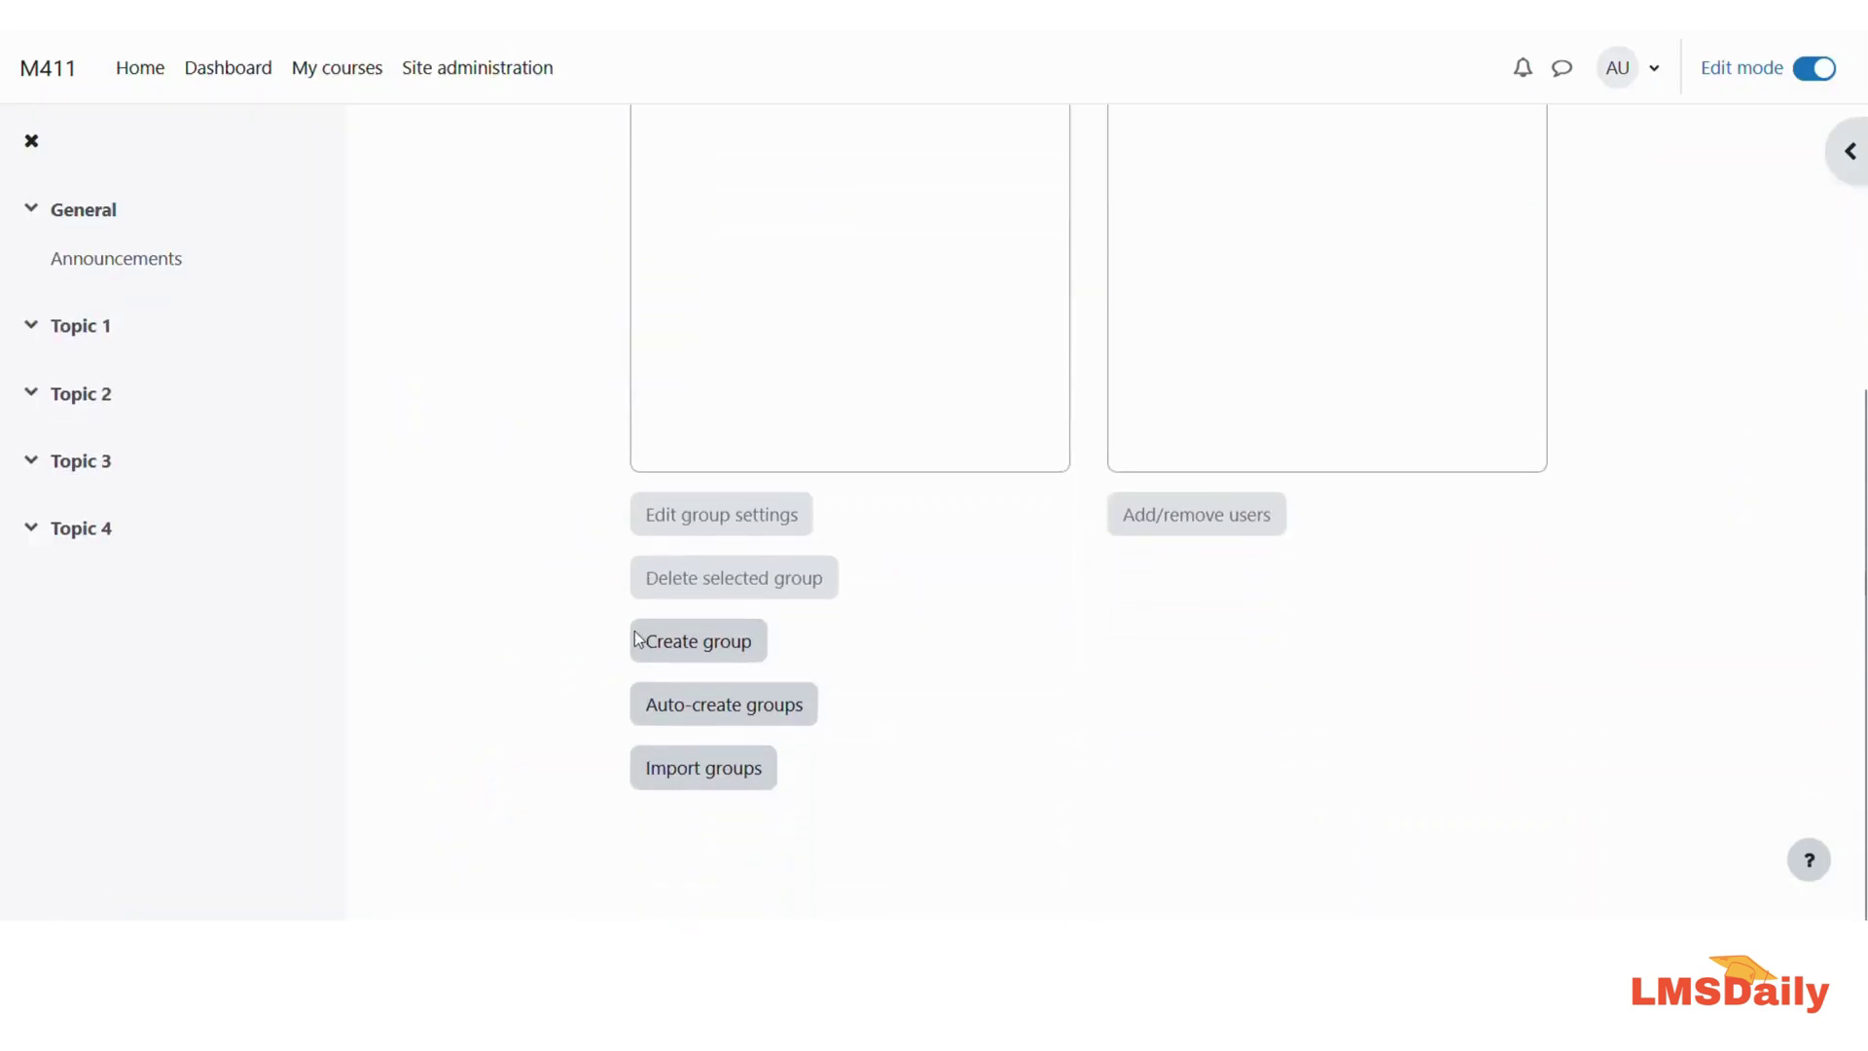
click(661, 650)
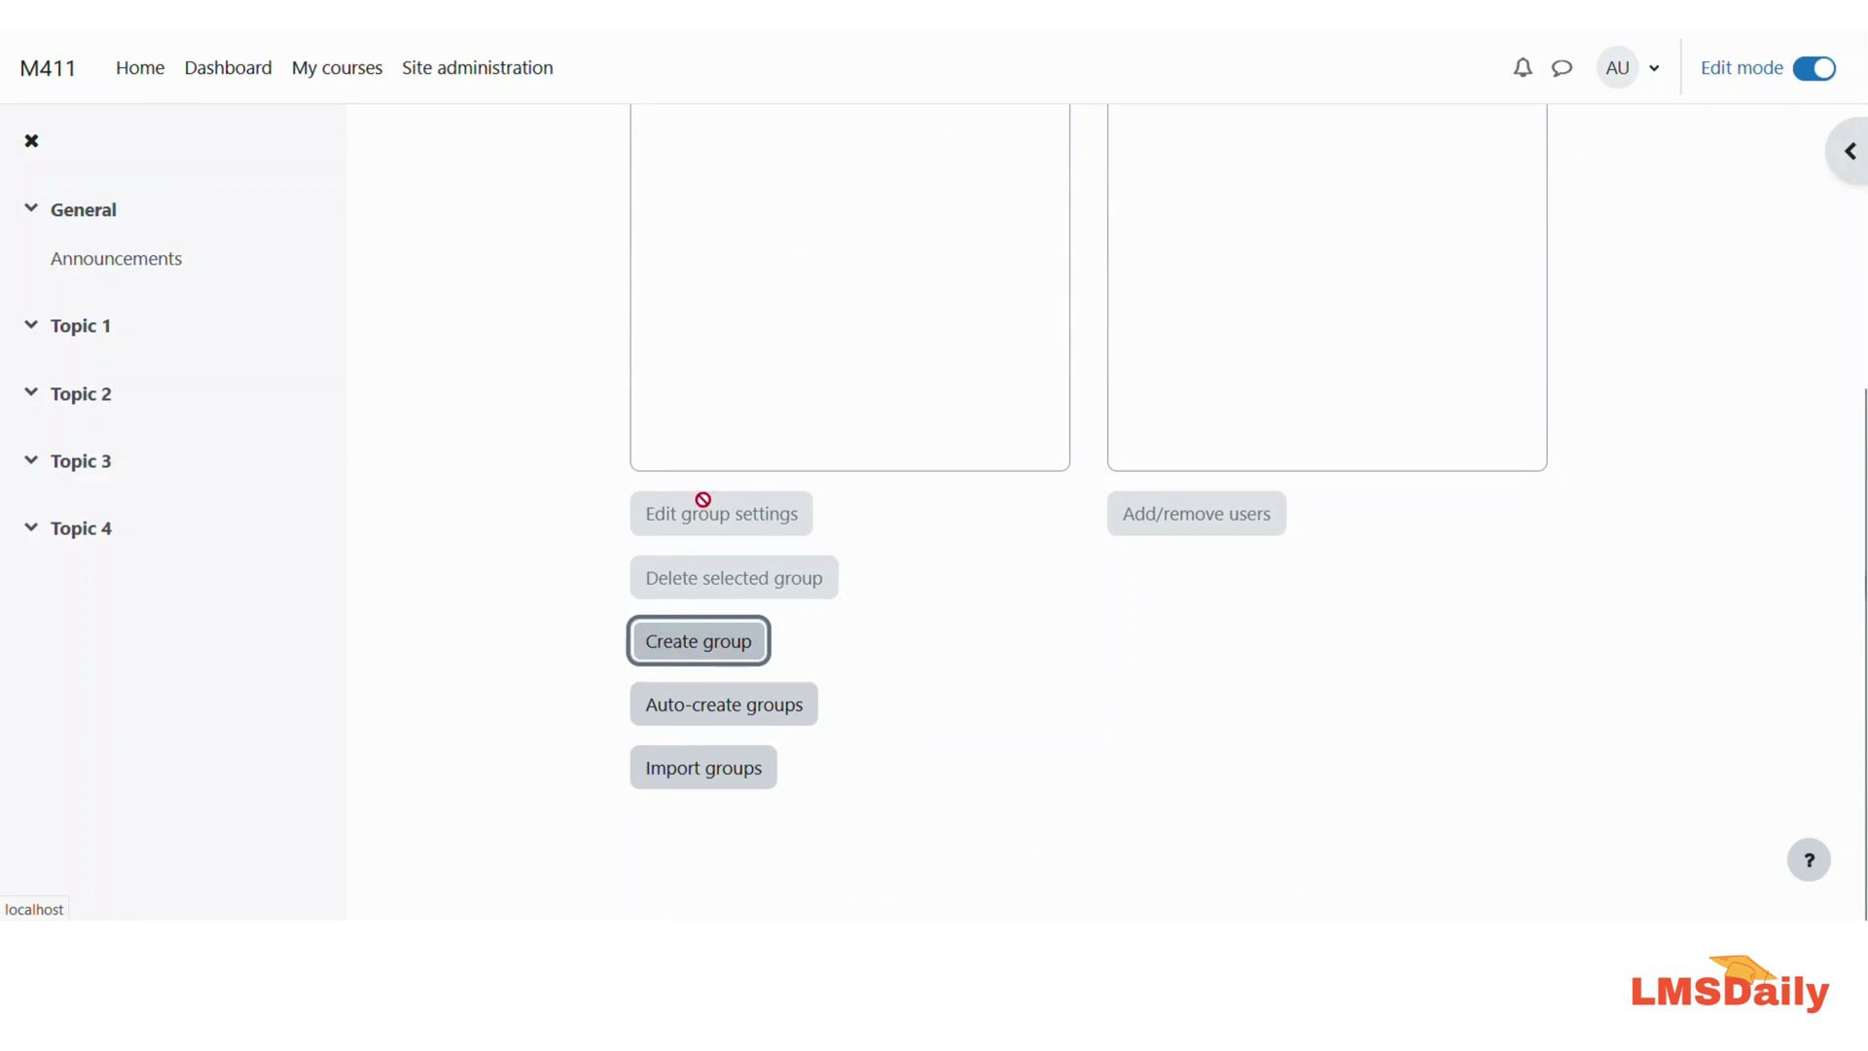
click(781, 446)
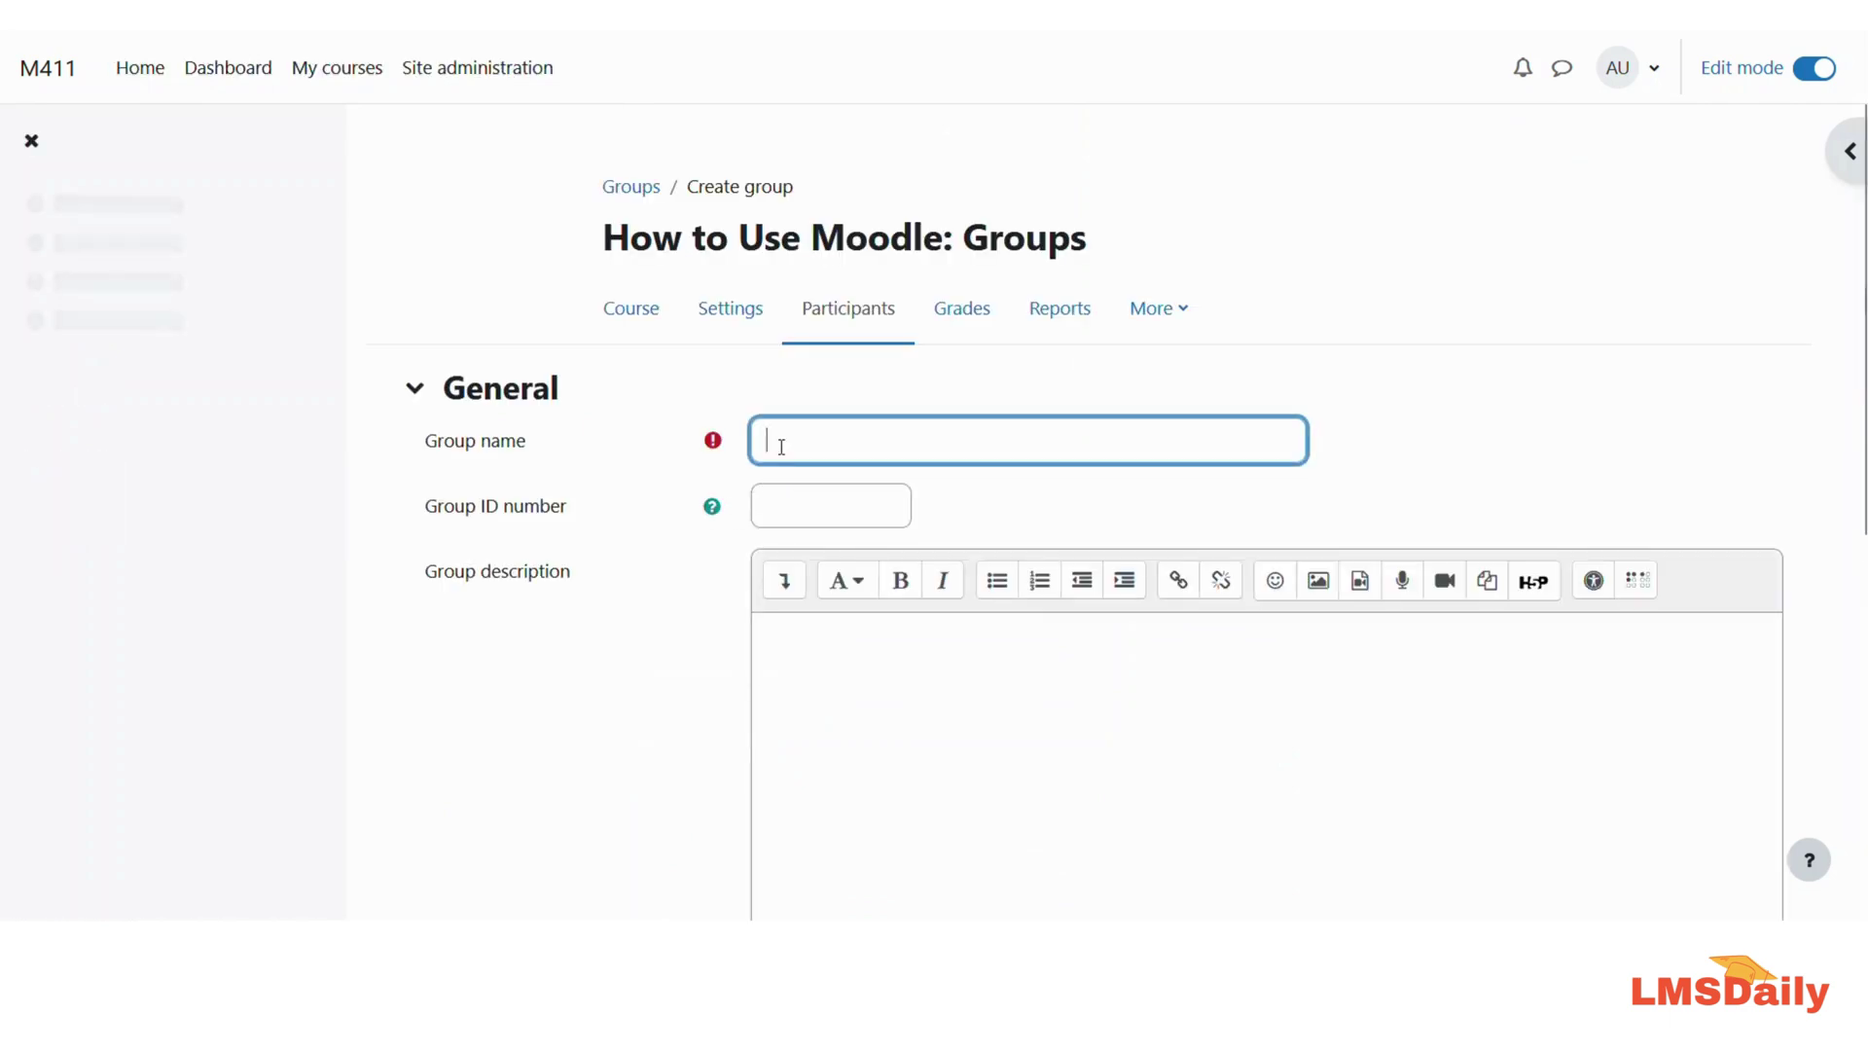
text(A)
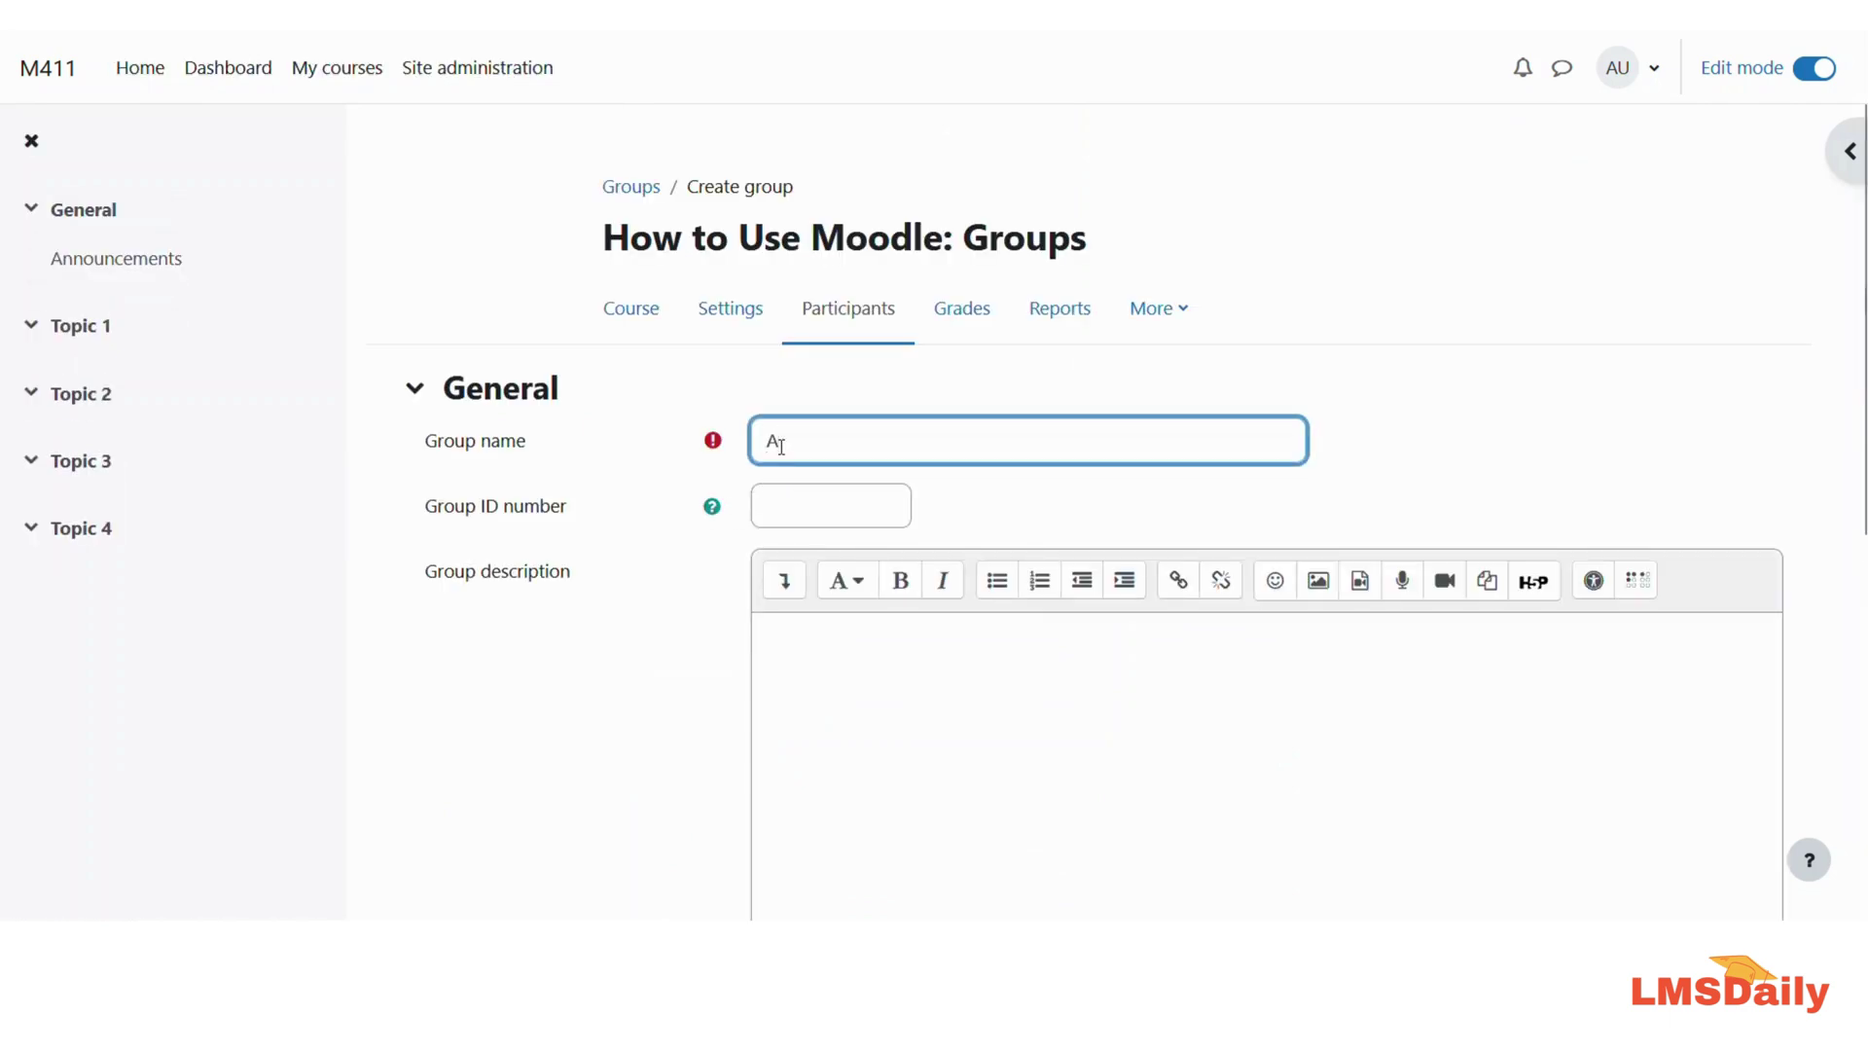
scroll(764, 601, down, 6)
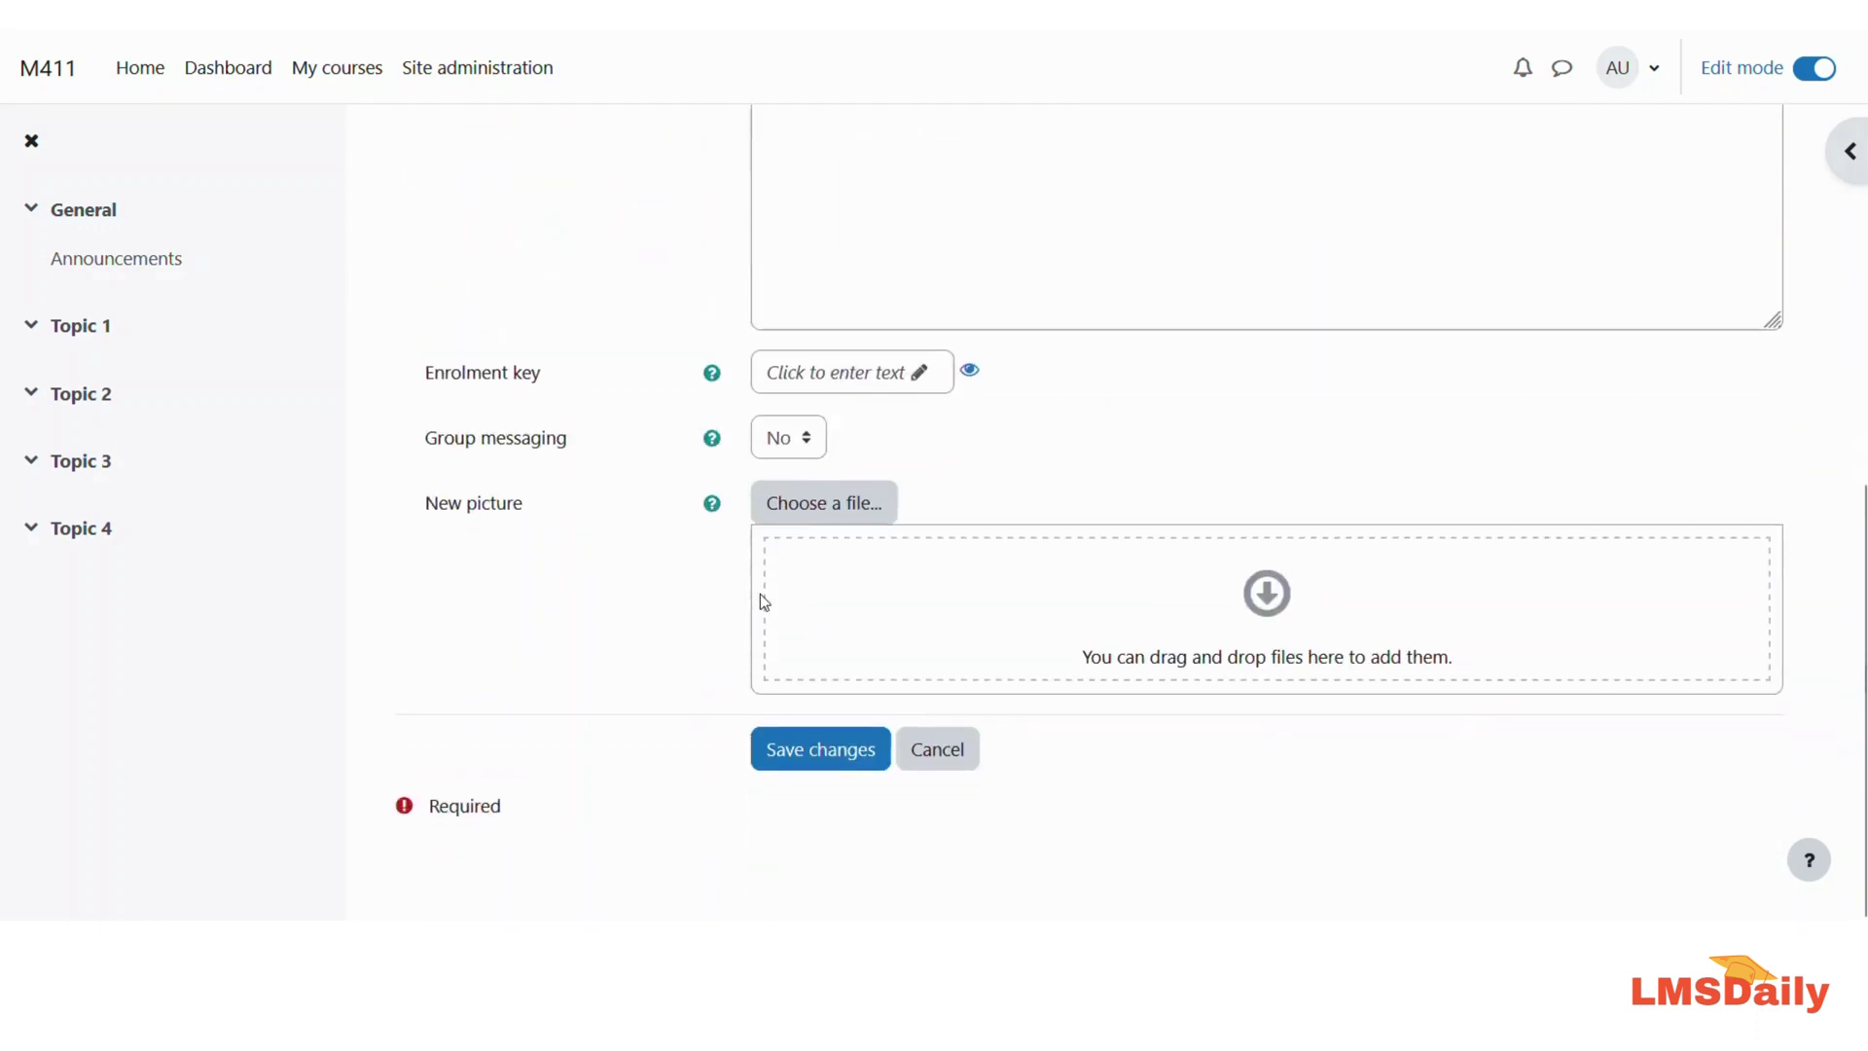
click(827, 742)
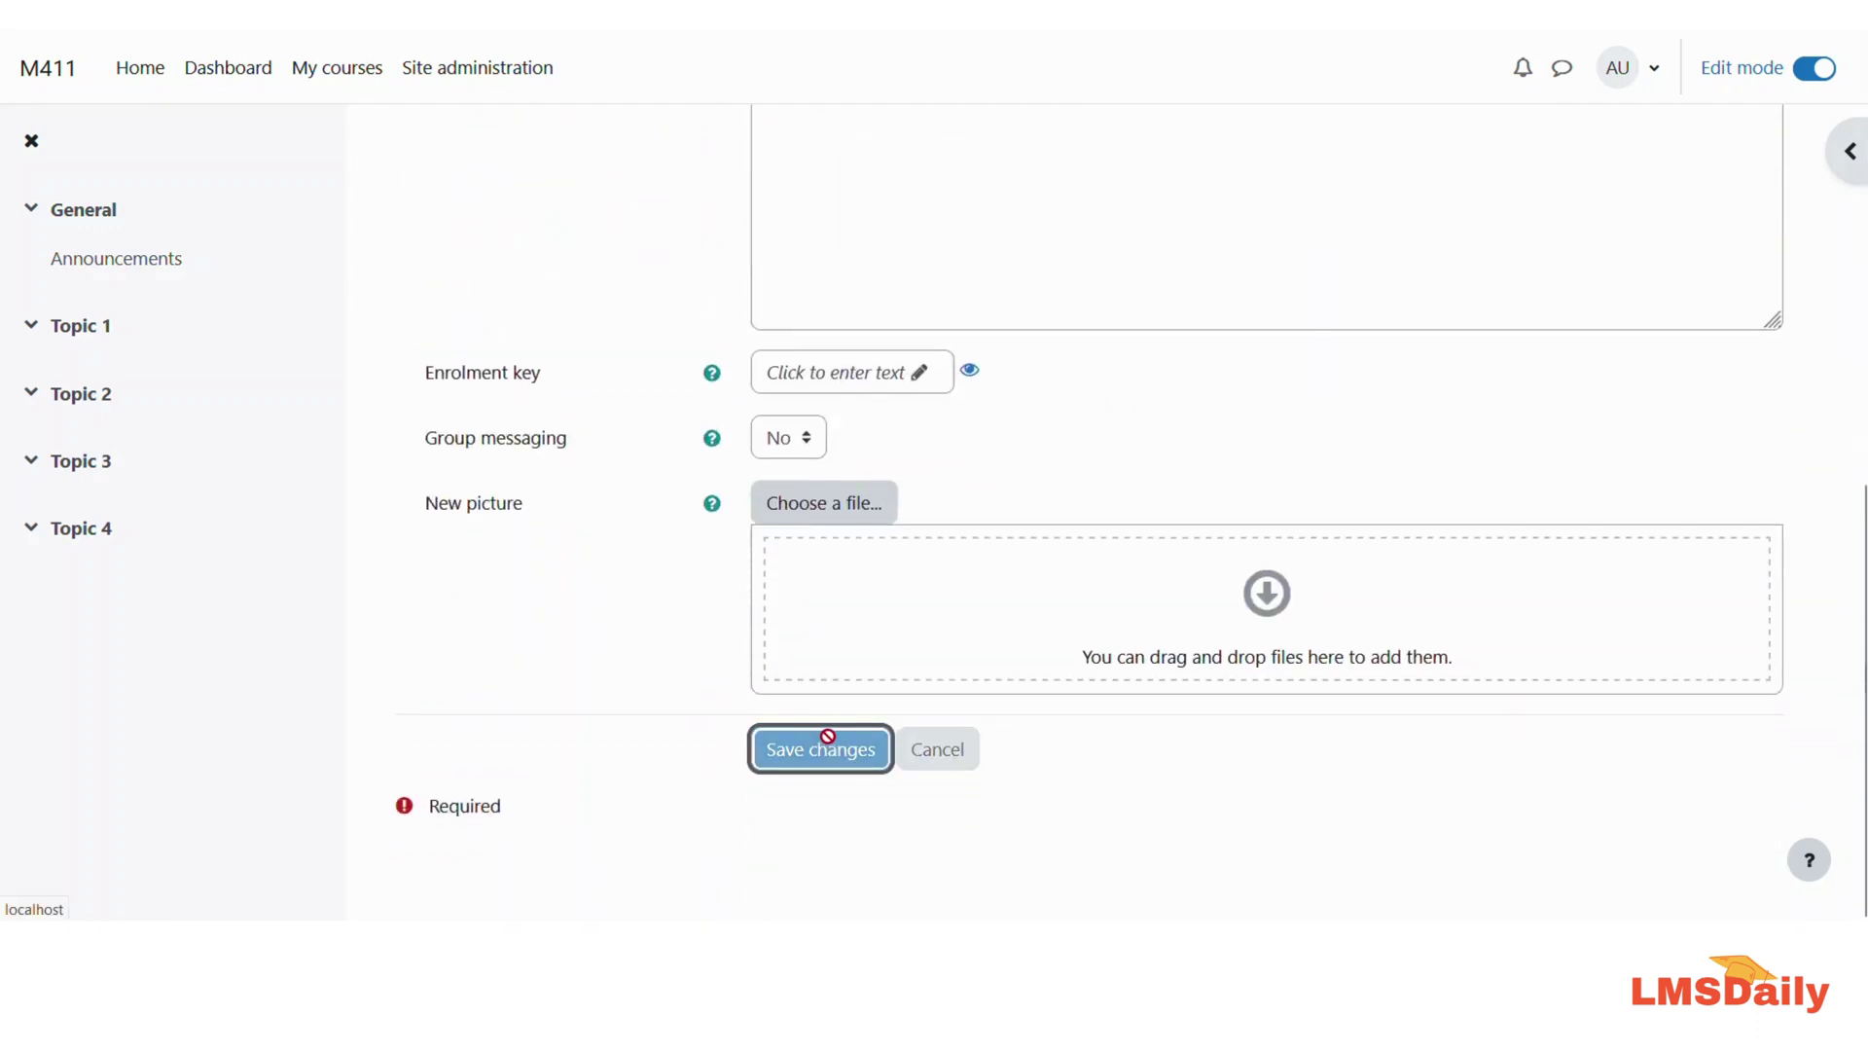
Create a second group named B.
scroll(761, 567, down, 5)
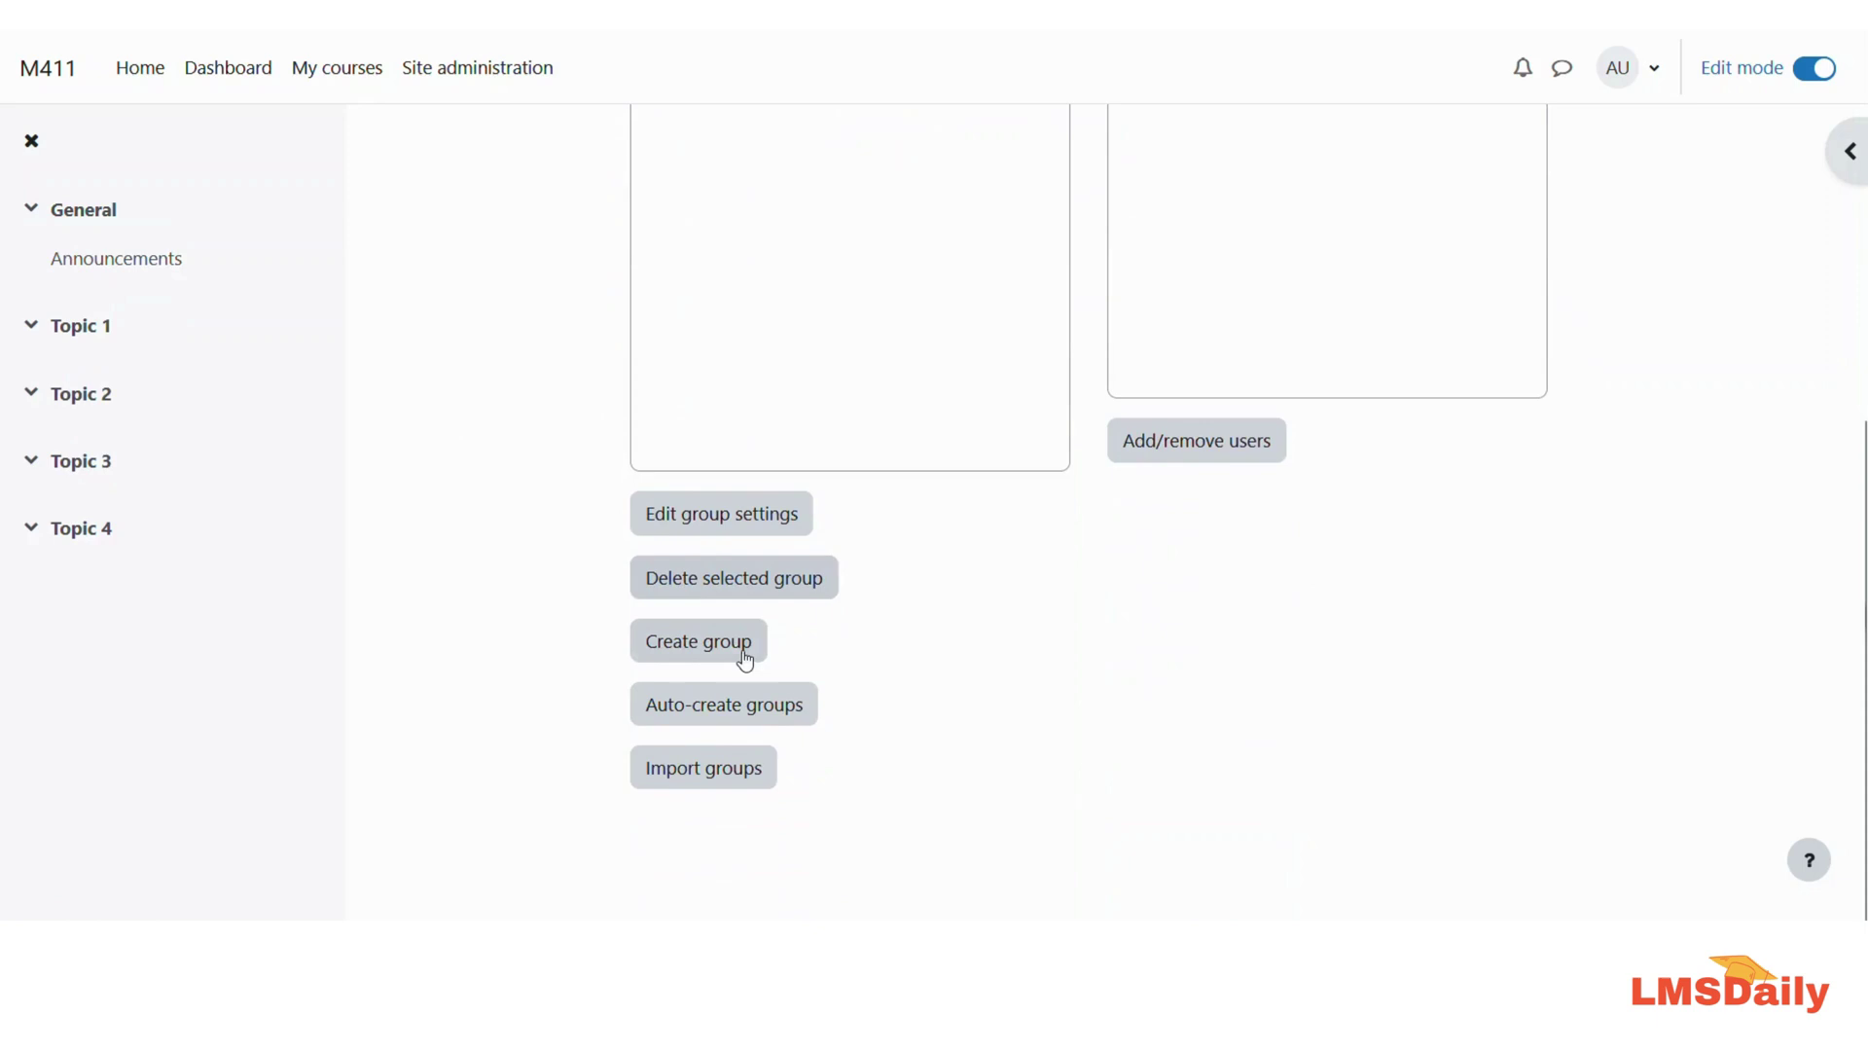
click(731, 648)
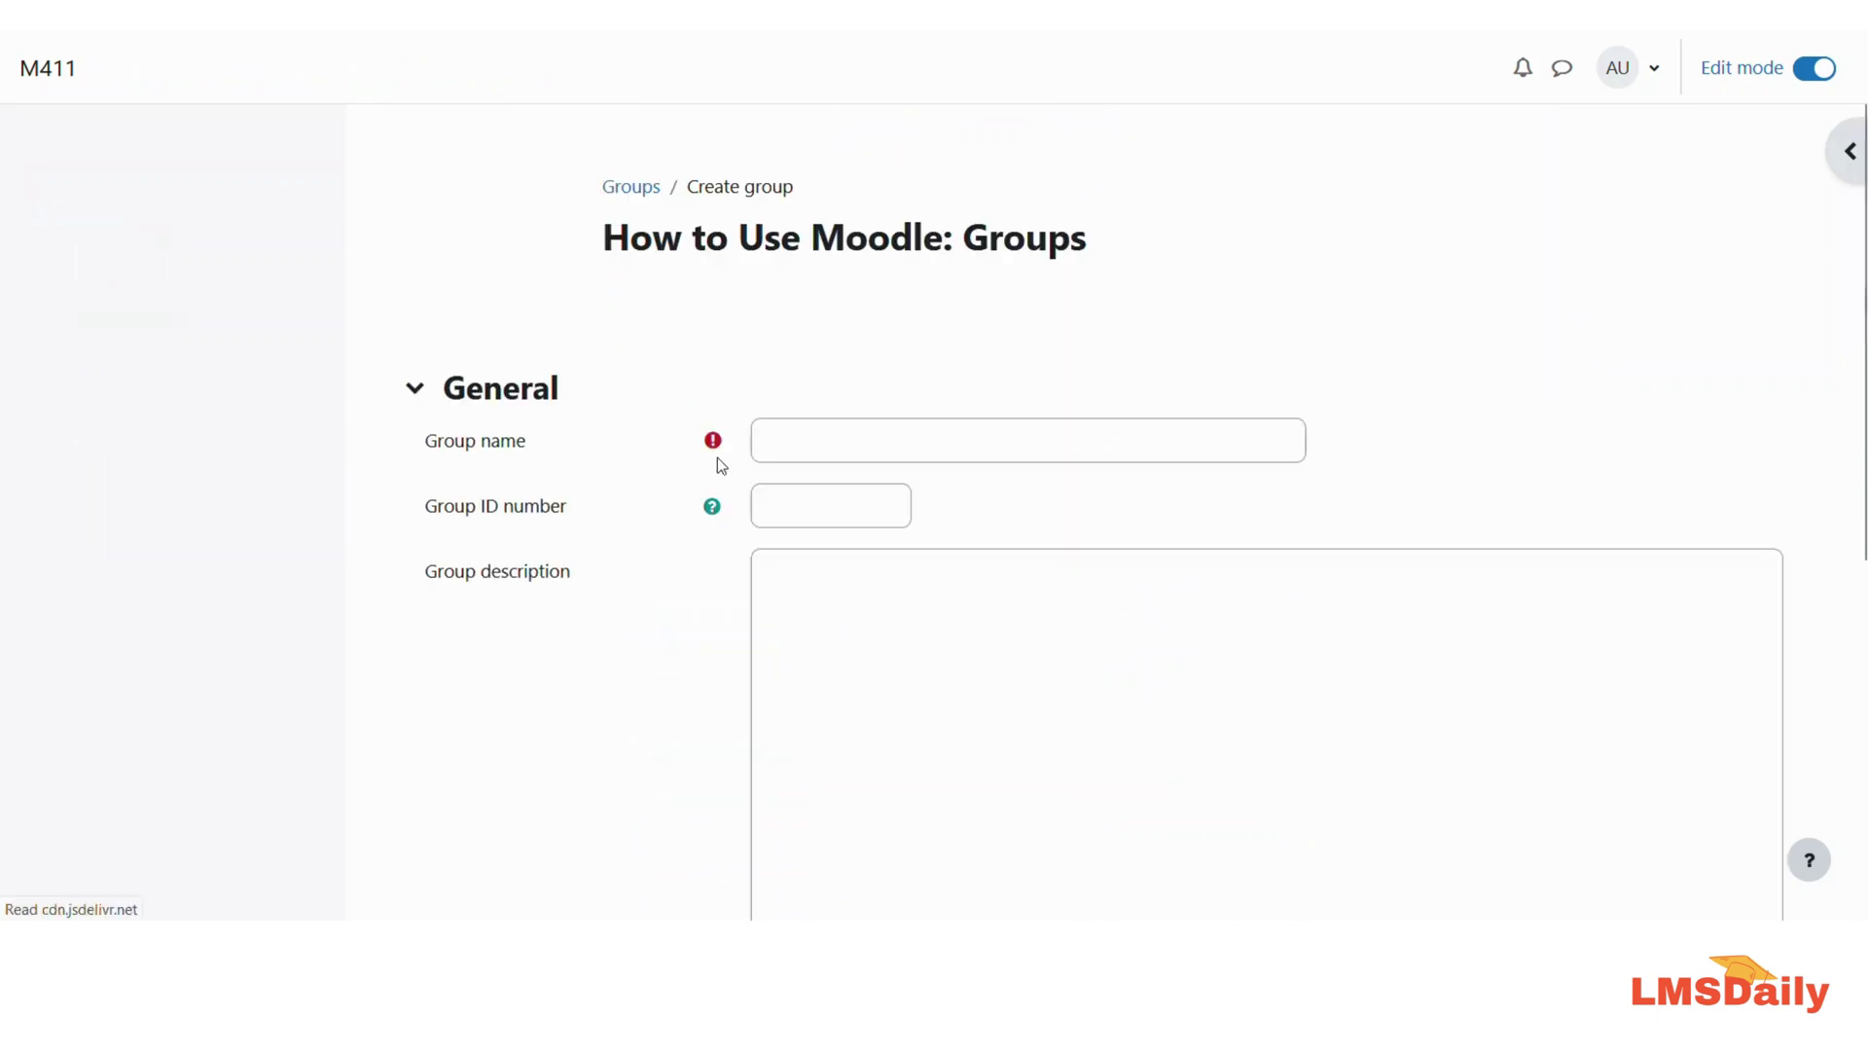
click(763, 439)
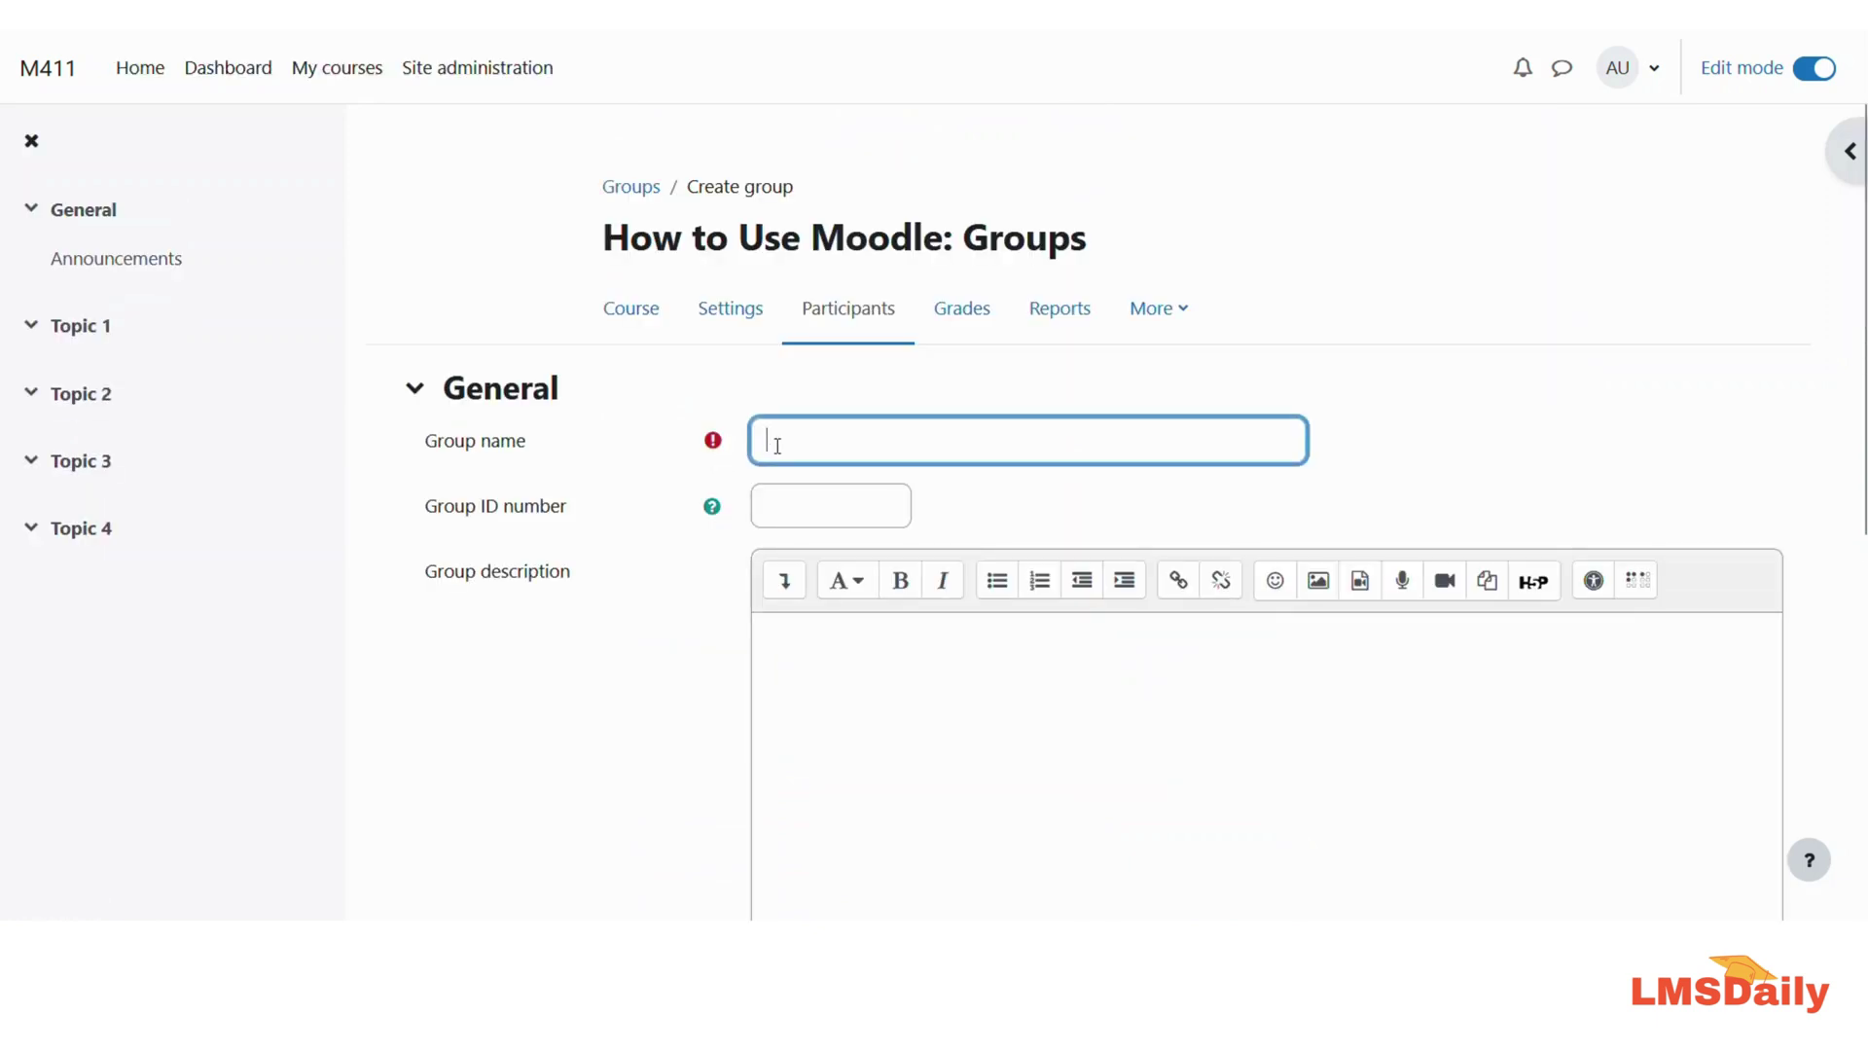
text(B)
scroll(837, 628, down, 8)
click(840, 744)
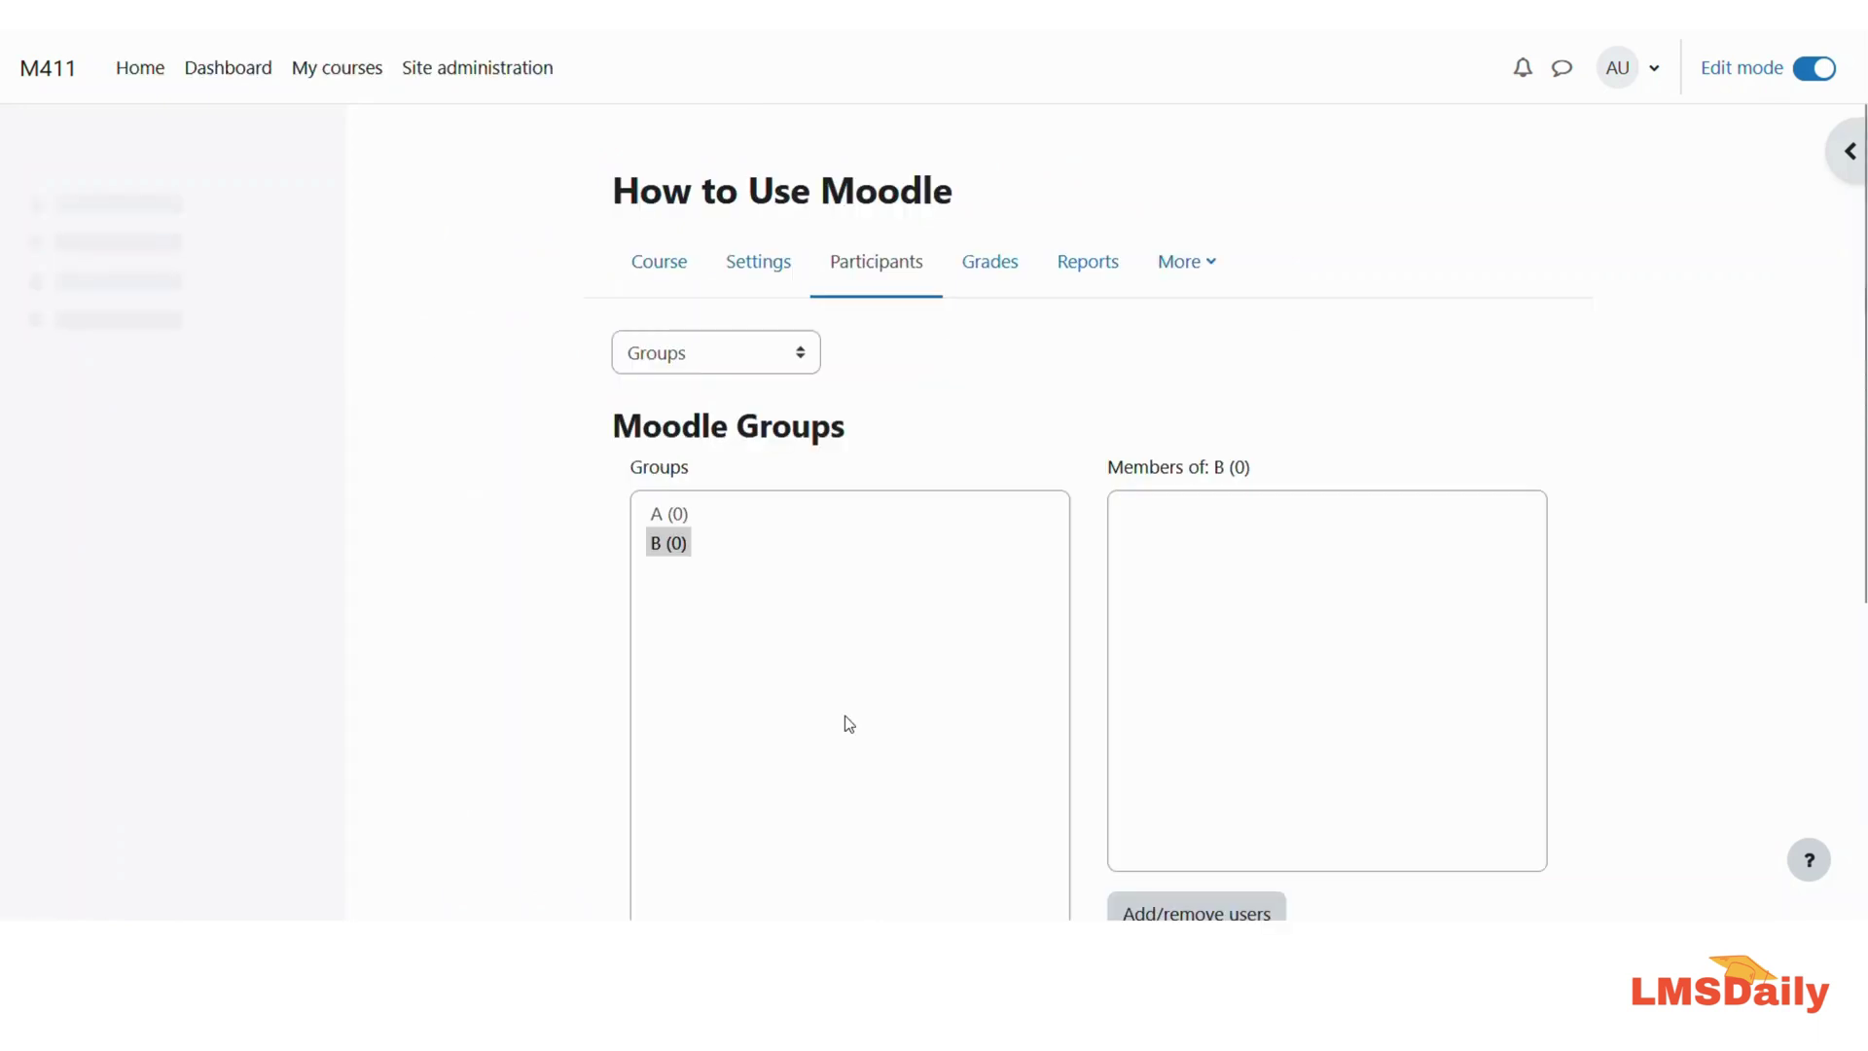
scroll(845, 717, down, 5)
scroll(844, 715, up, 5)
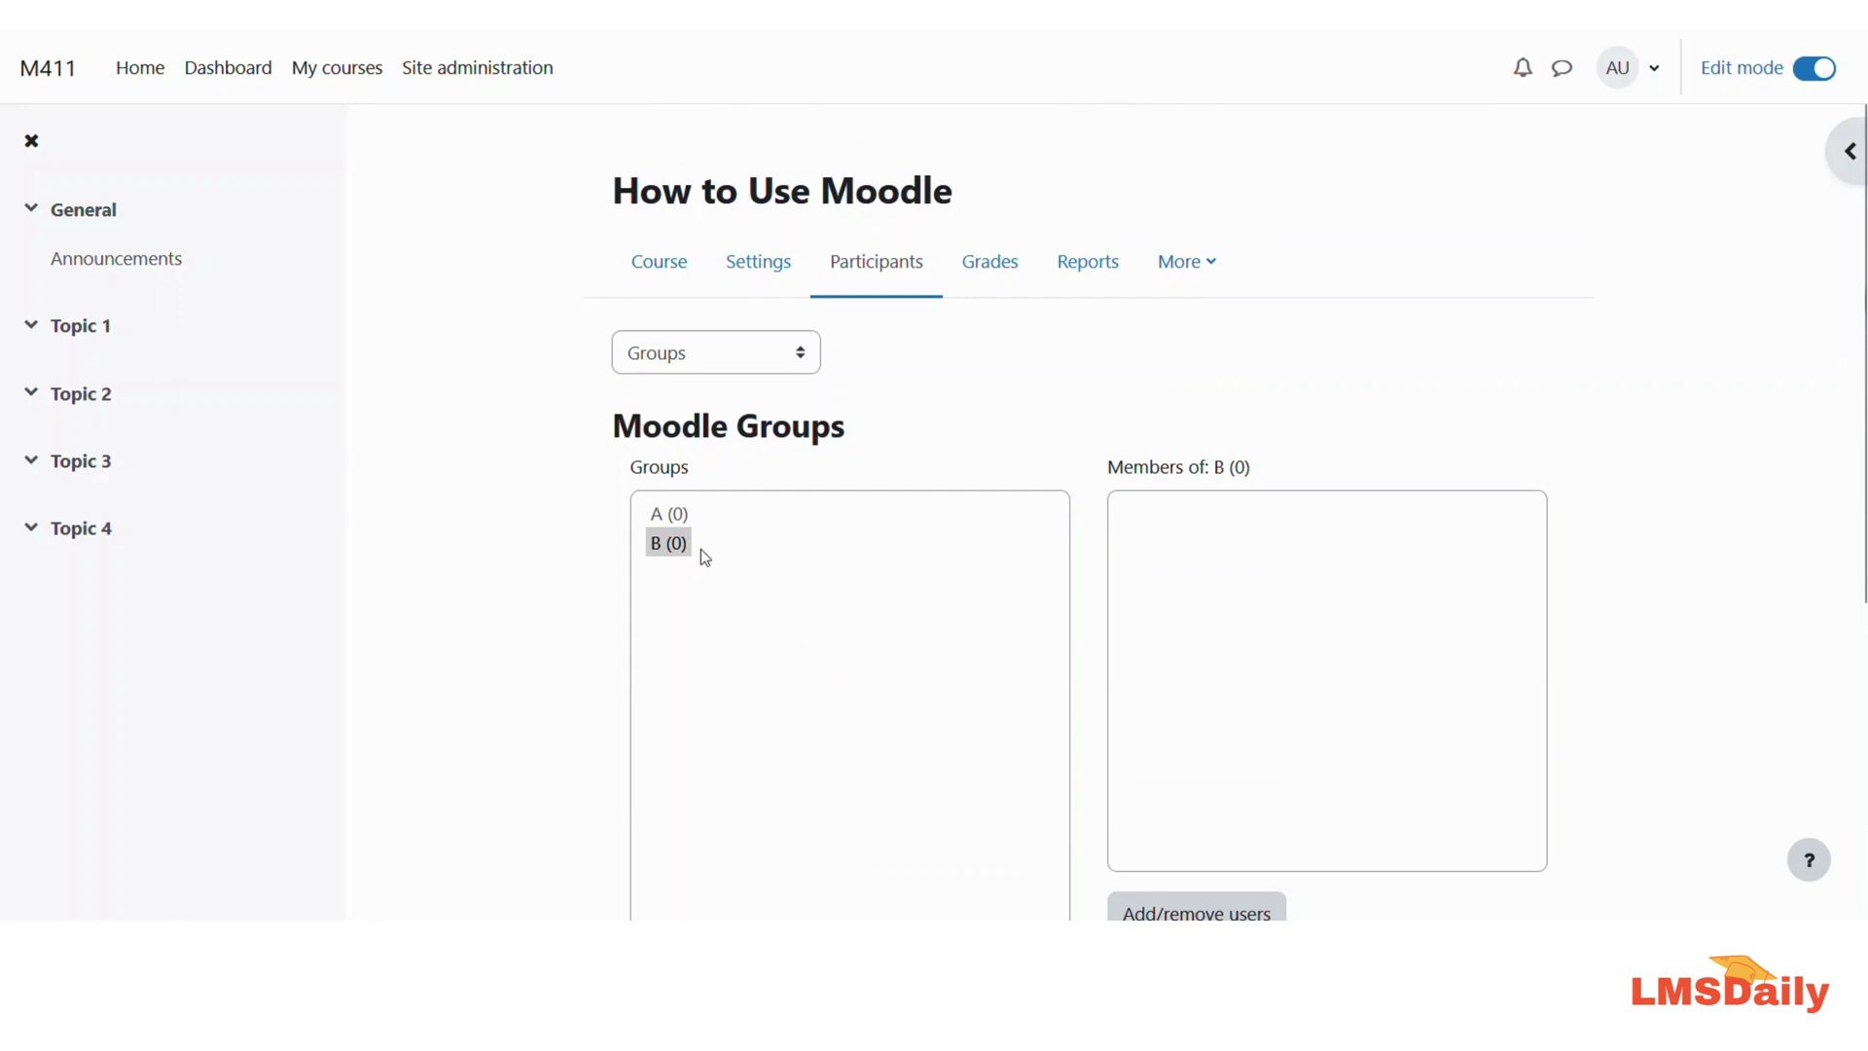
Return to the course page and start adding a Group choice activity.
click(681, 264)
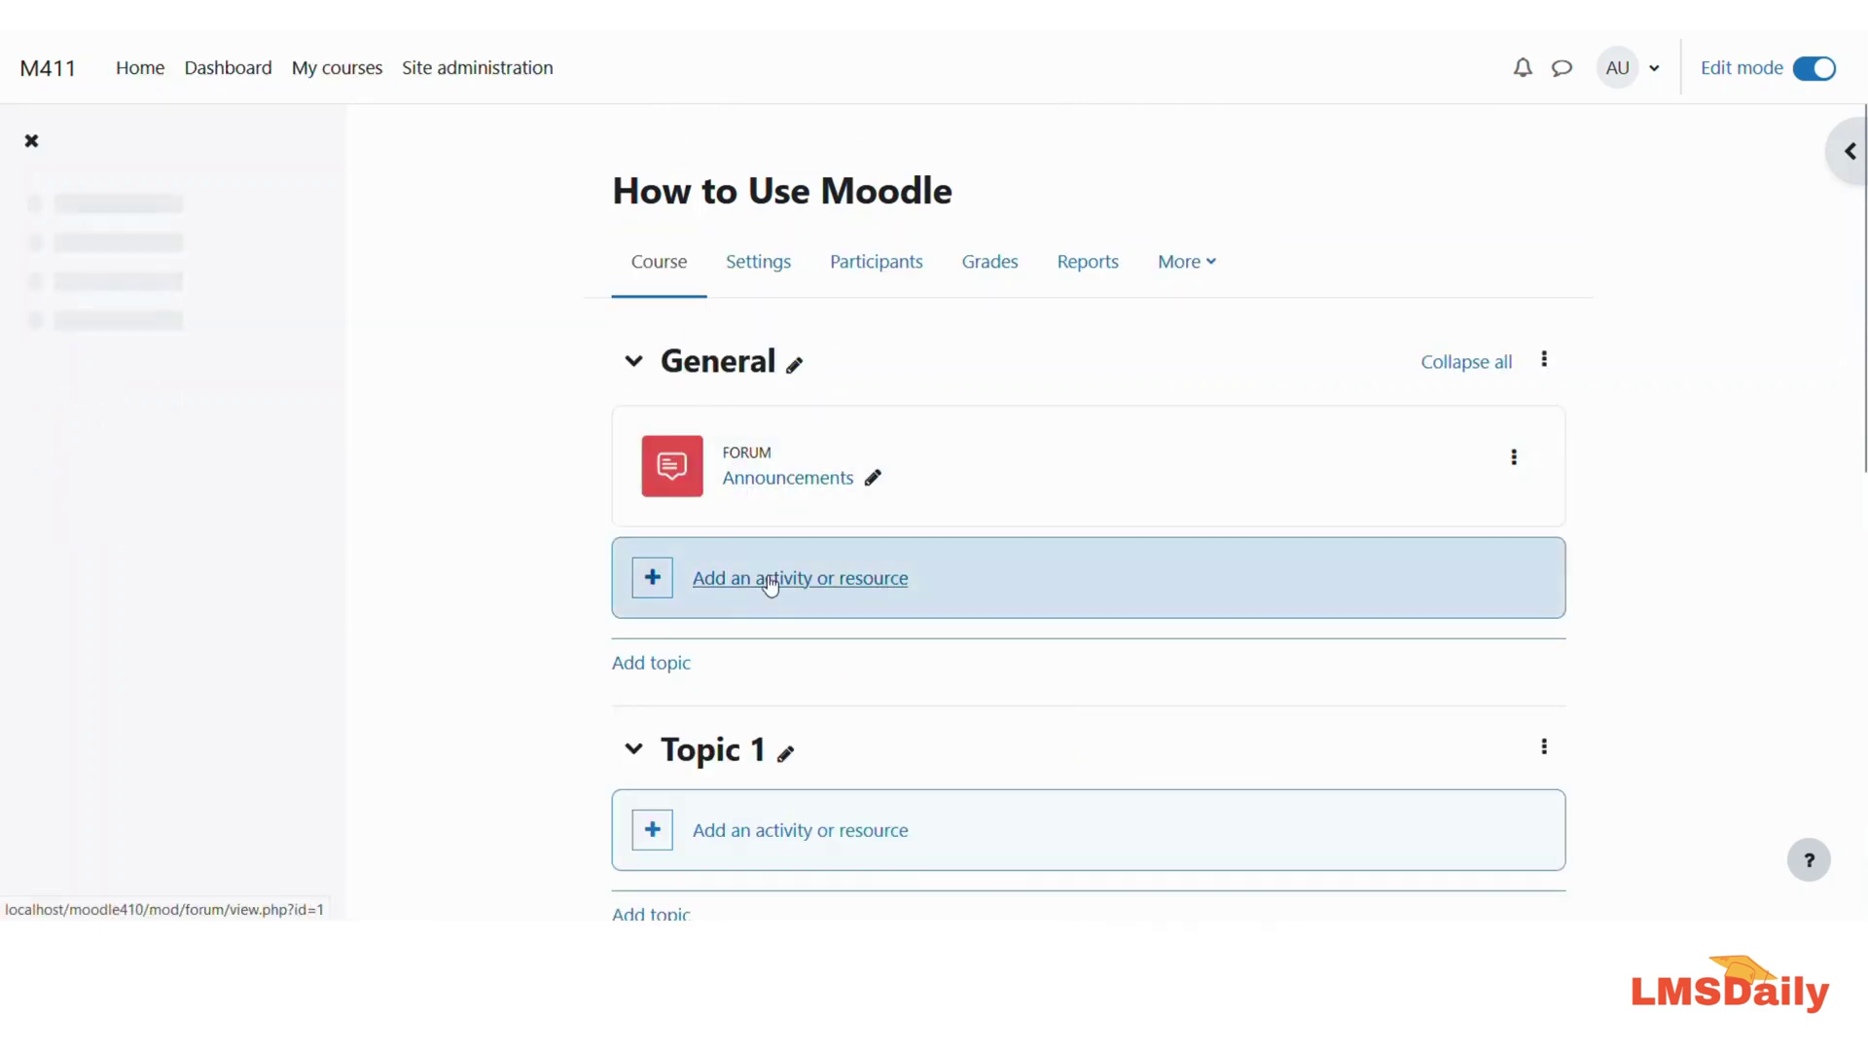
click(1126, 622)
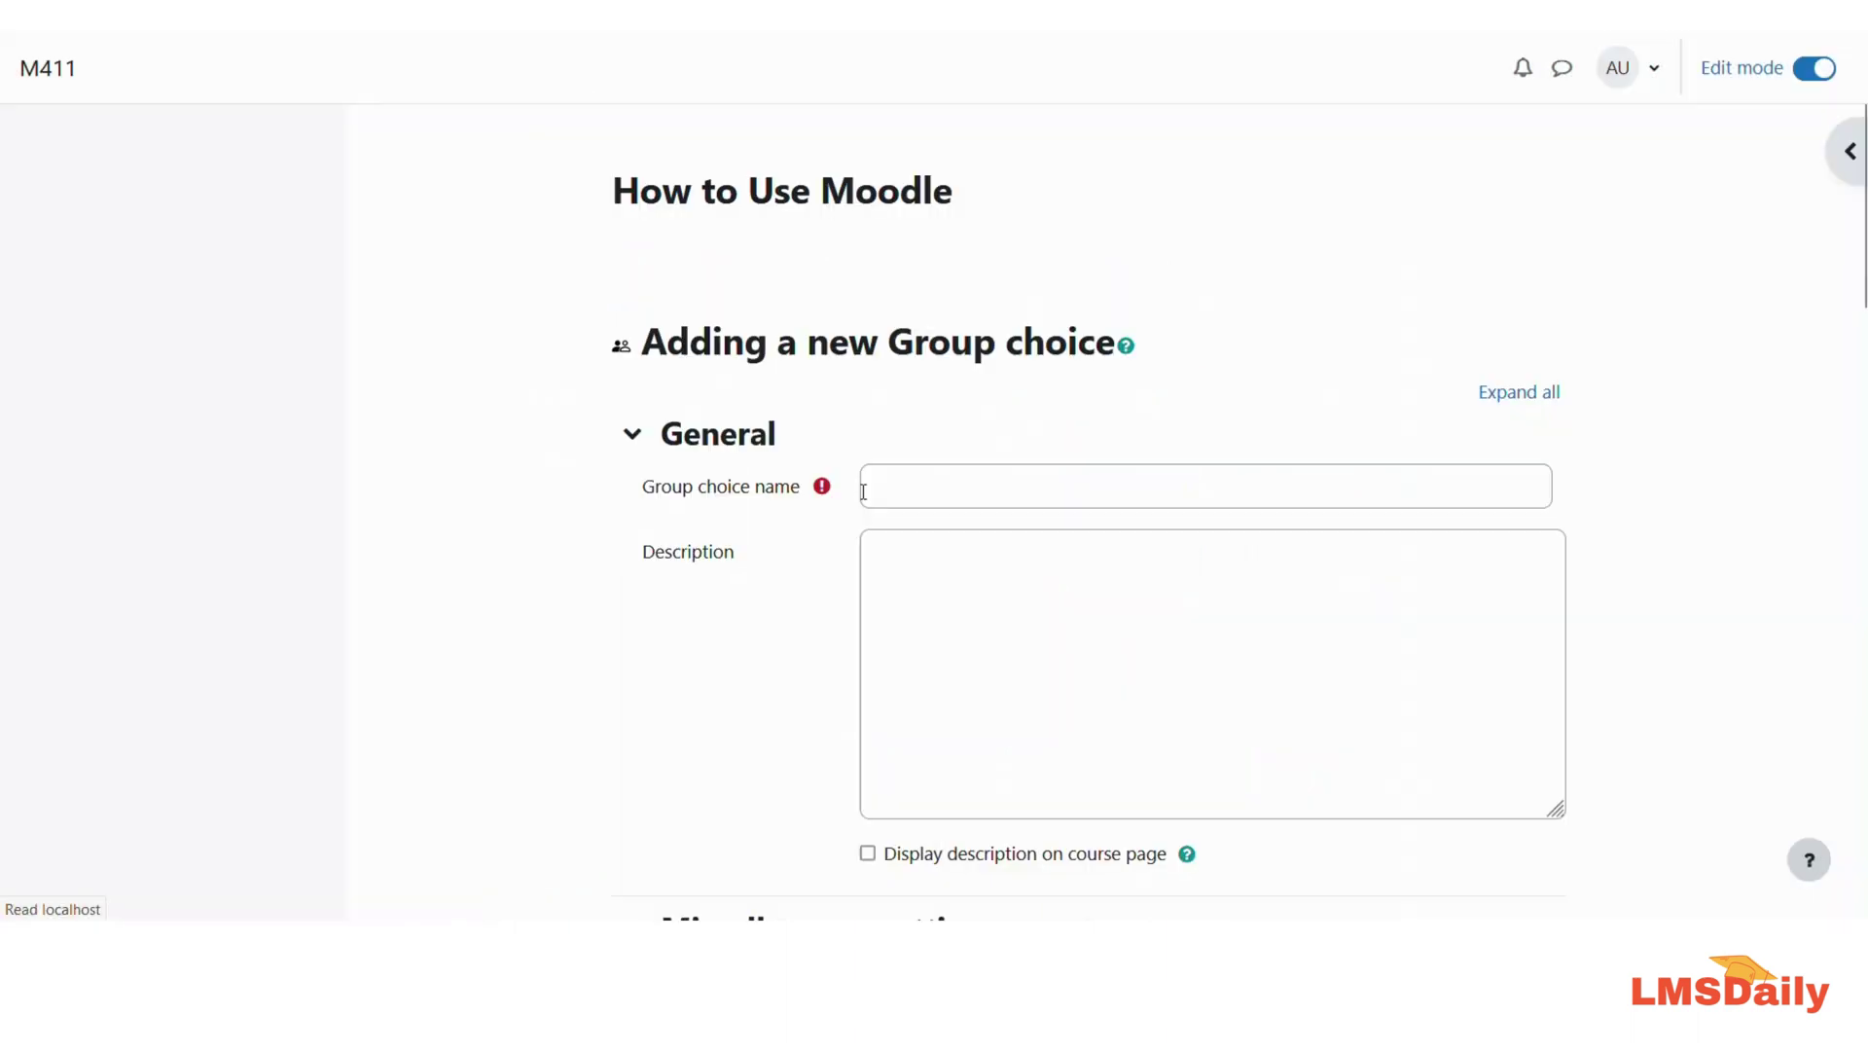
scroll(852, 574, down, 6)
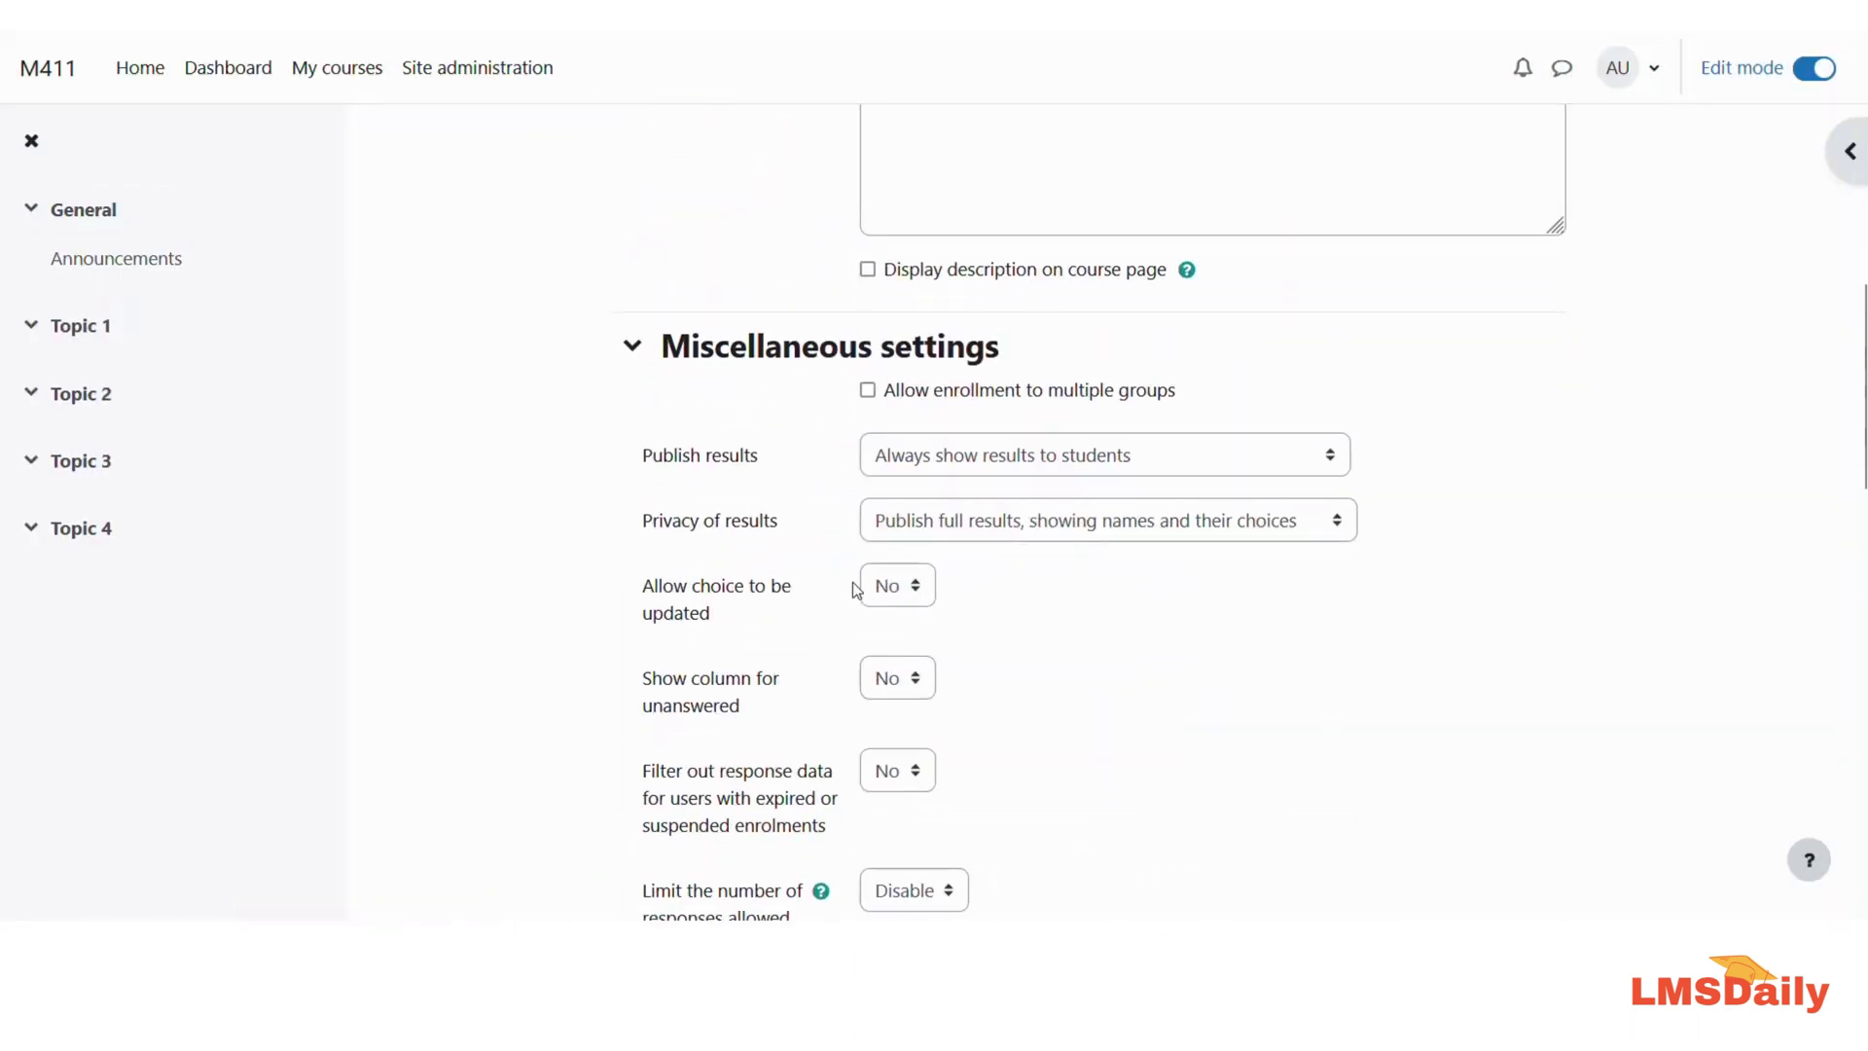
scroll(852, 582, up, 6)
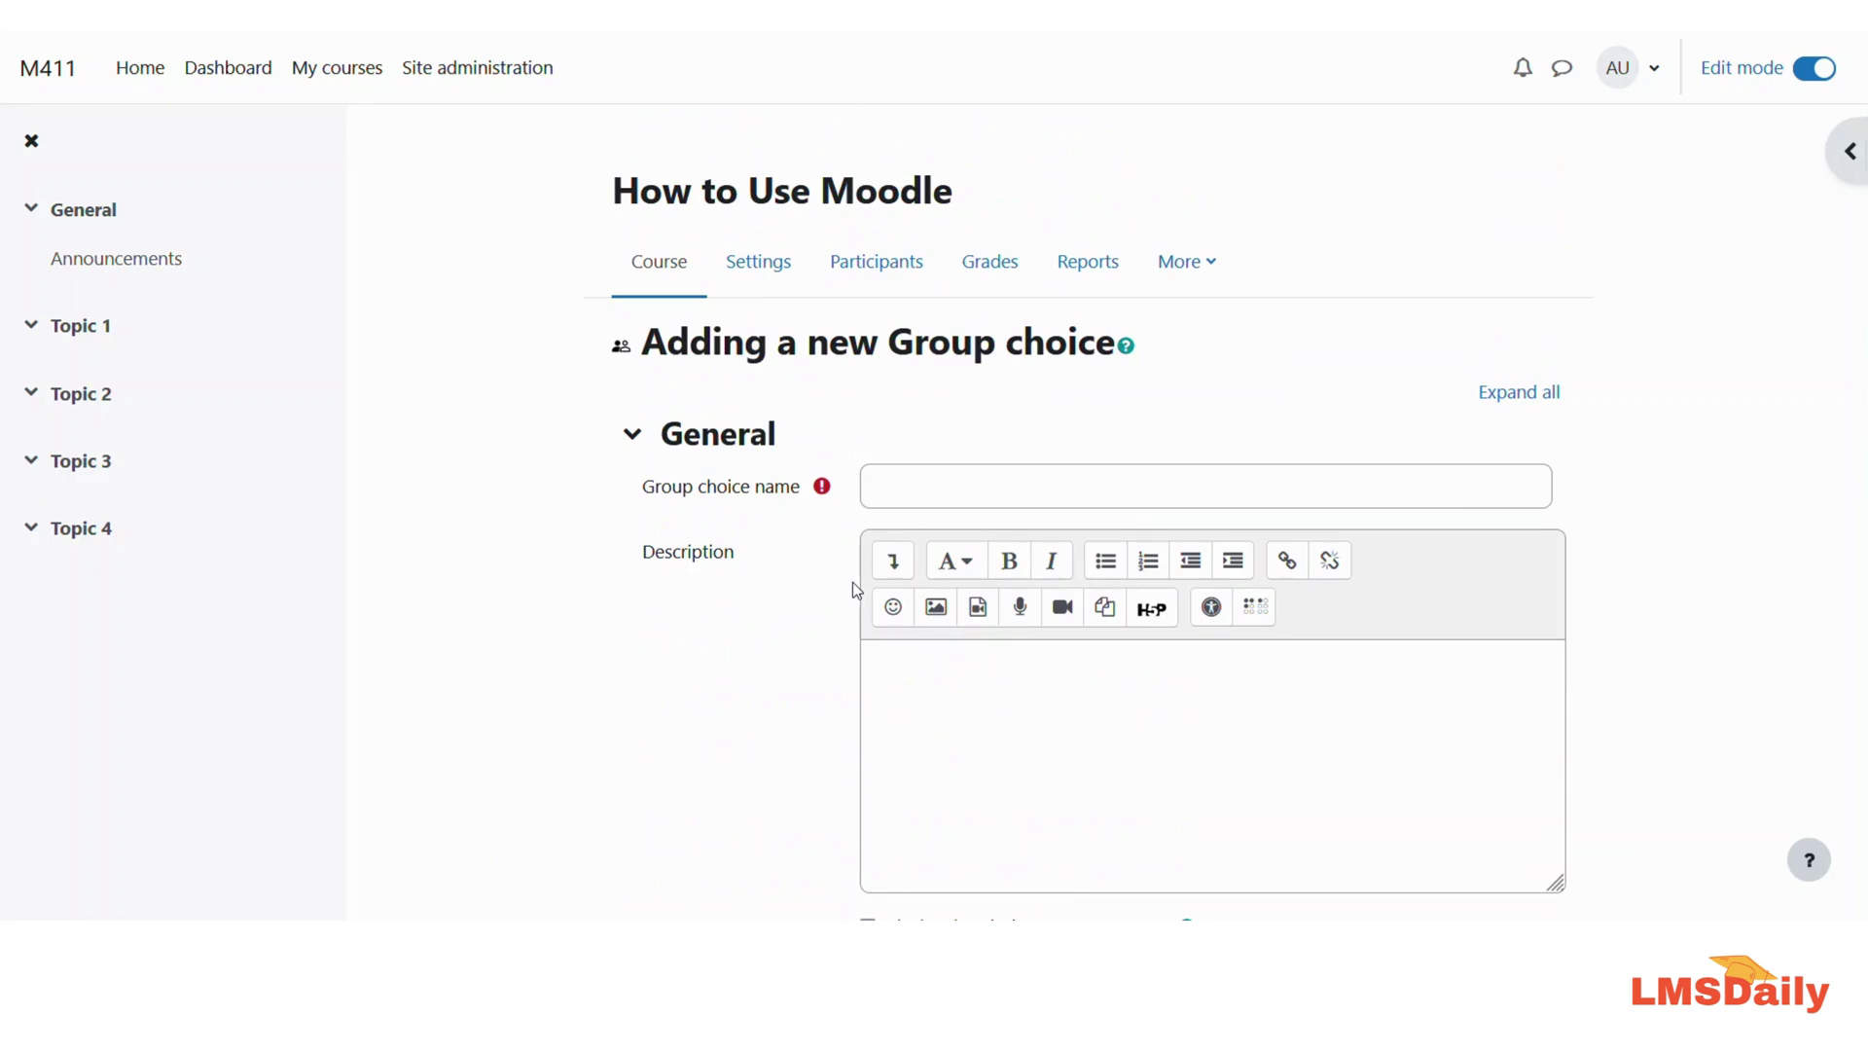
scroll(853, 582, down, 3)
scroll(855, 590, up, 2)
scroll(855, 591, up, 1)
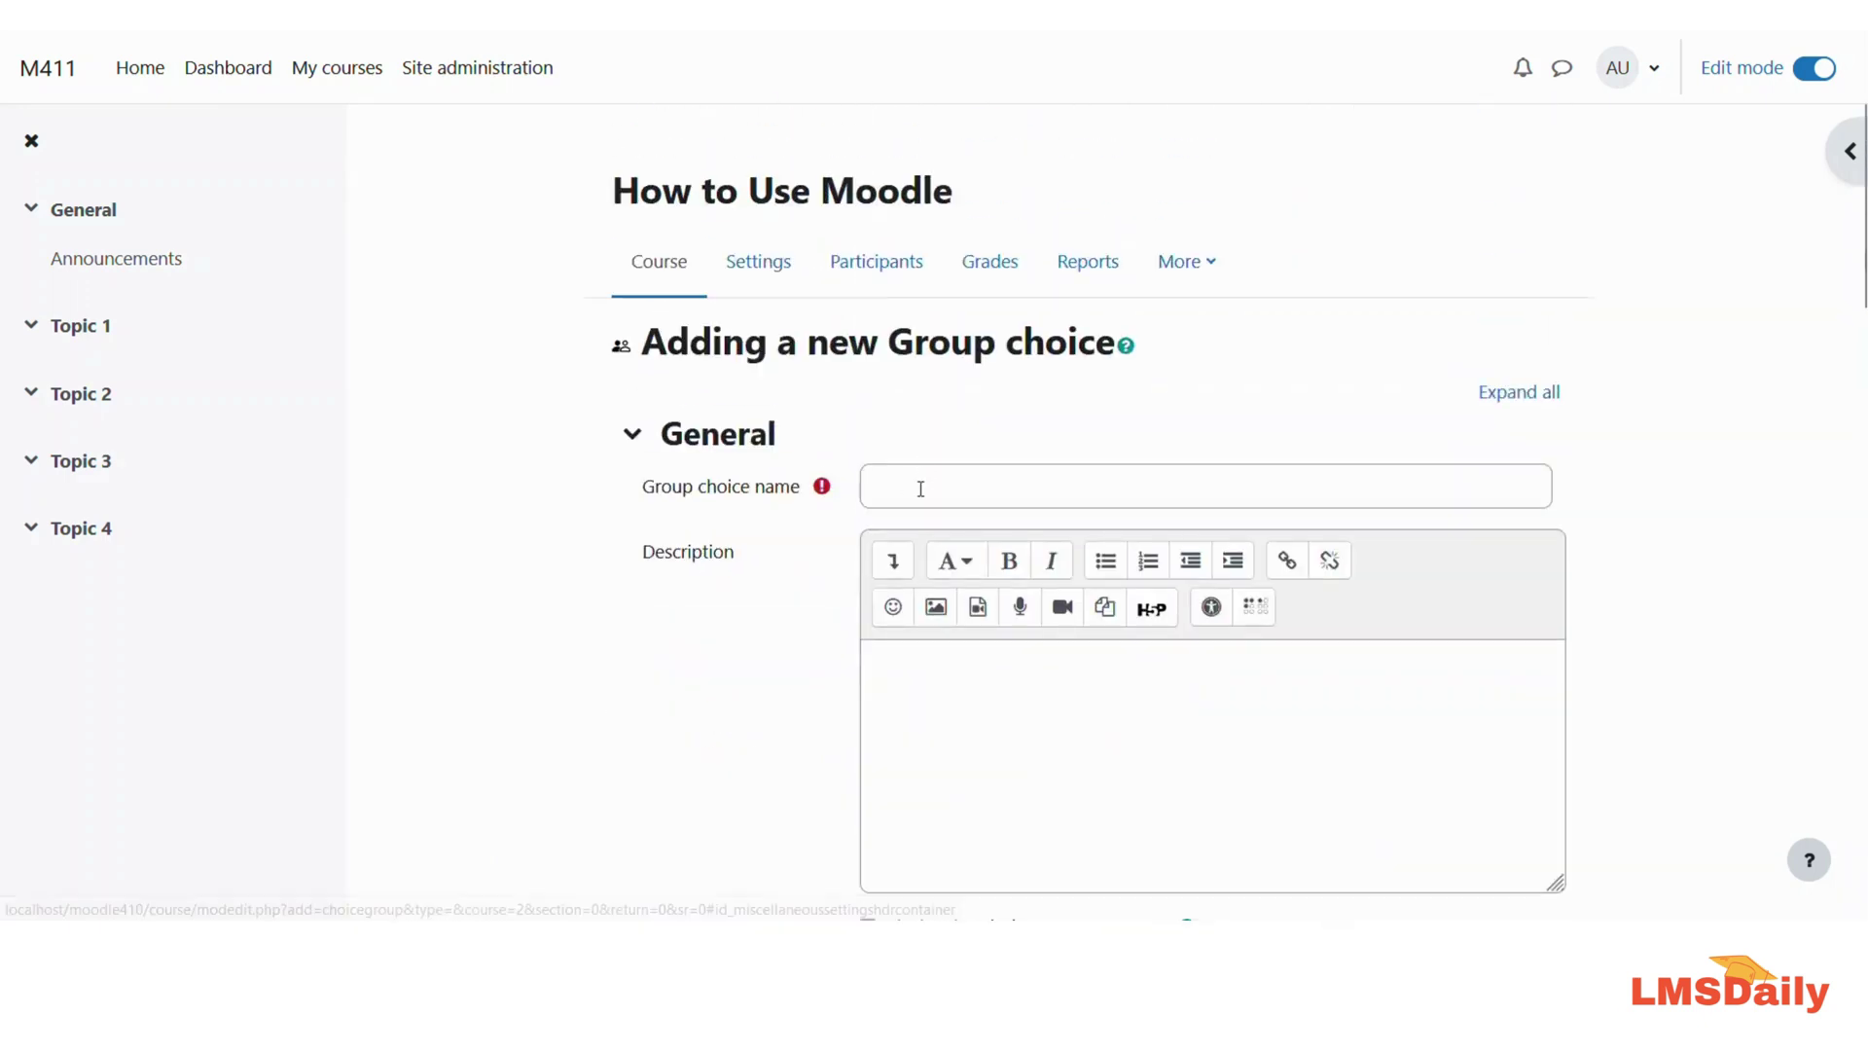
Name the activity 'Choose your group' and scroll down to its Miscellaneous settings.
click(919, 488)
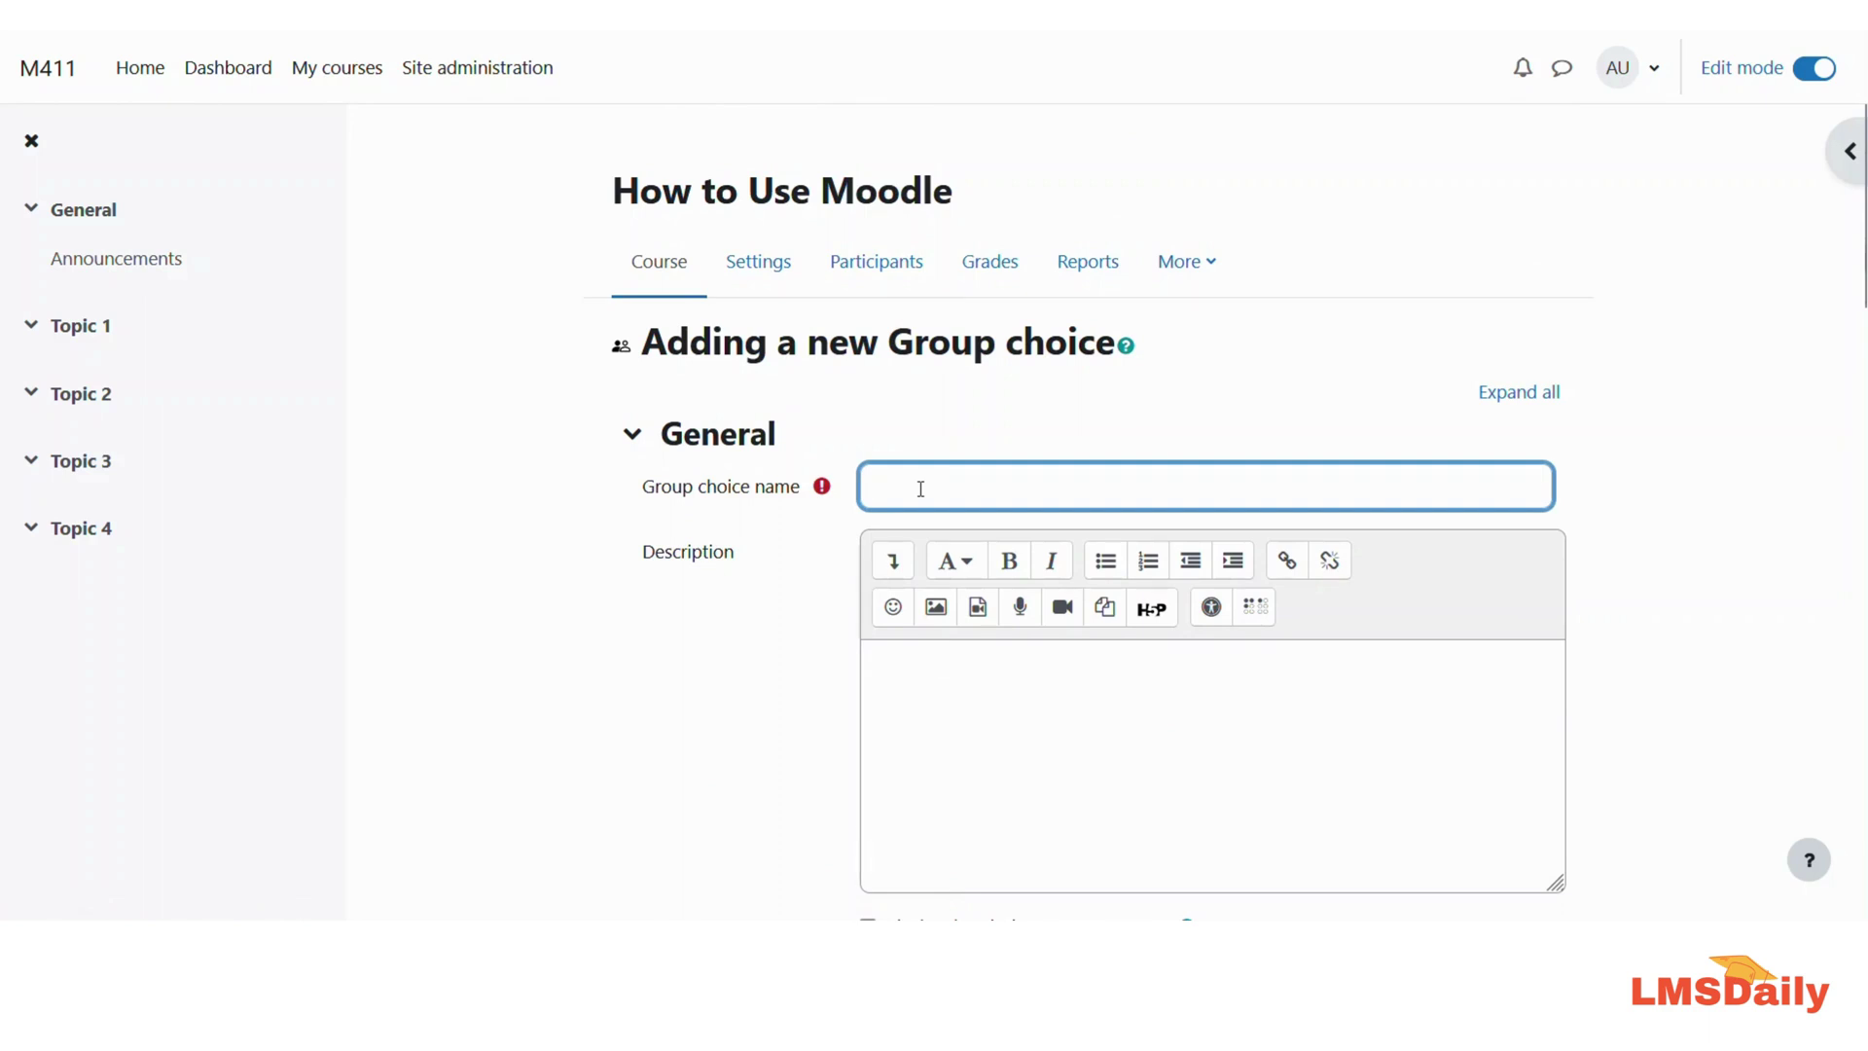
text(Choose your group)
scroll(921, 489, down, 5)
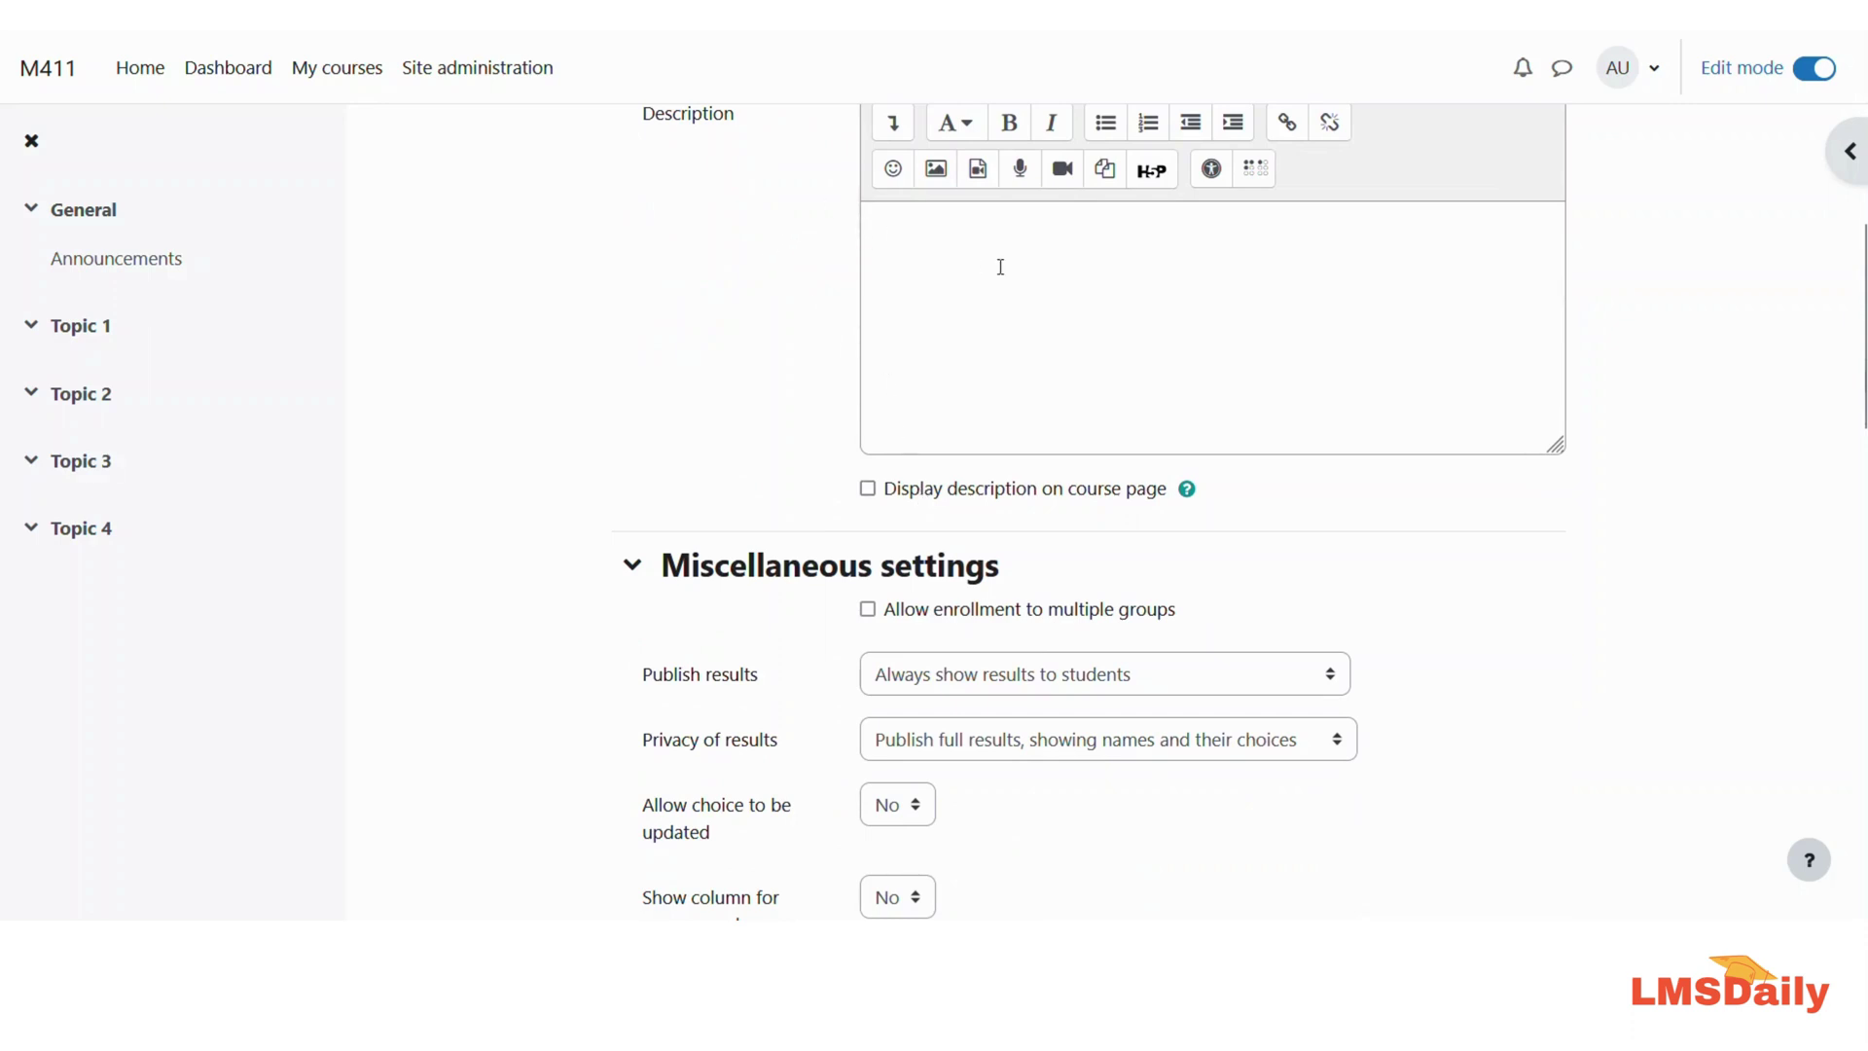
scroll(806, 429, down, 2)
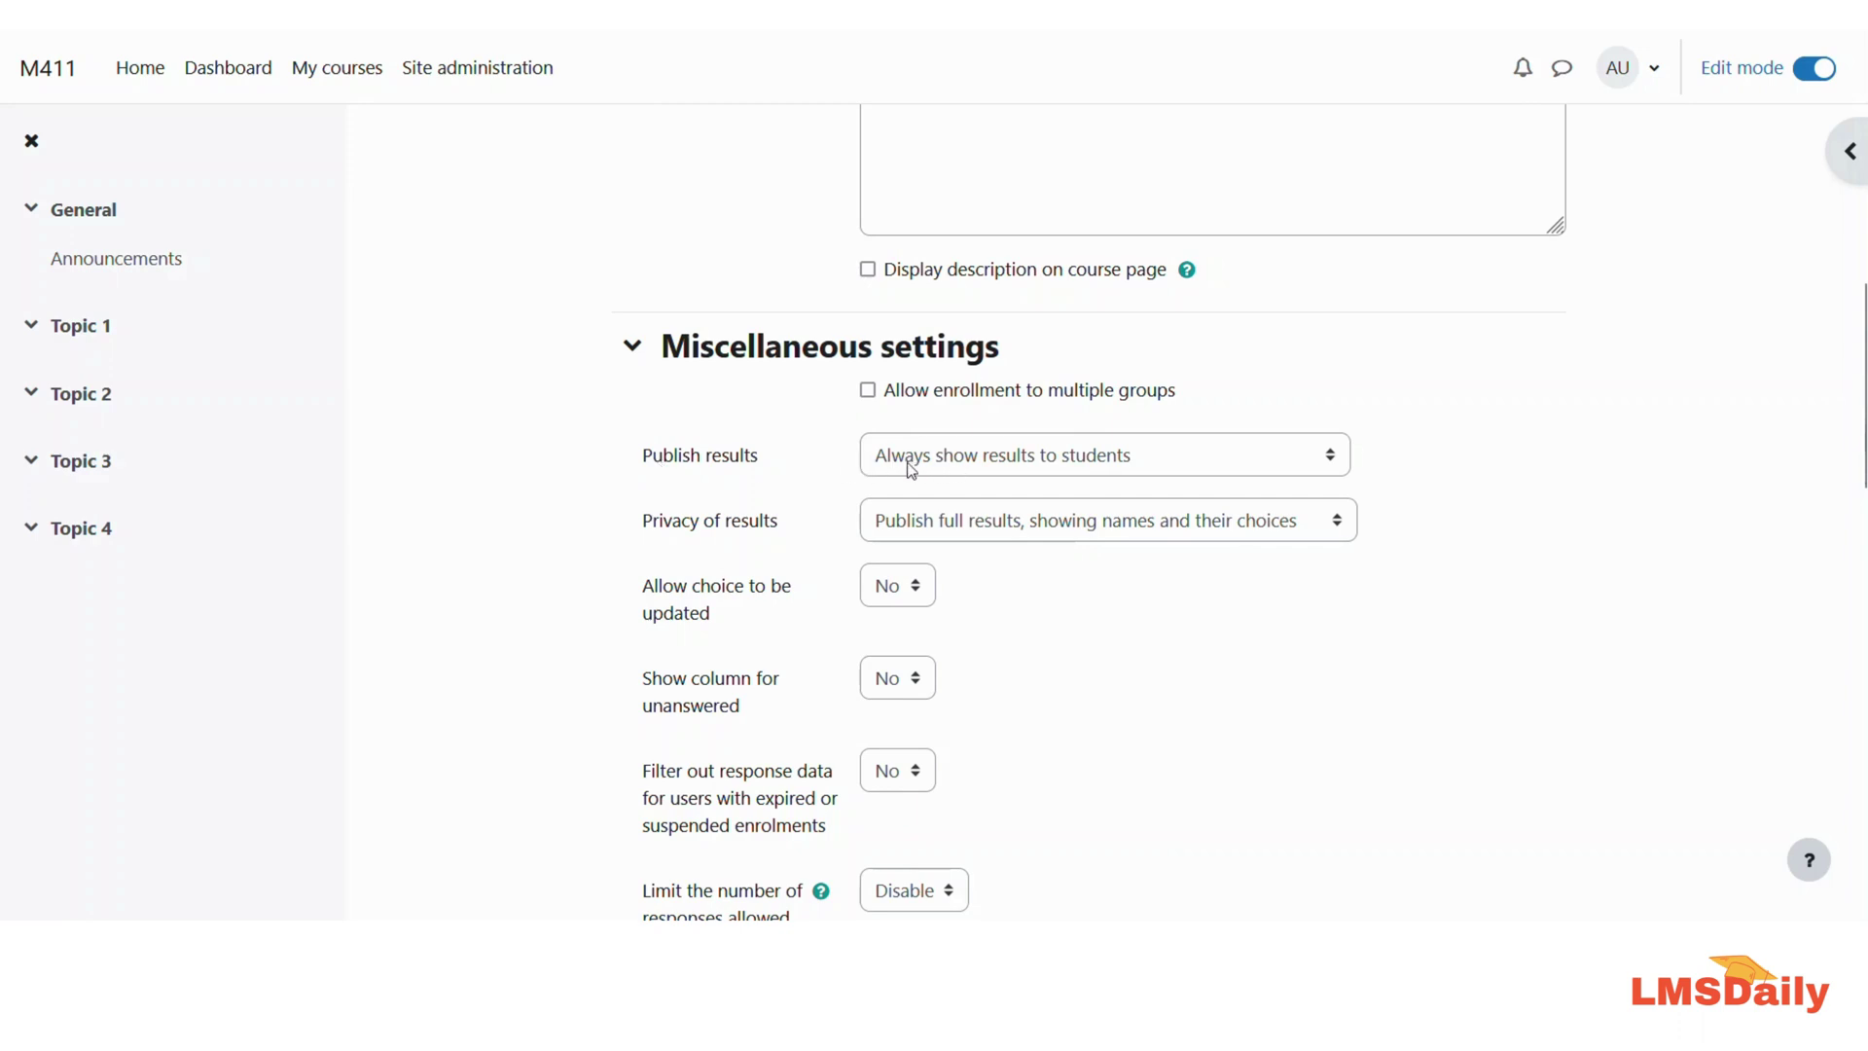
Check the Publish results options, then read the MoodleDocs Group choice page and its quick guide.
click(1008, 458)
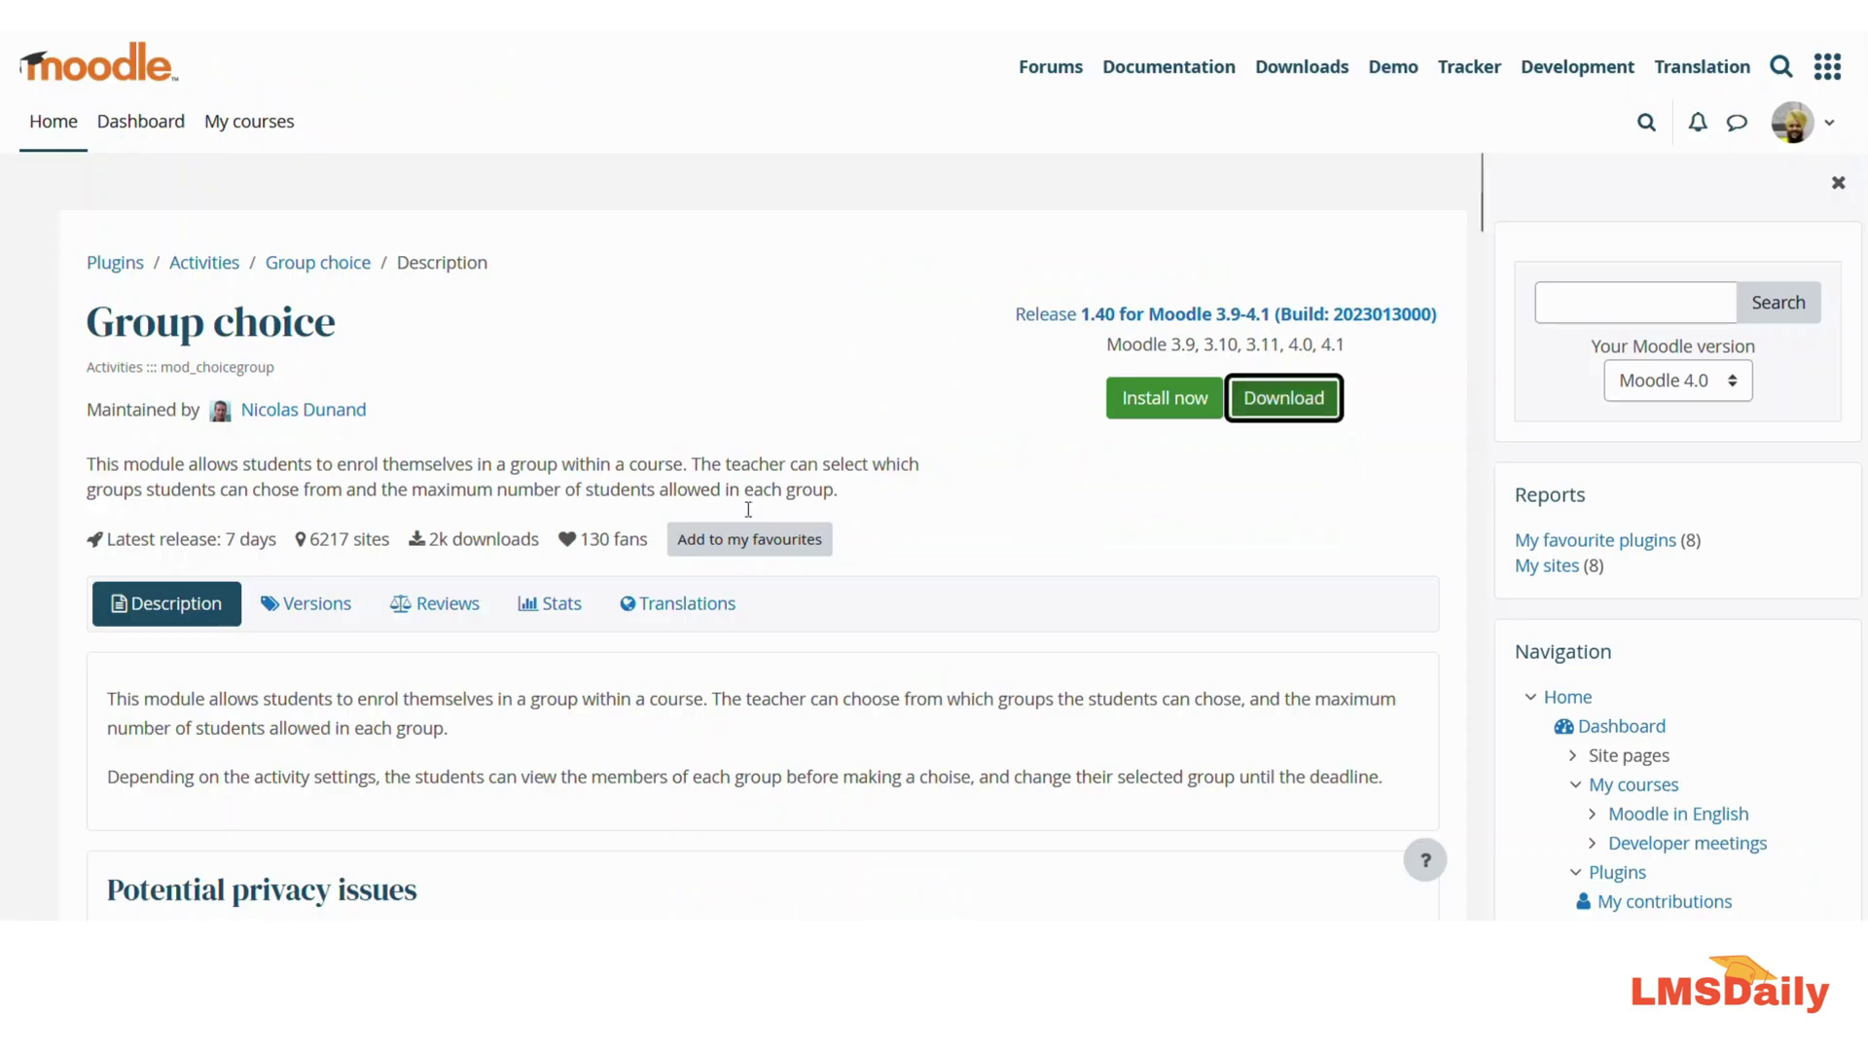
scroll(722, 558, down, 4)
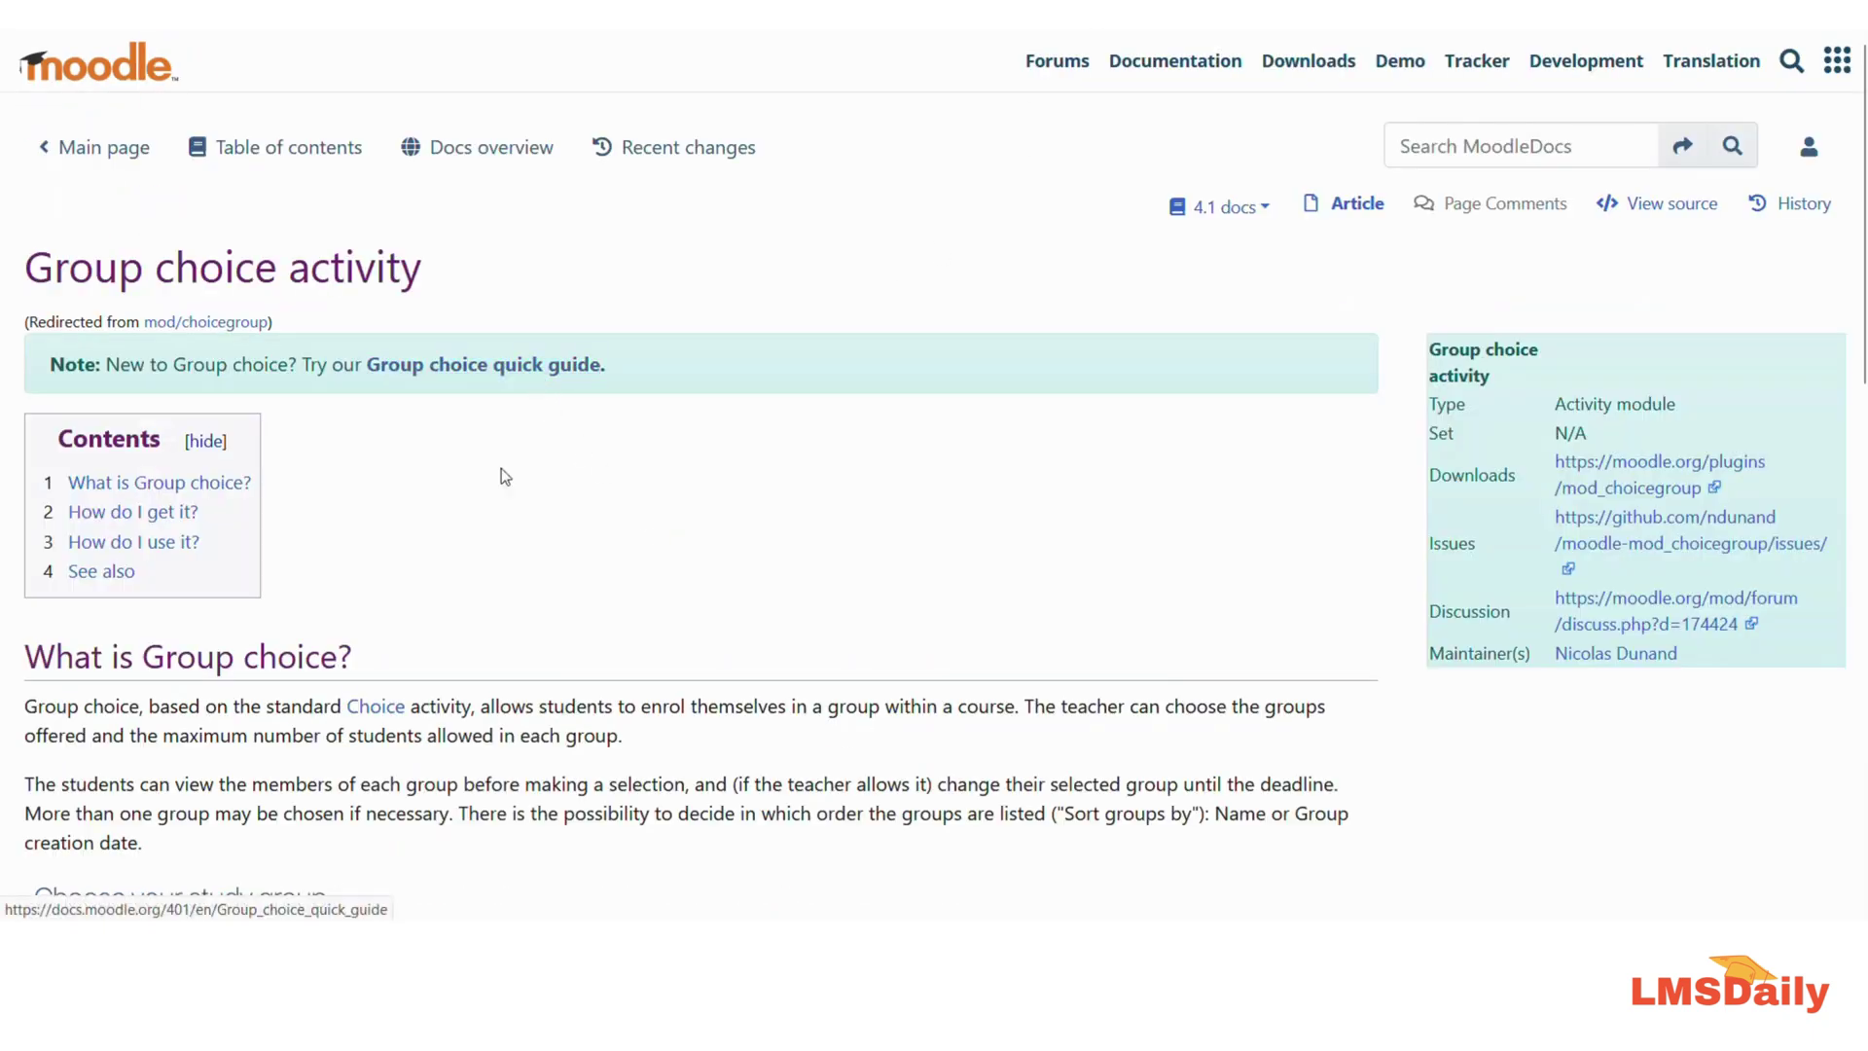
scroll(500, 469, down, 4)
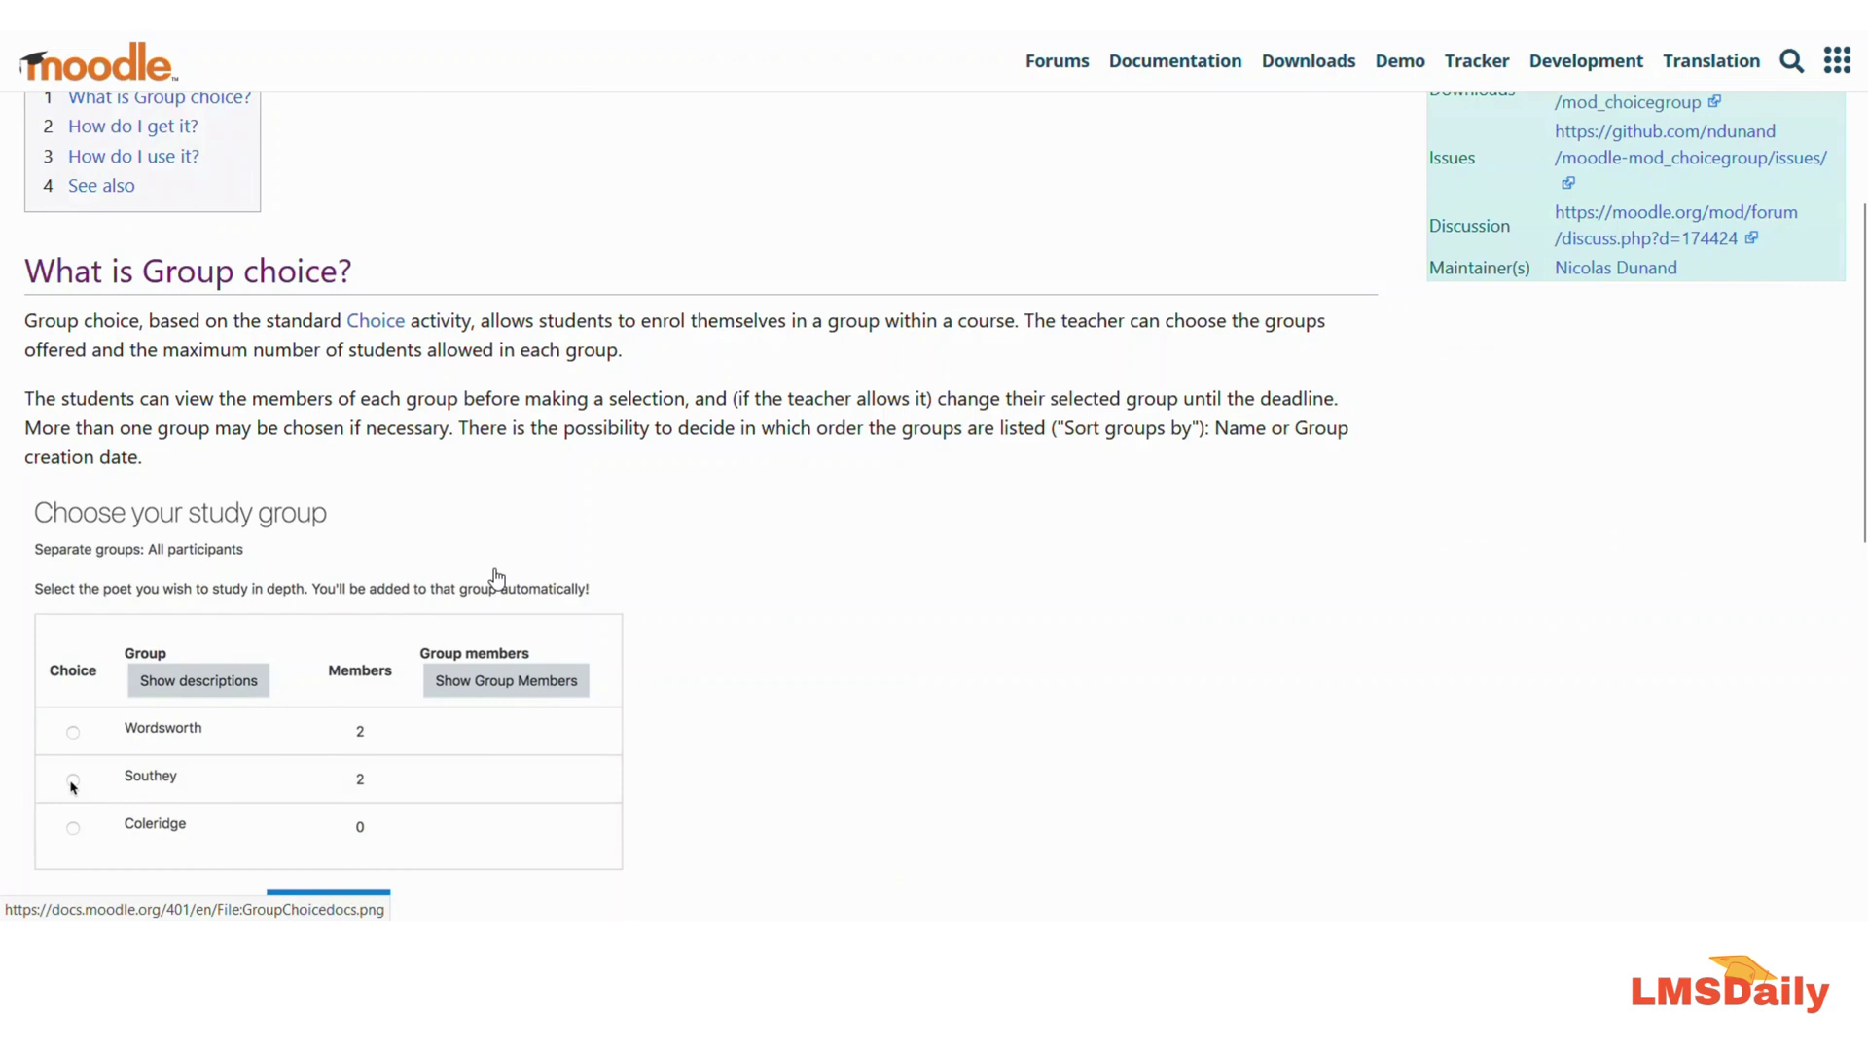
scroll(496, 576, down, 6)
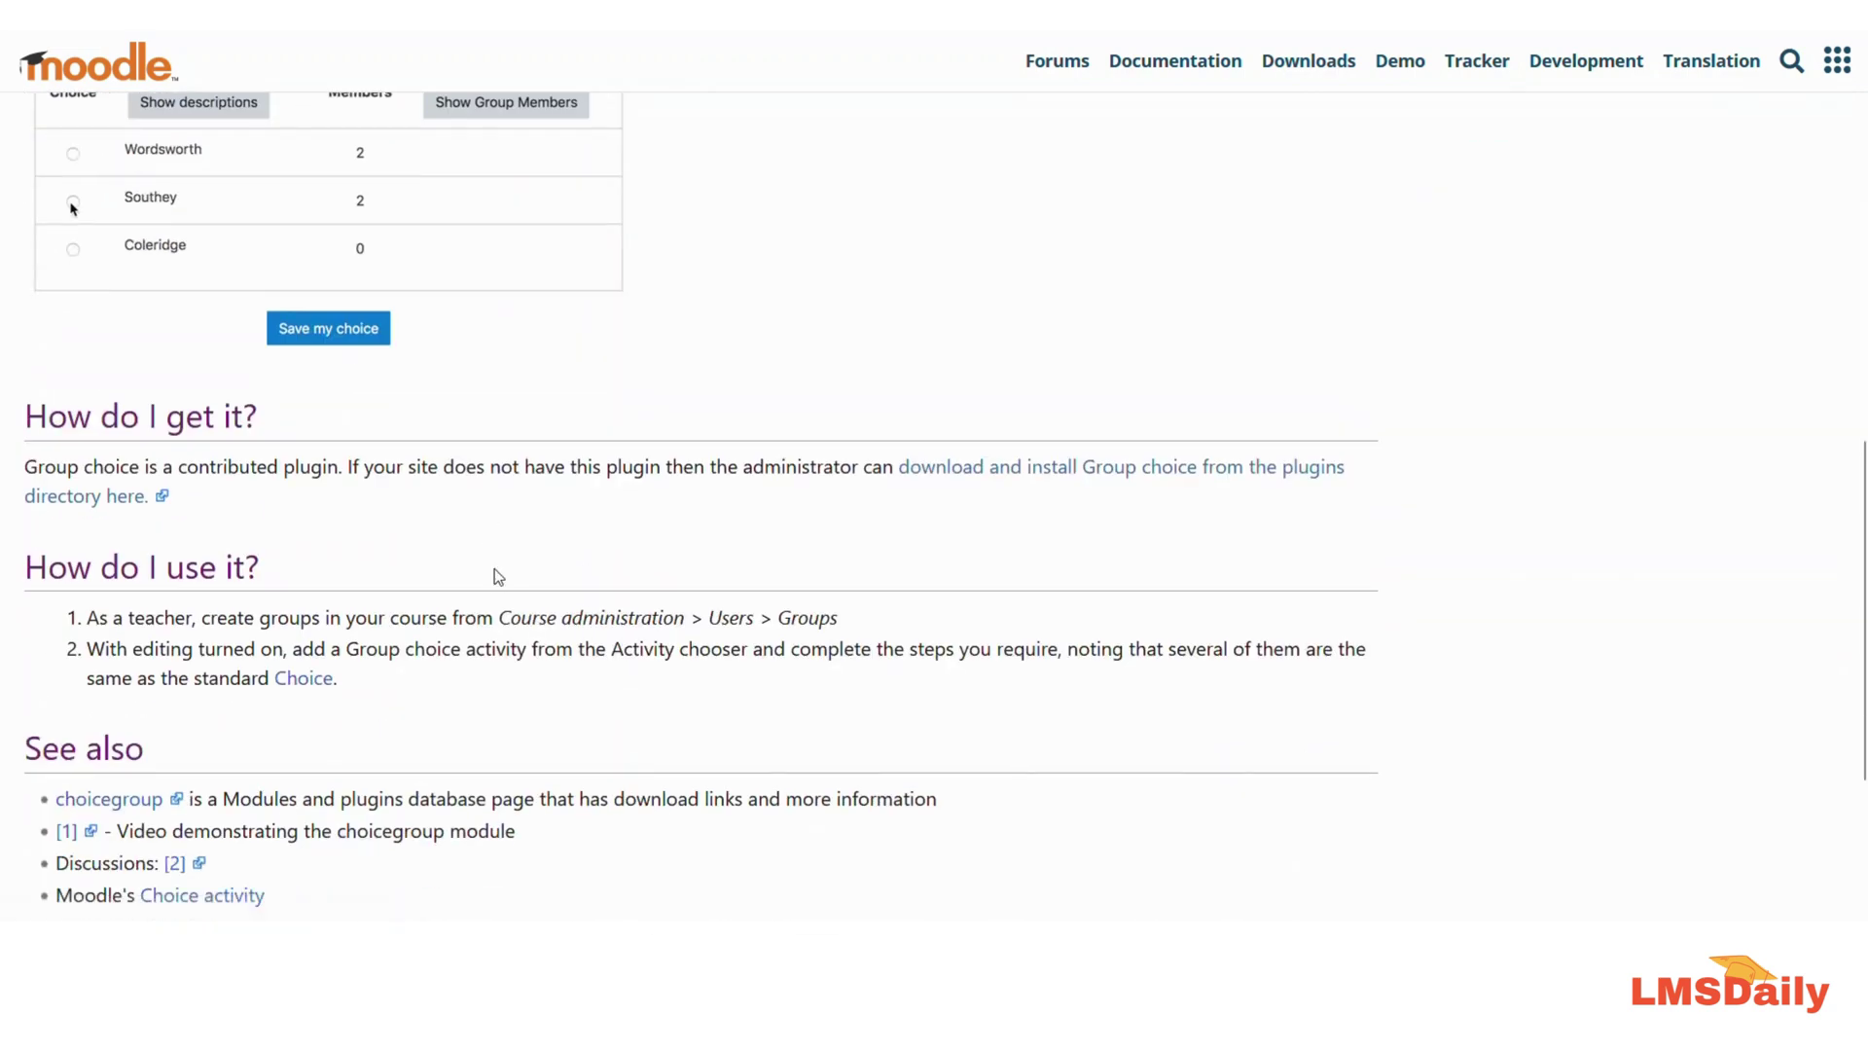
scroll(494, 568, up, 8)
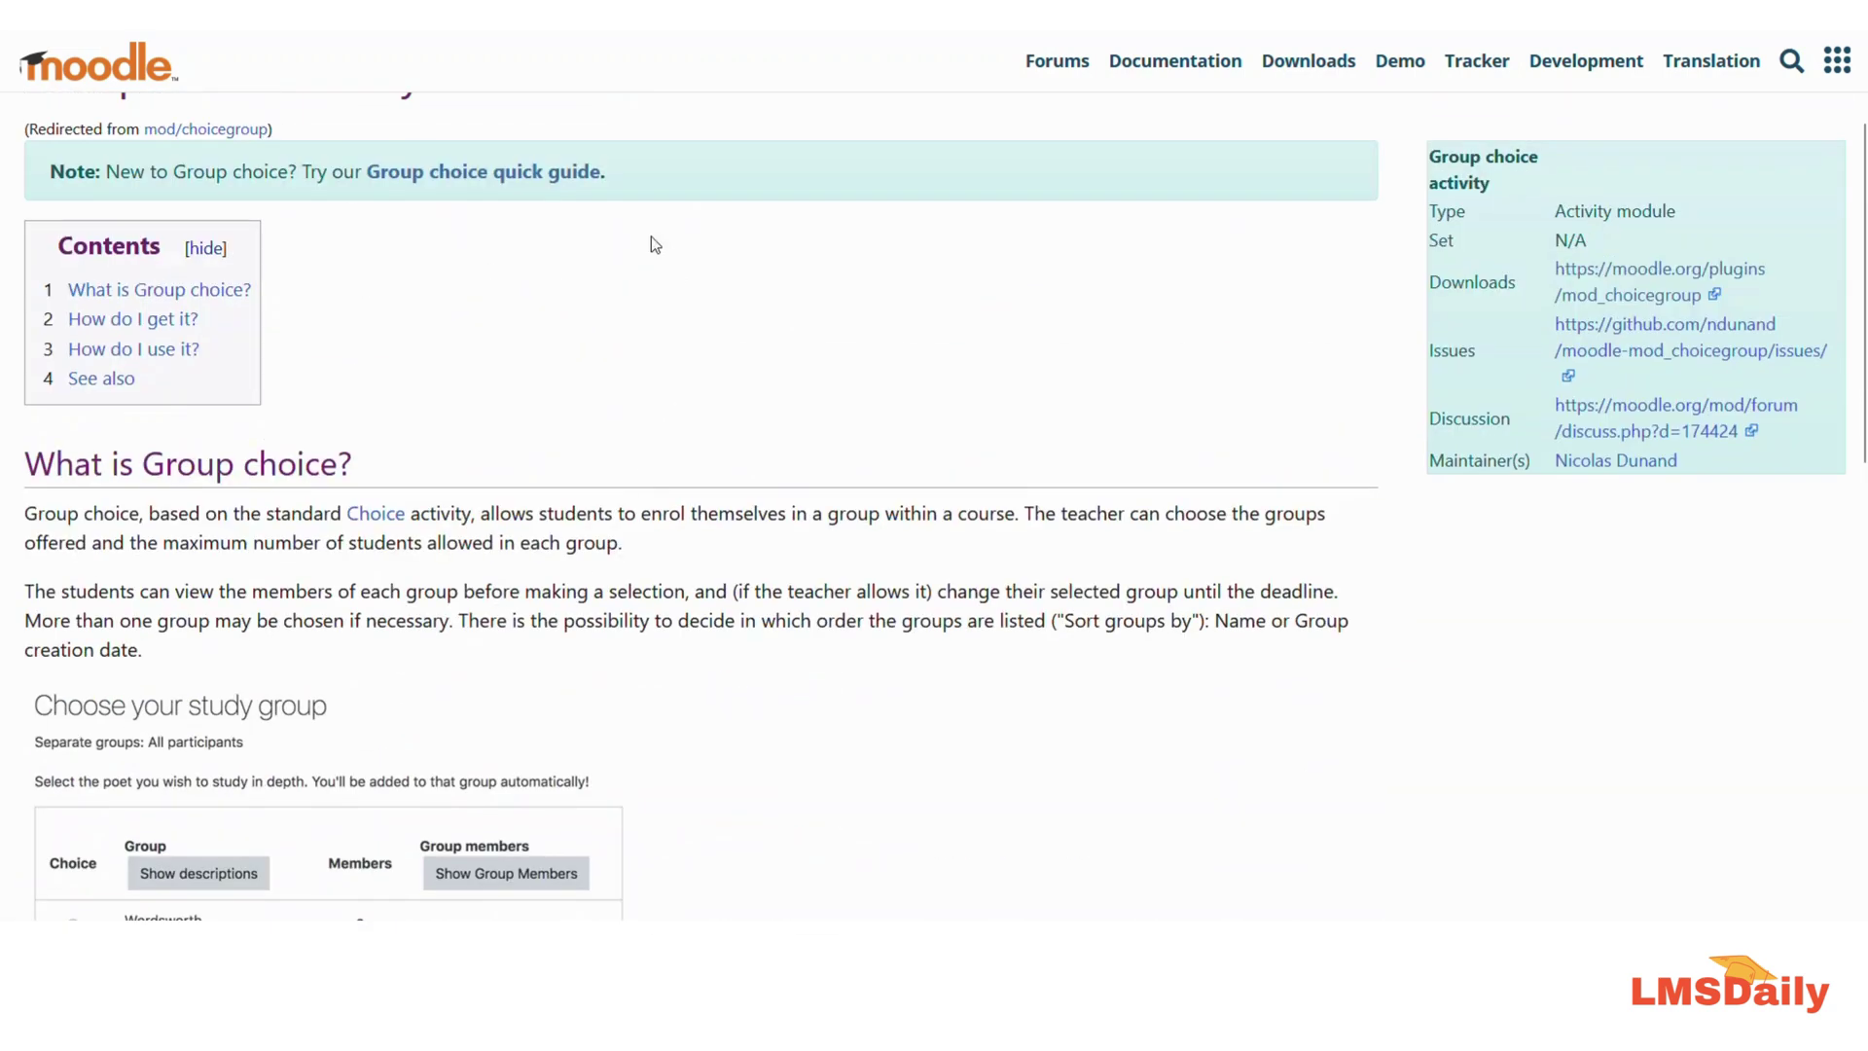
click(572, 190)
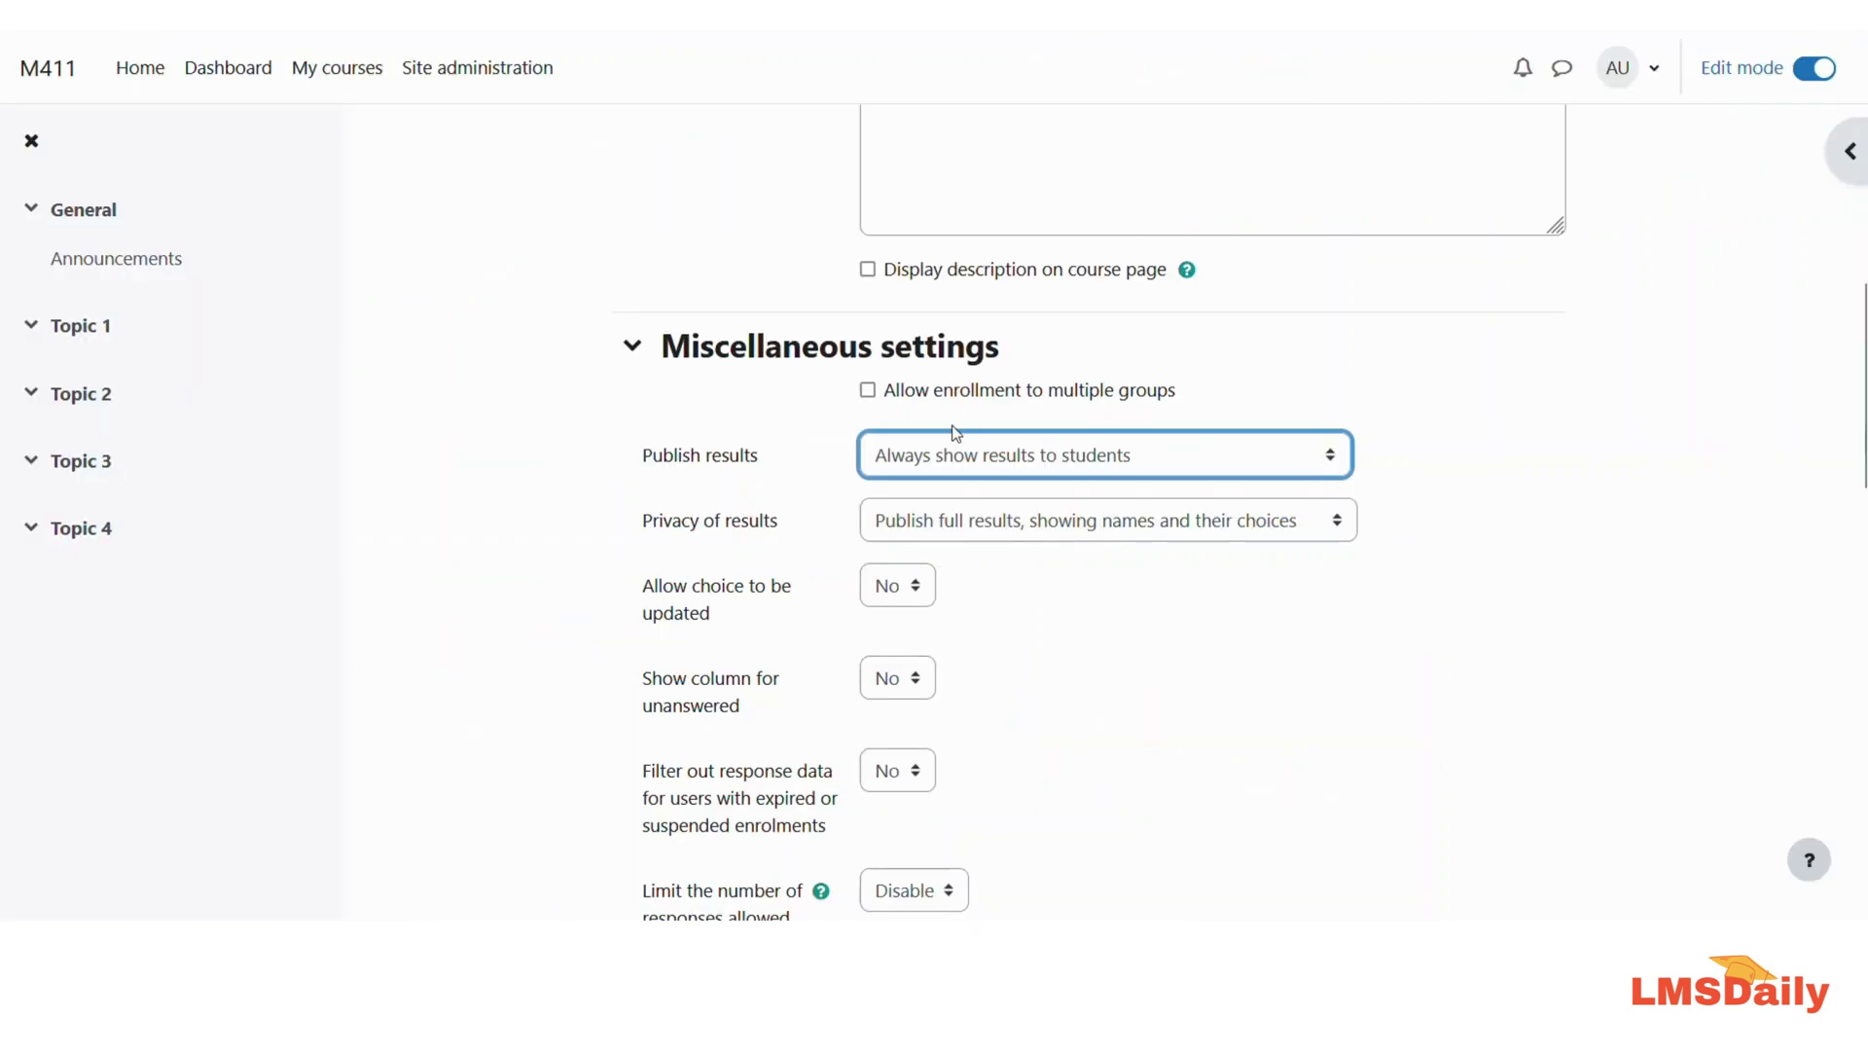
click(919, 462)
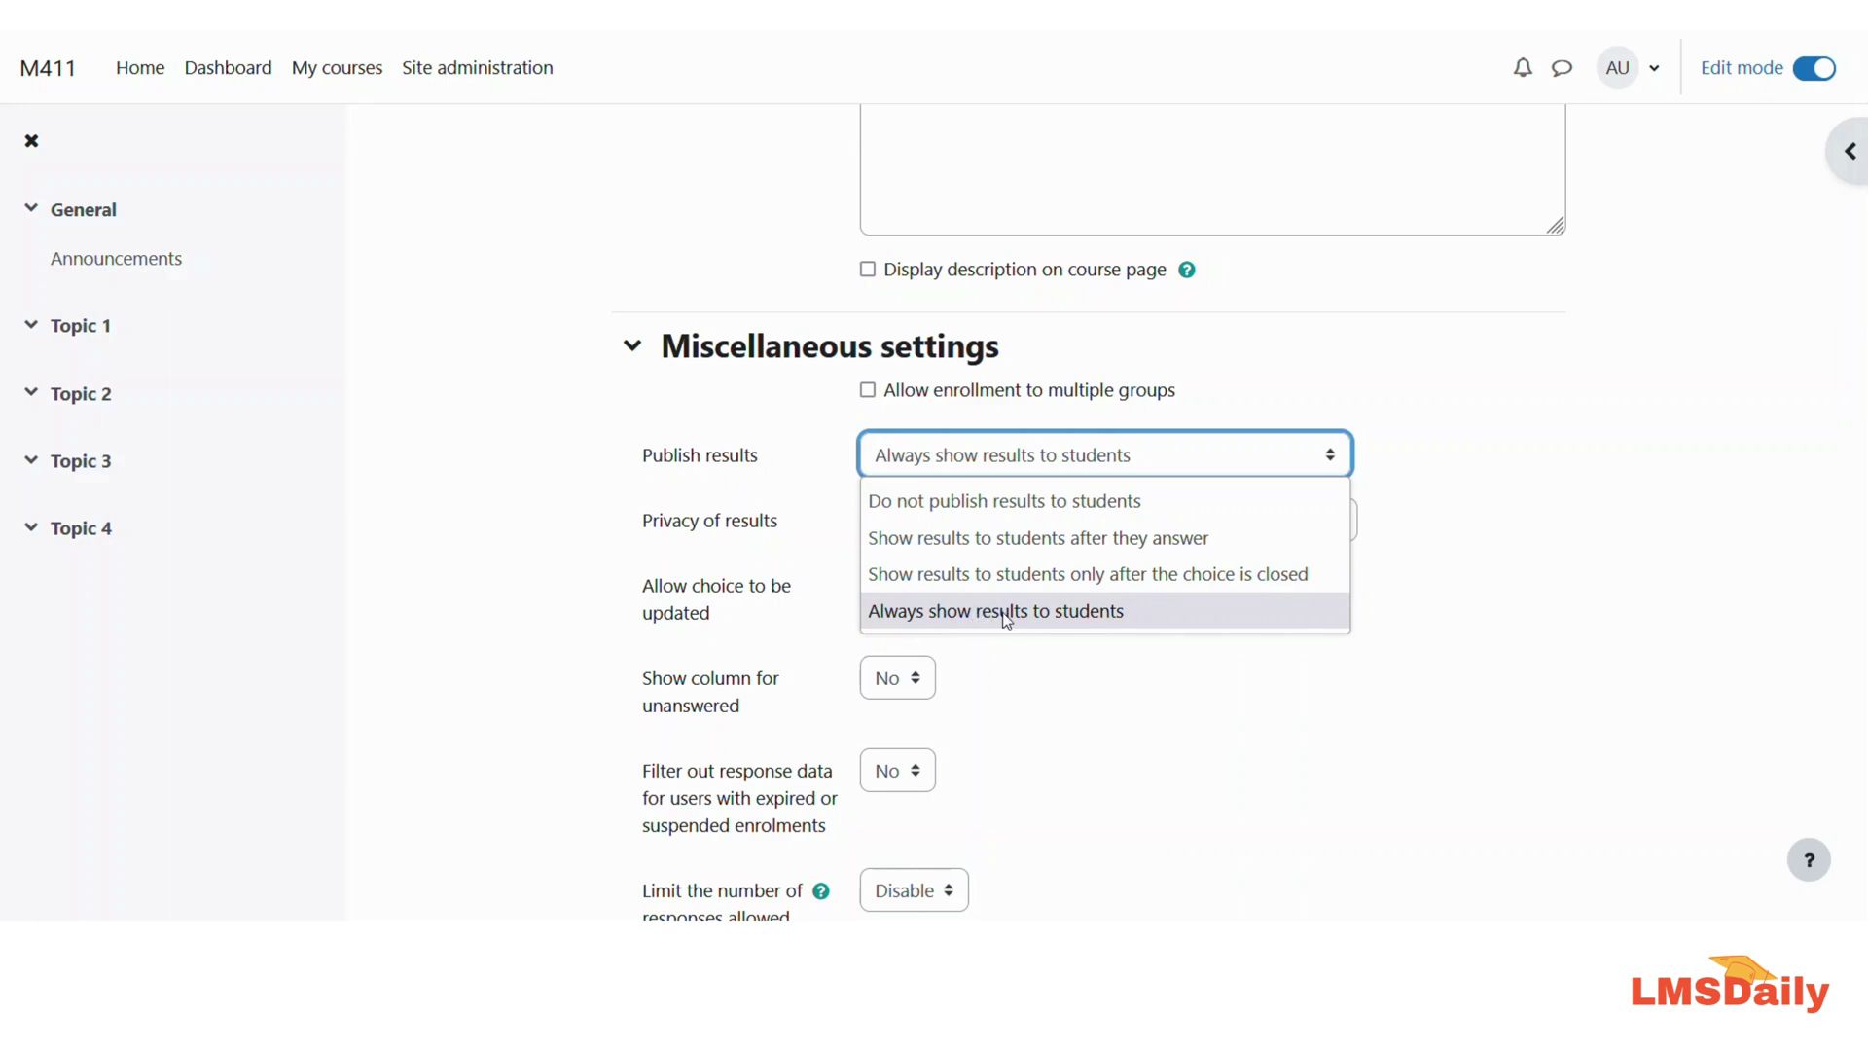
click(839, 483)
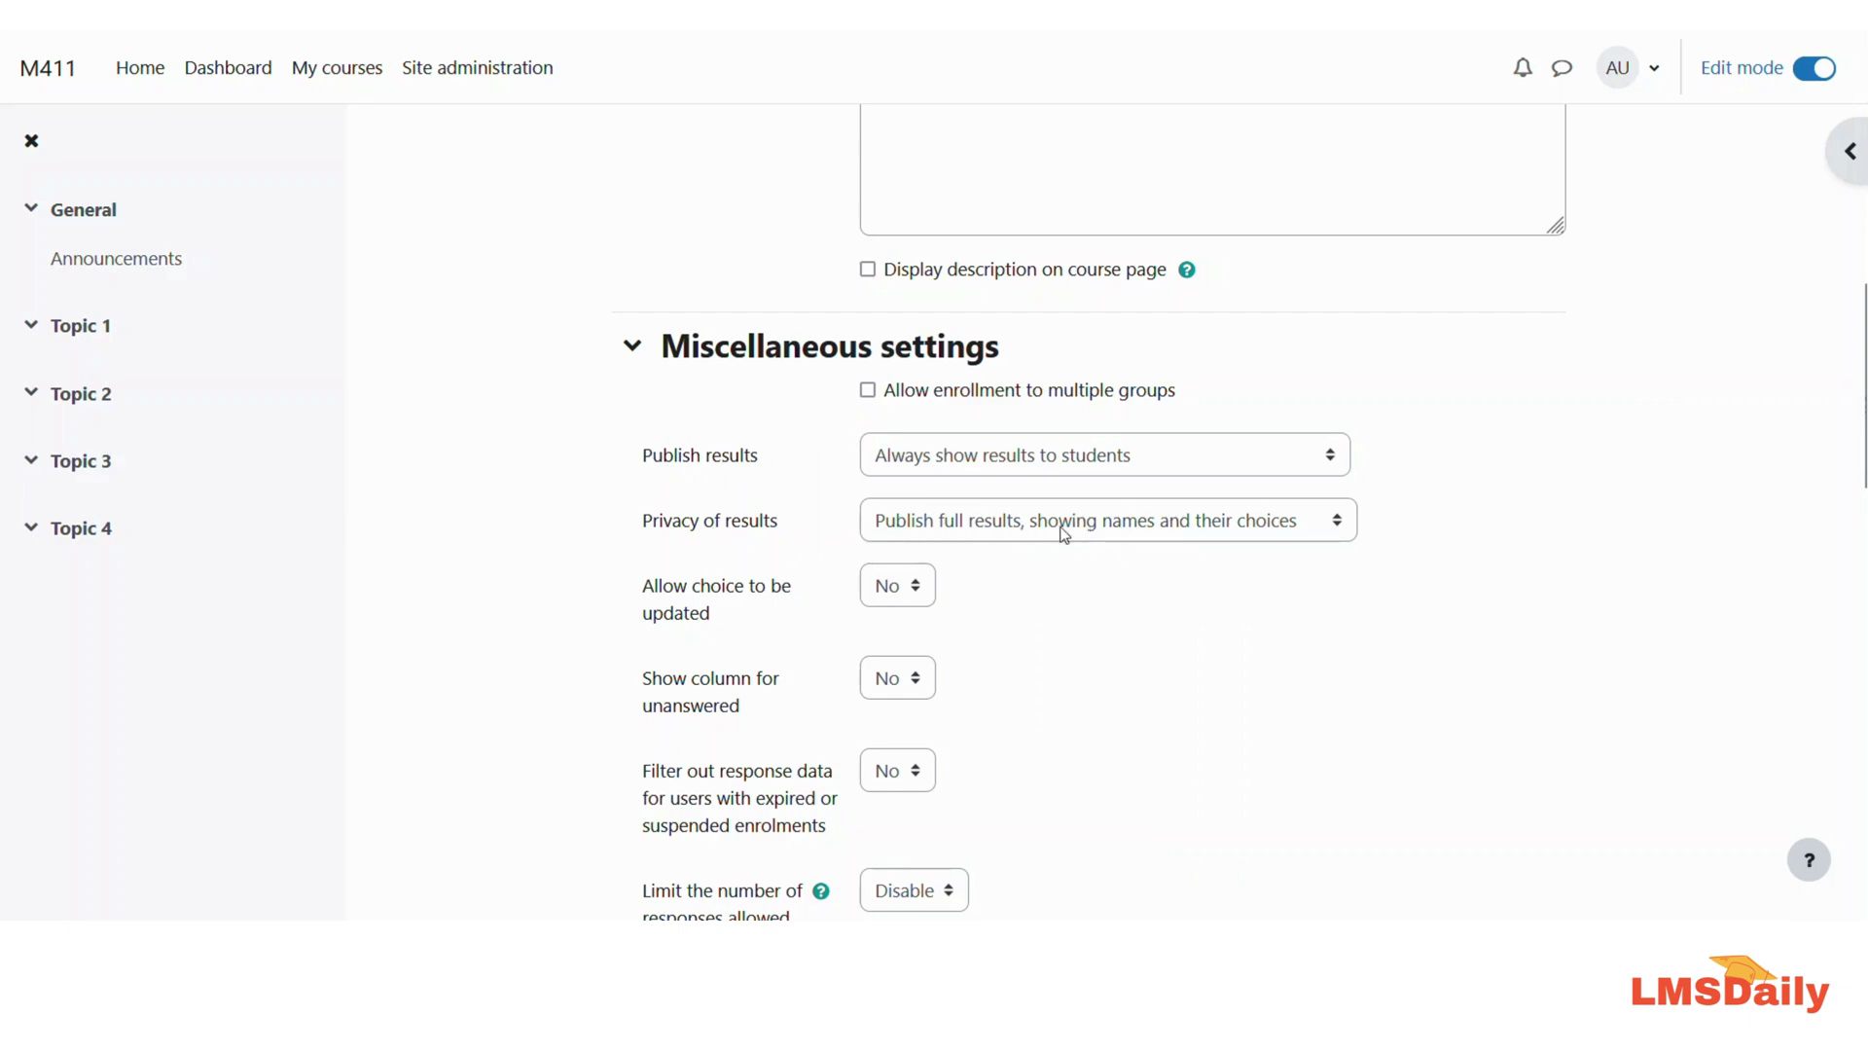
click(941, 538)
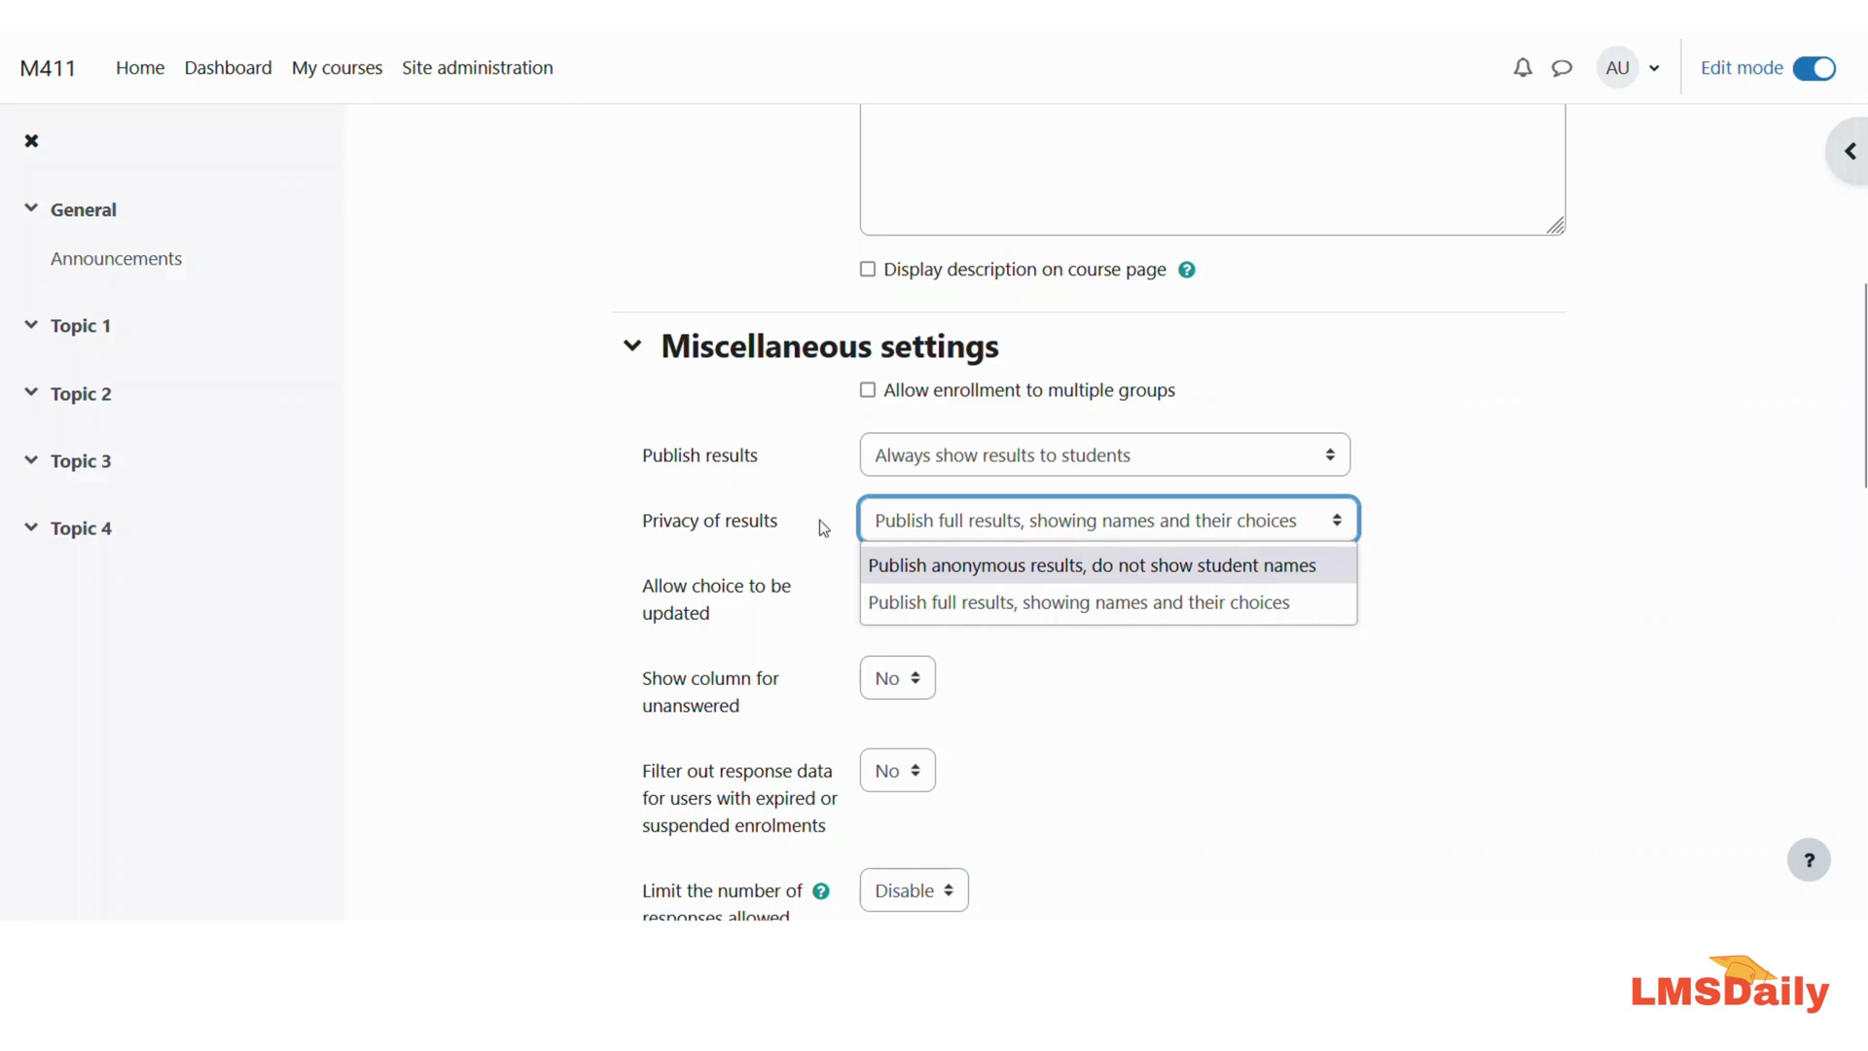
click(848, 530)
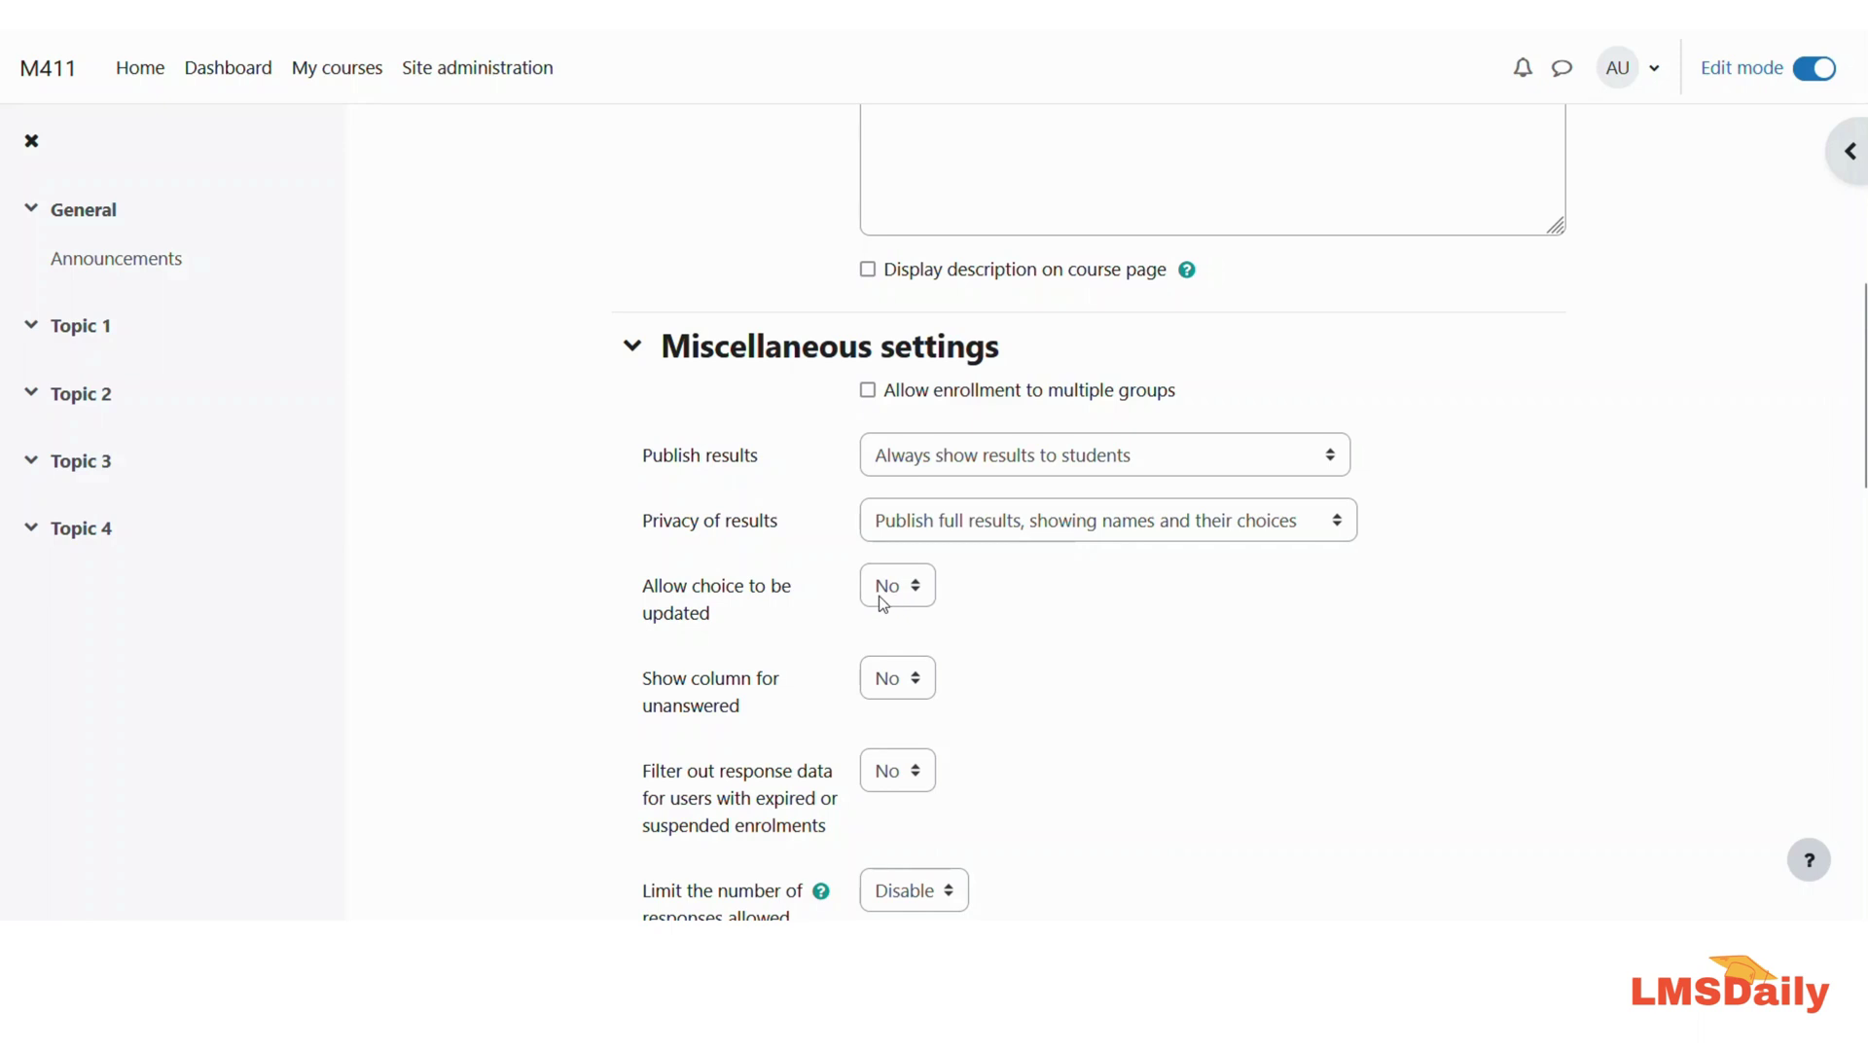
Leave the unanswered column off and set Filter out response data to Yes.
scroll(856, 594, down, 3)
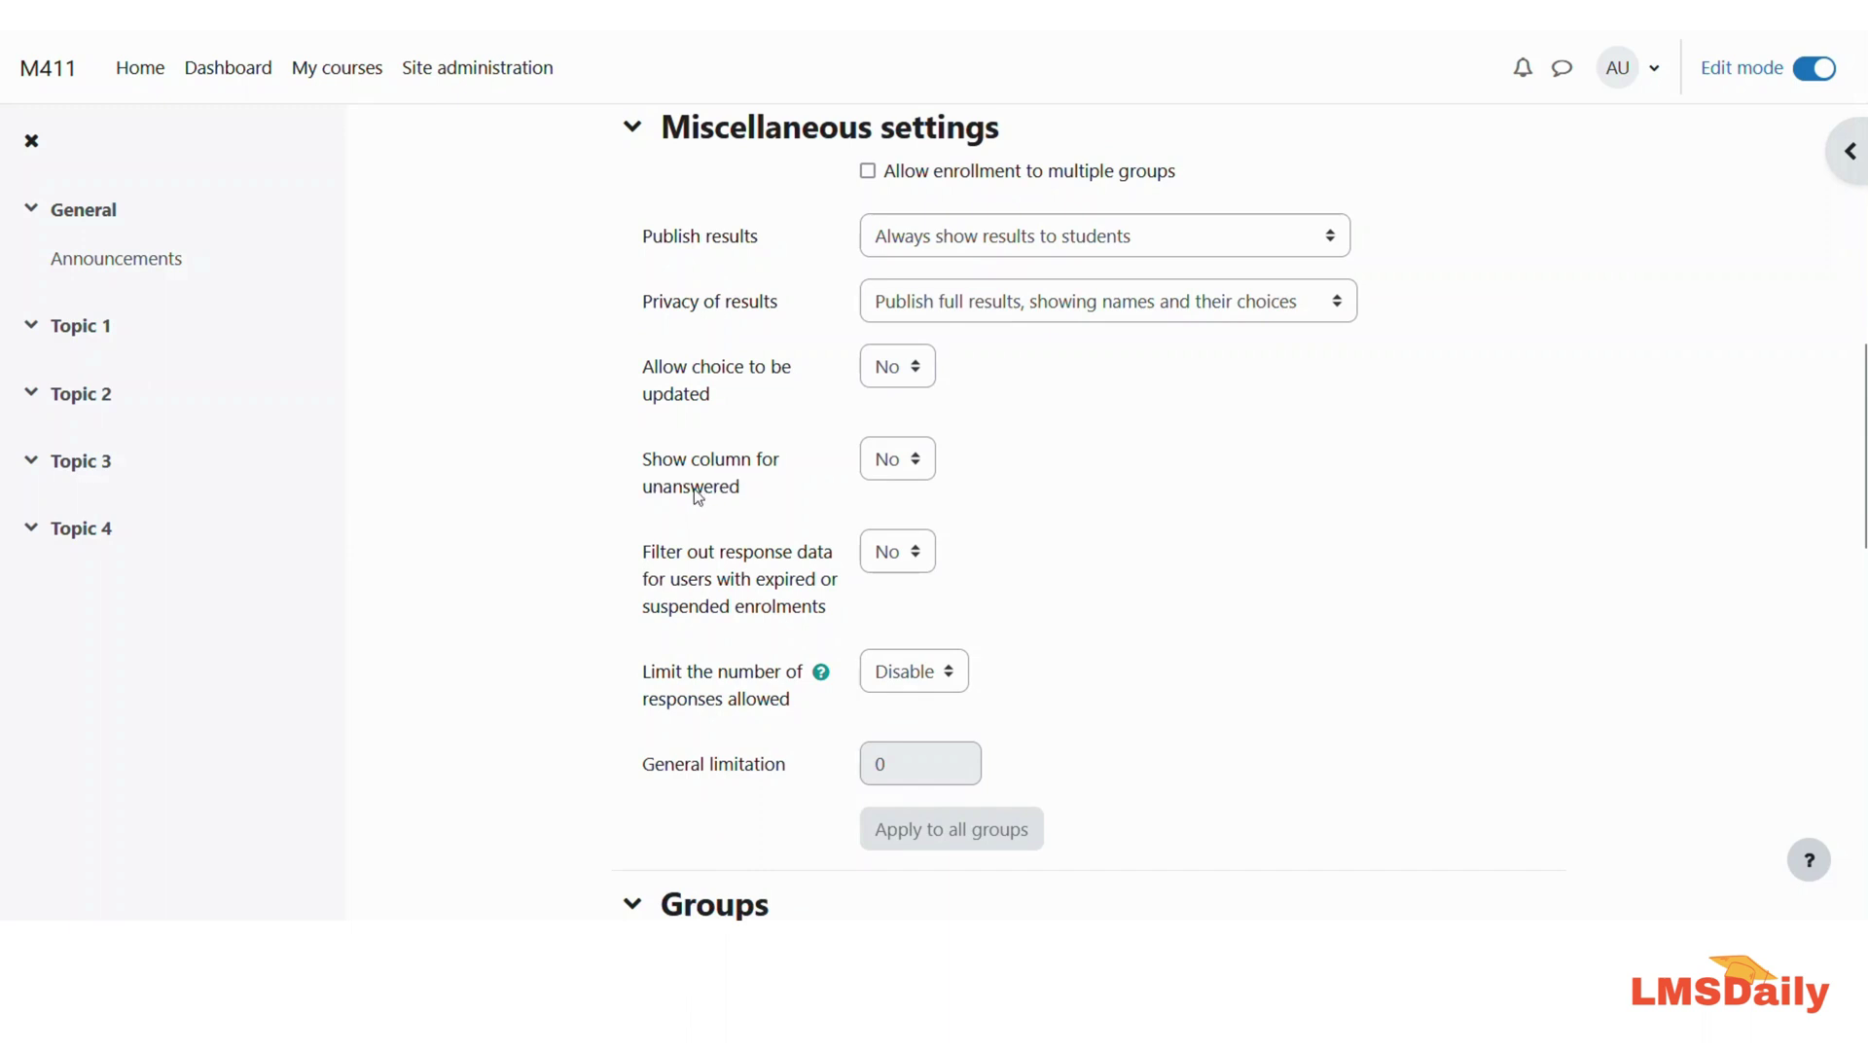
click(907, 469)
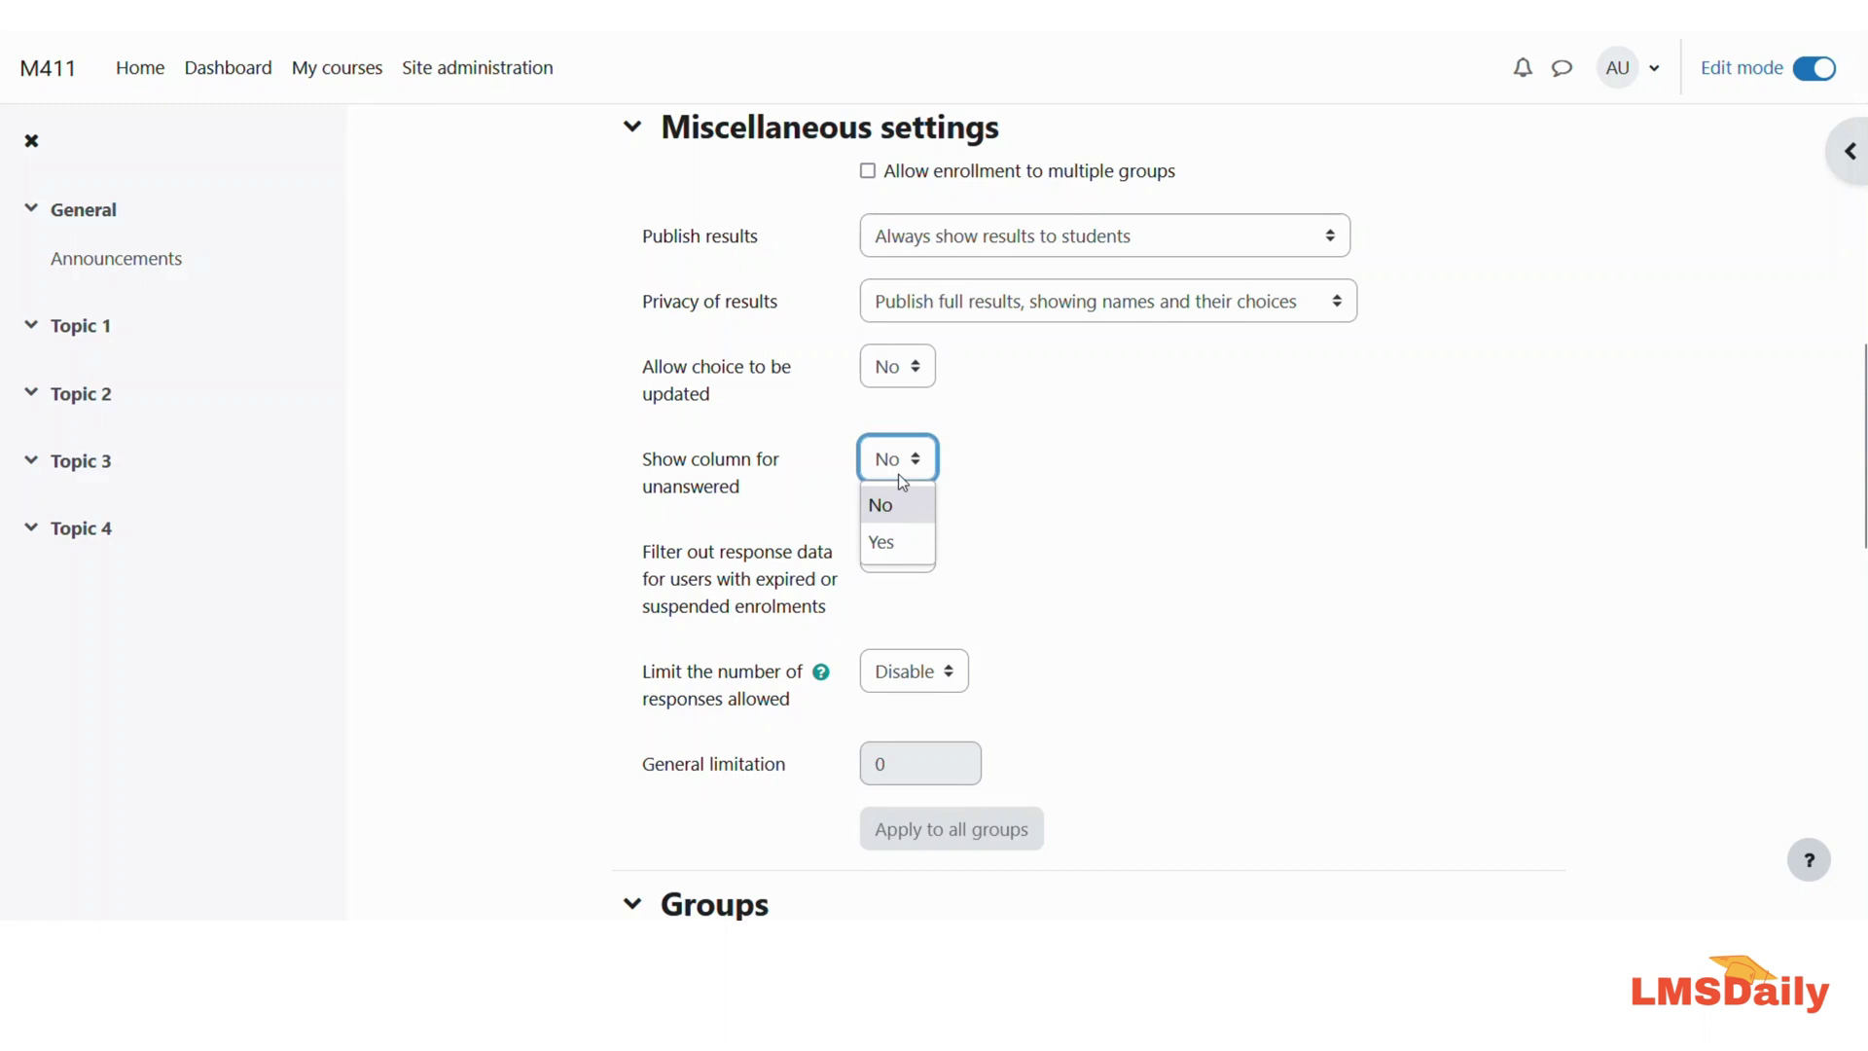
click(990, 486)
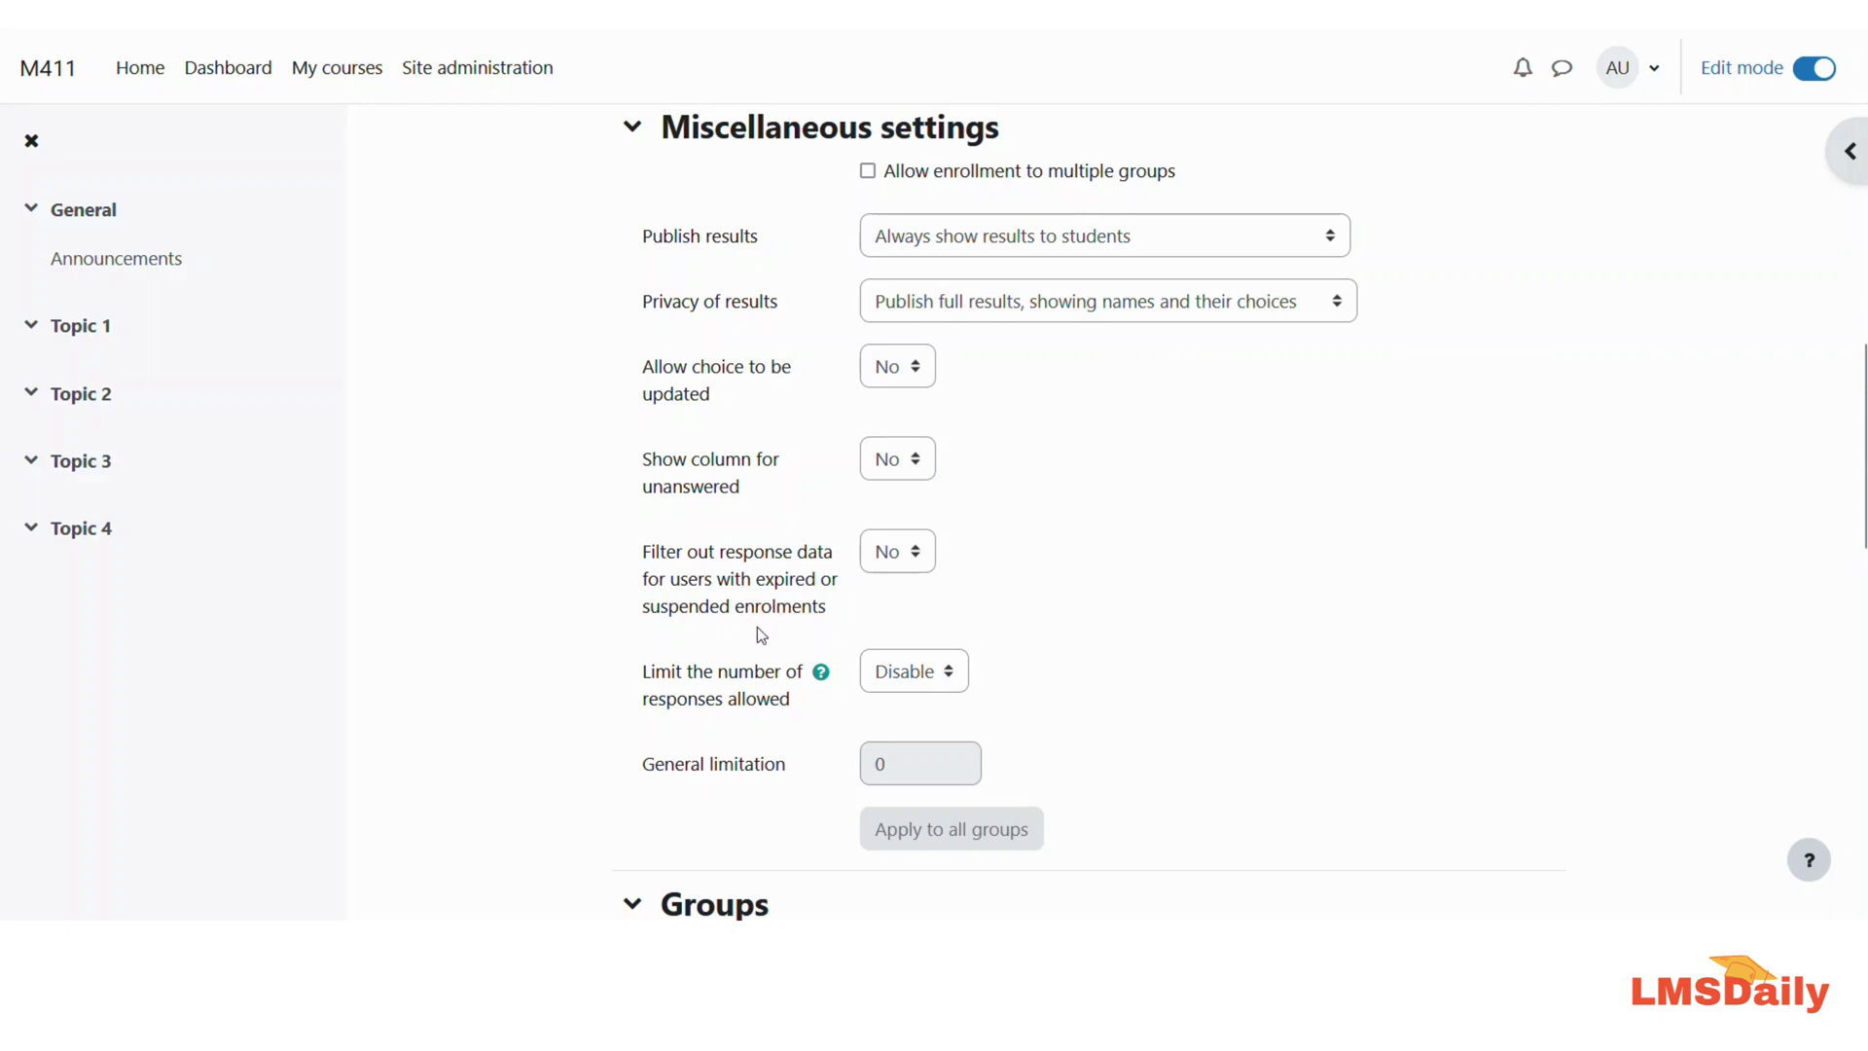
click(888, 565)
click(890, 633)
Enable response limits with a general limitation of 1 applied to all groups.
click(891, 683)
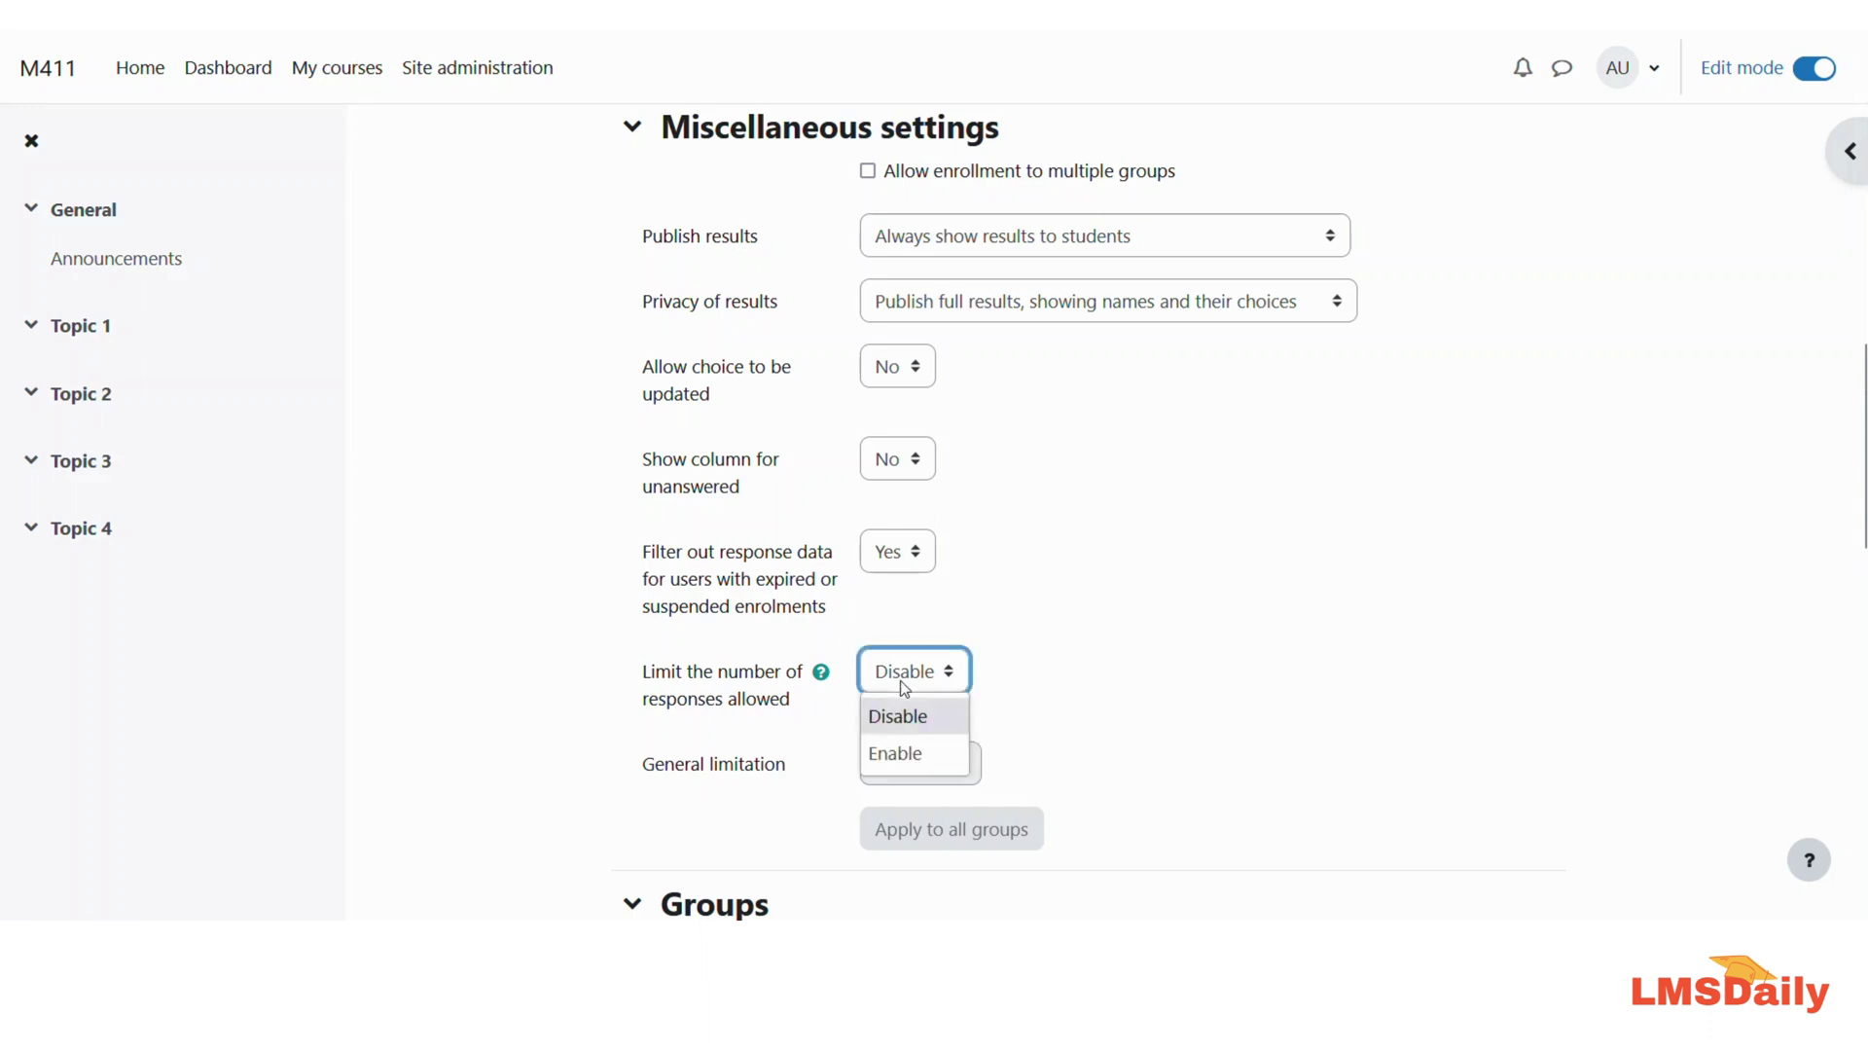
click(902, 750)
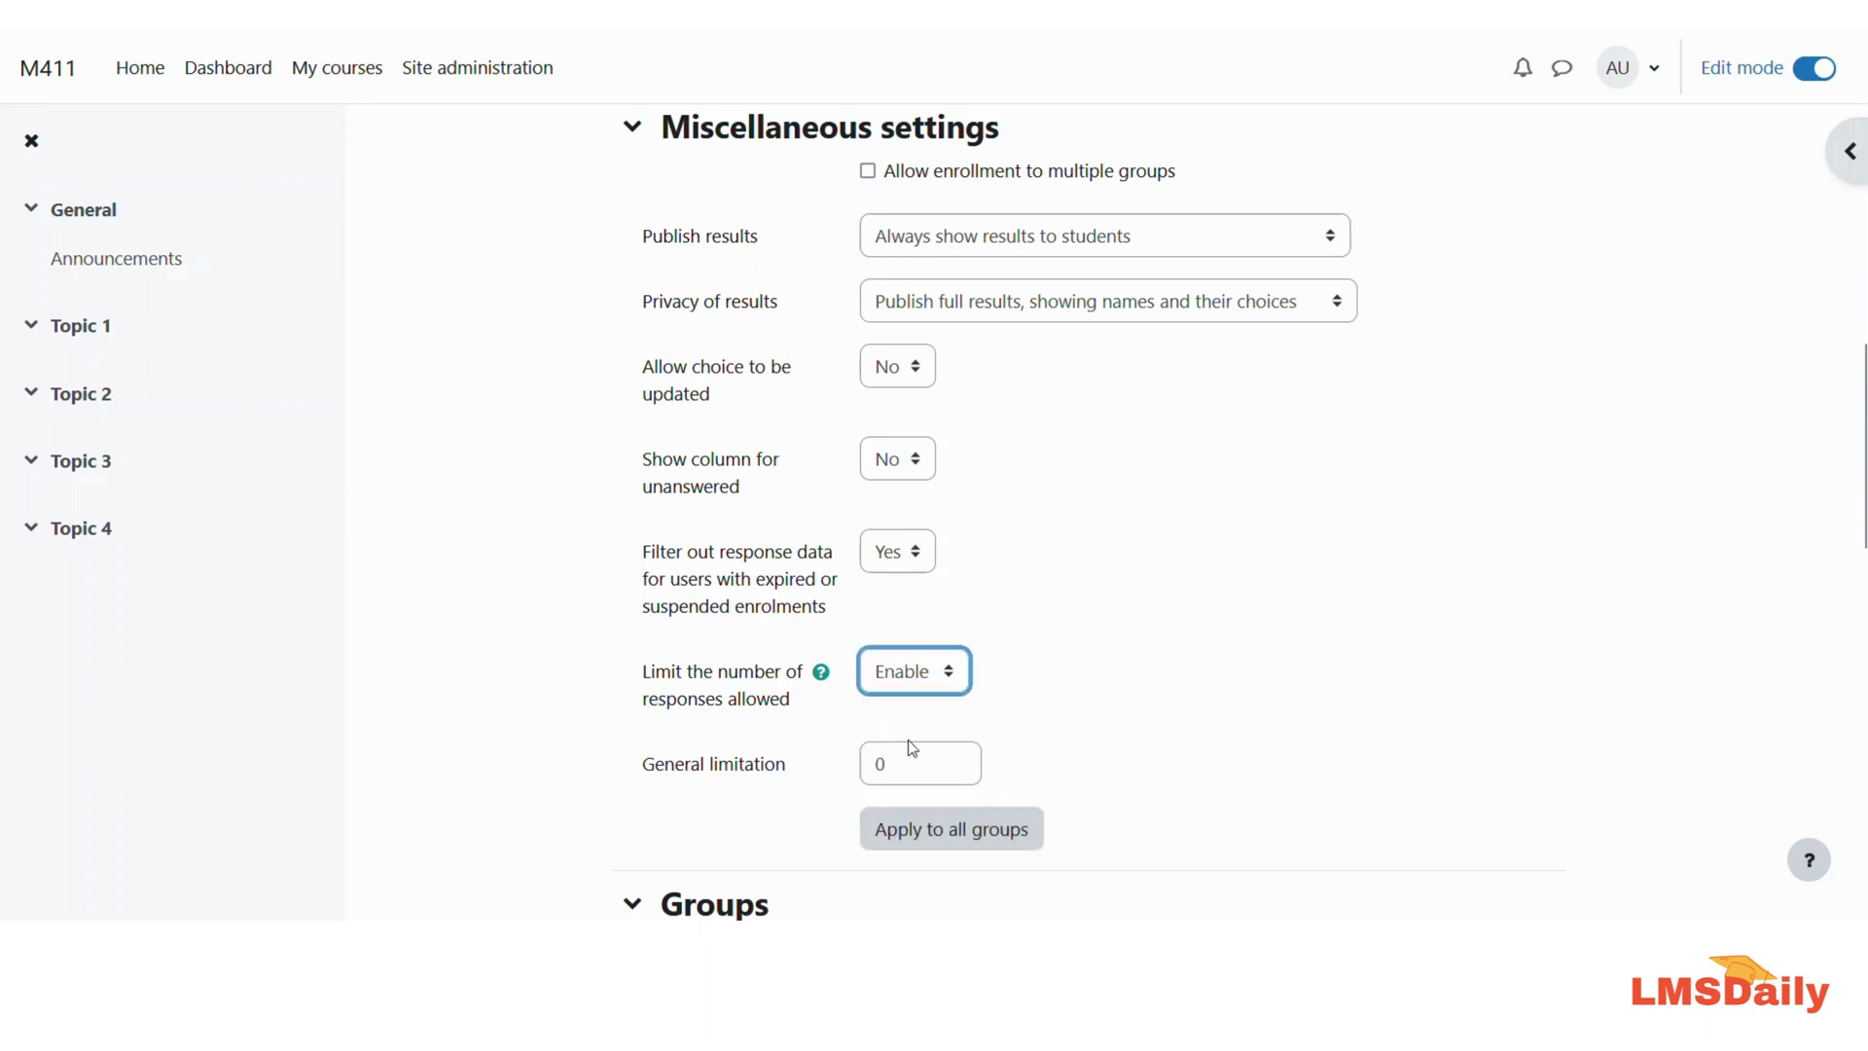
double_click(907, 766)
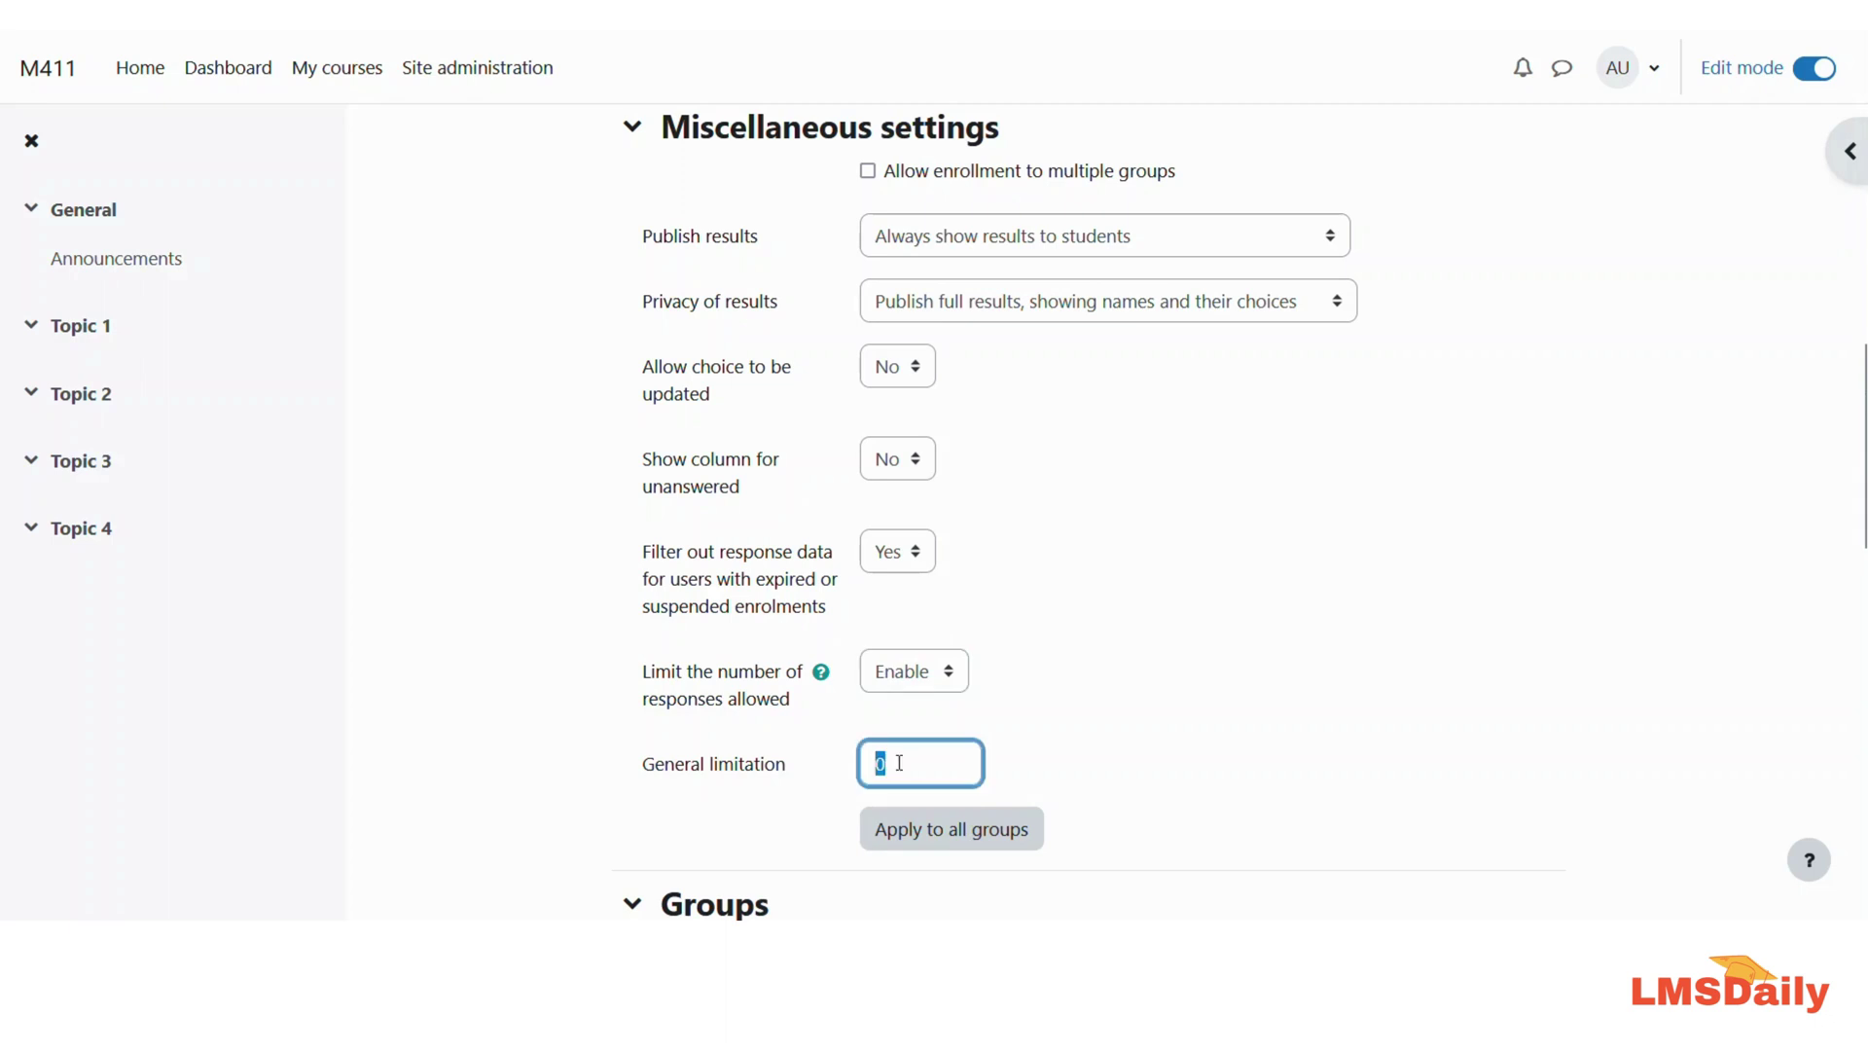
scroll(834, 737, down, 2)
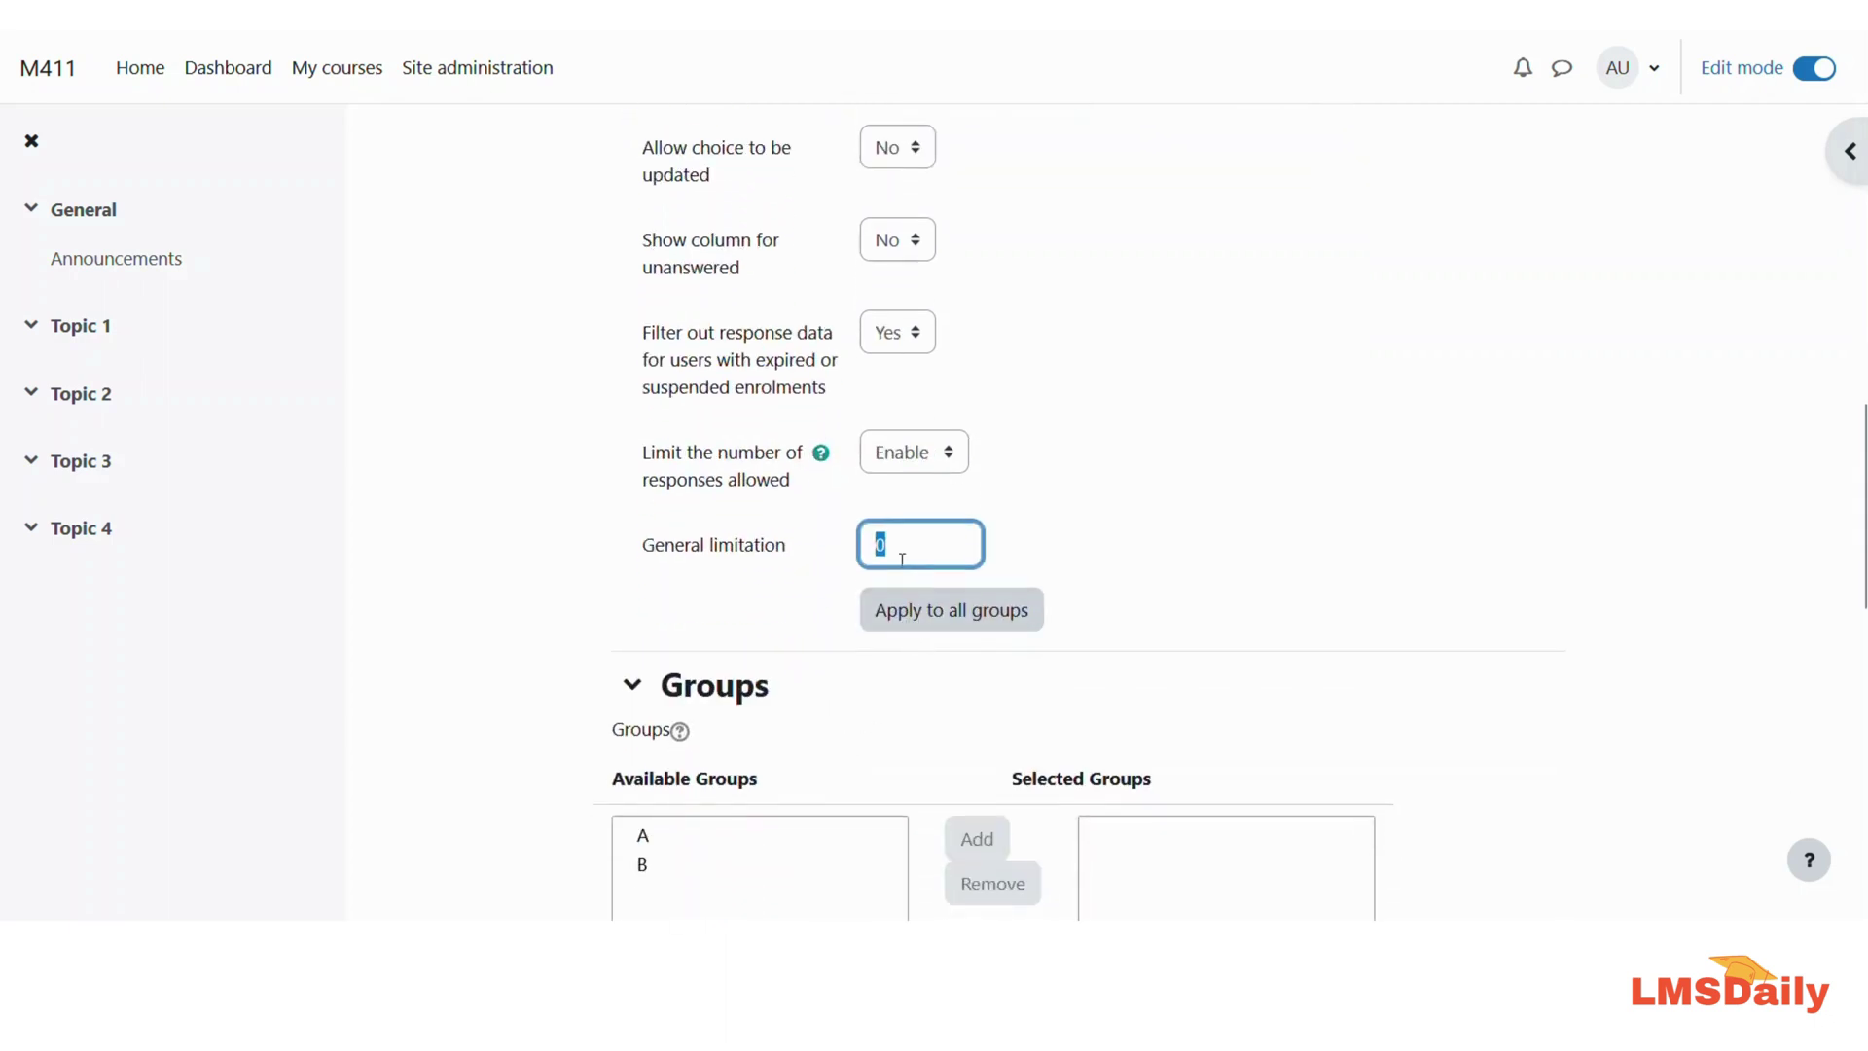
text(1)
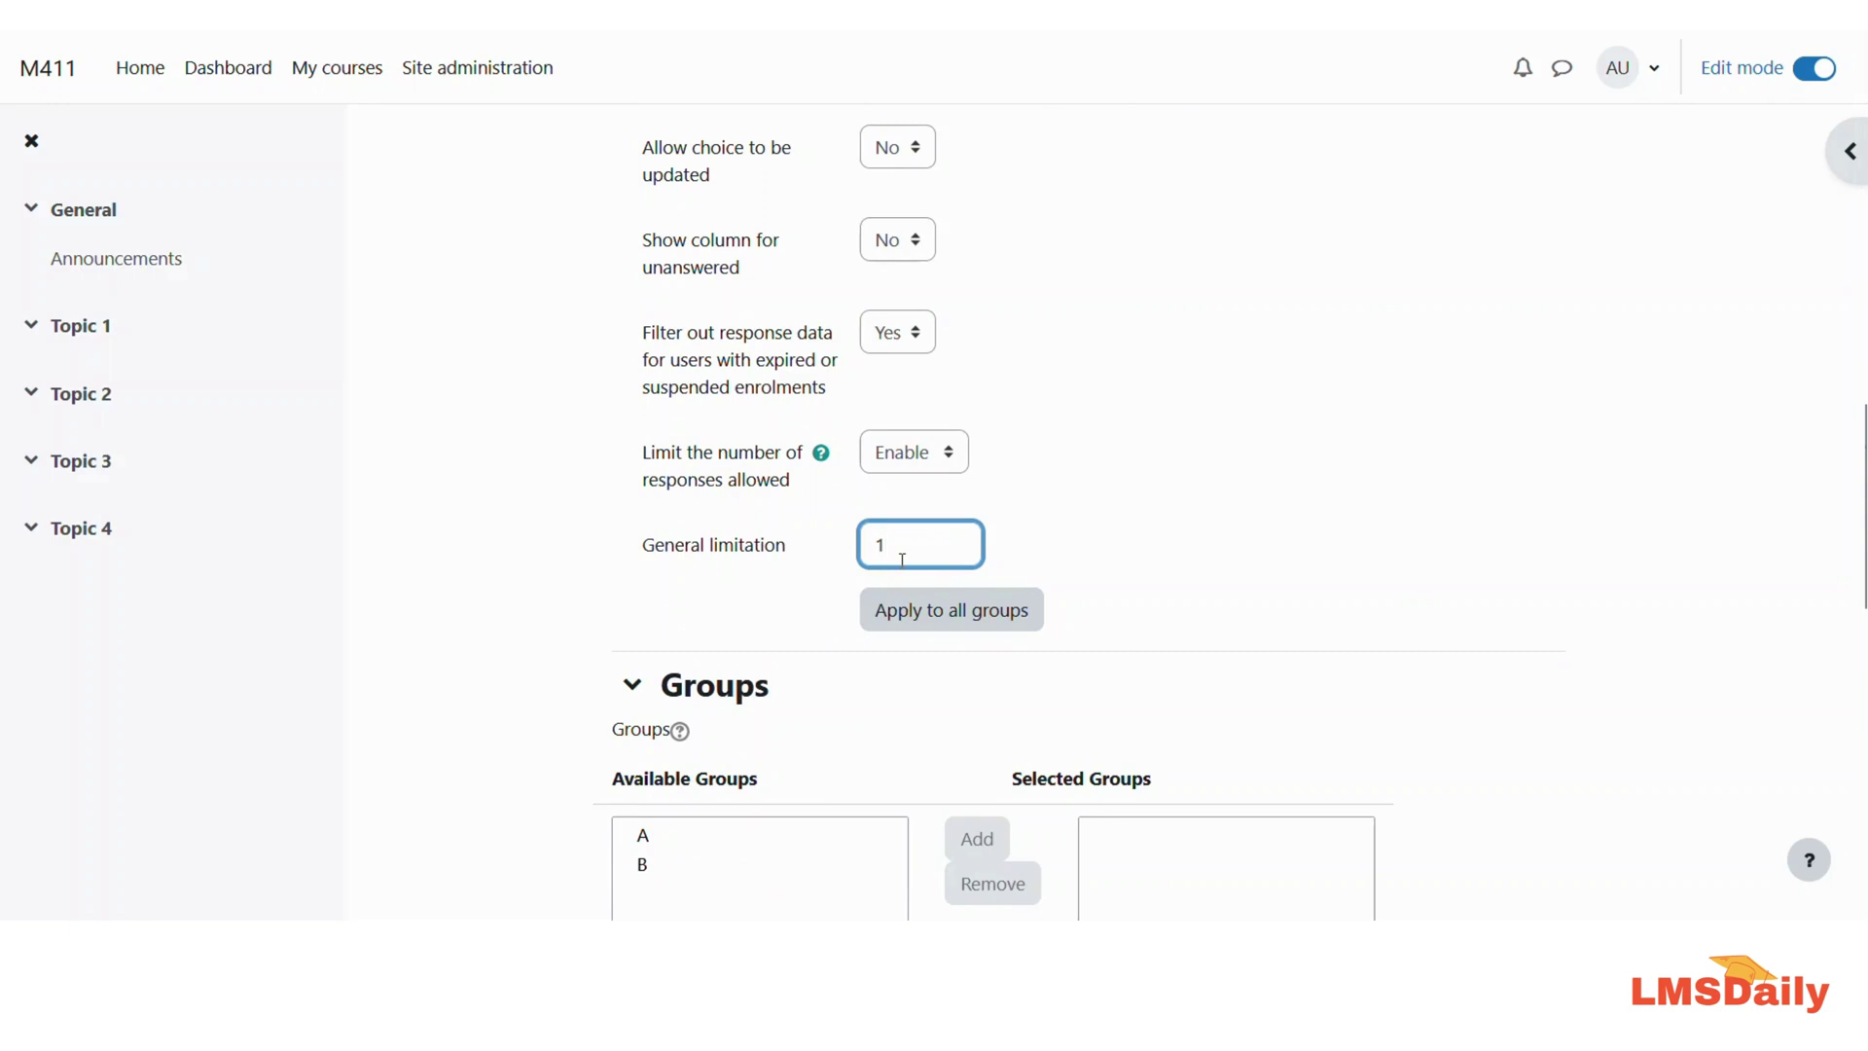
click(919, 619)
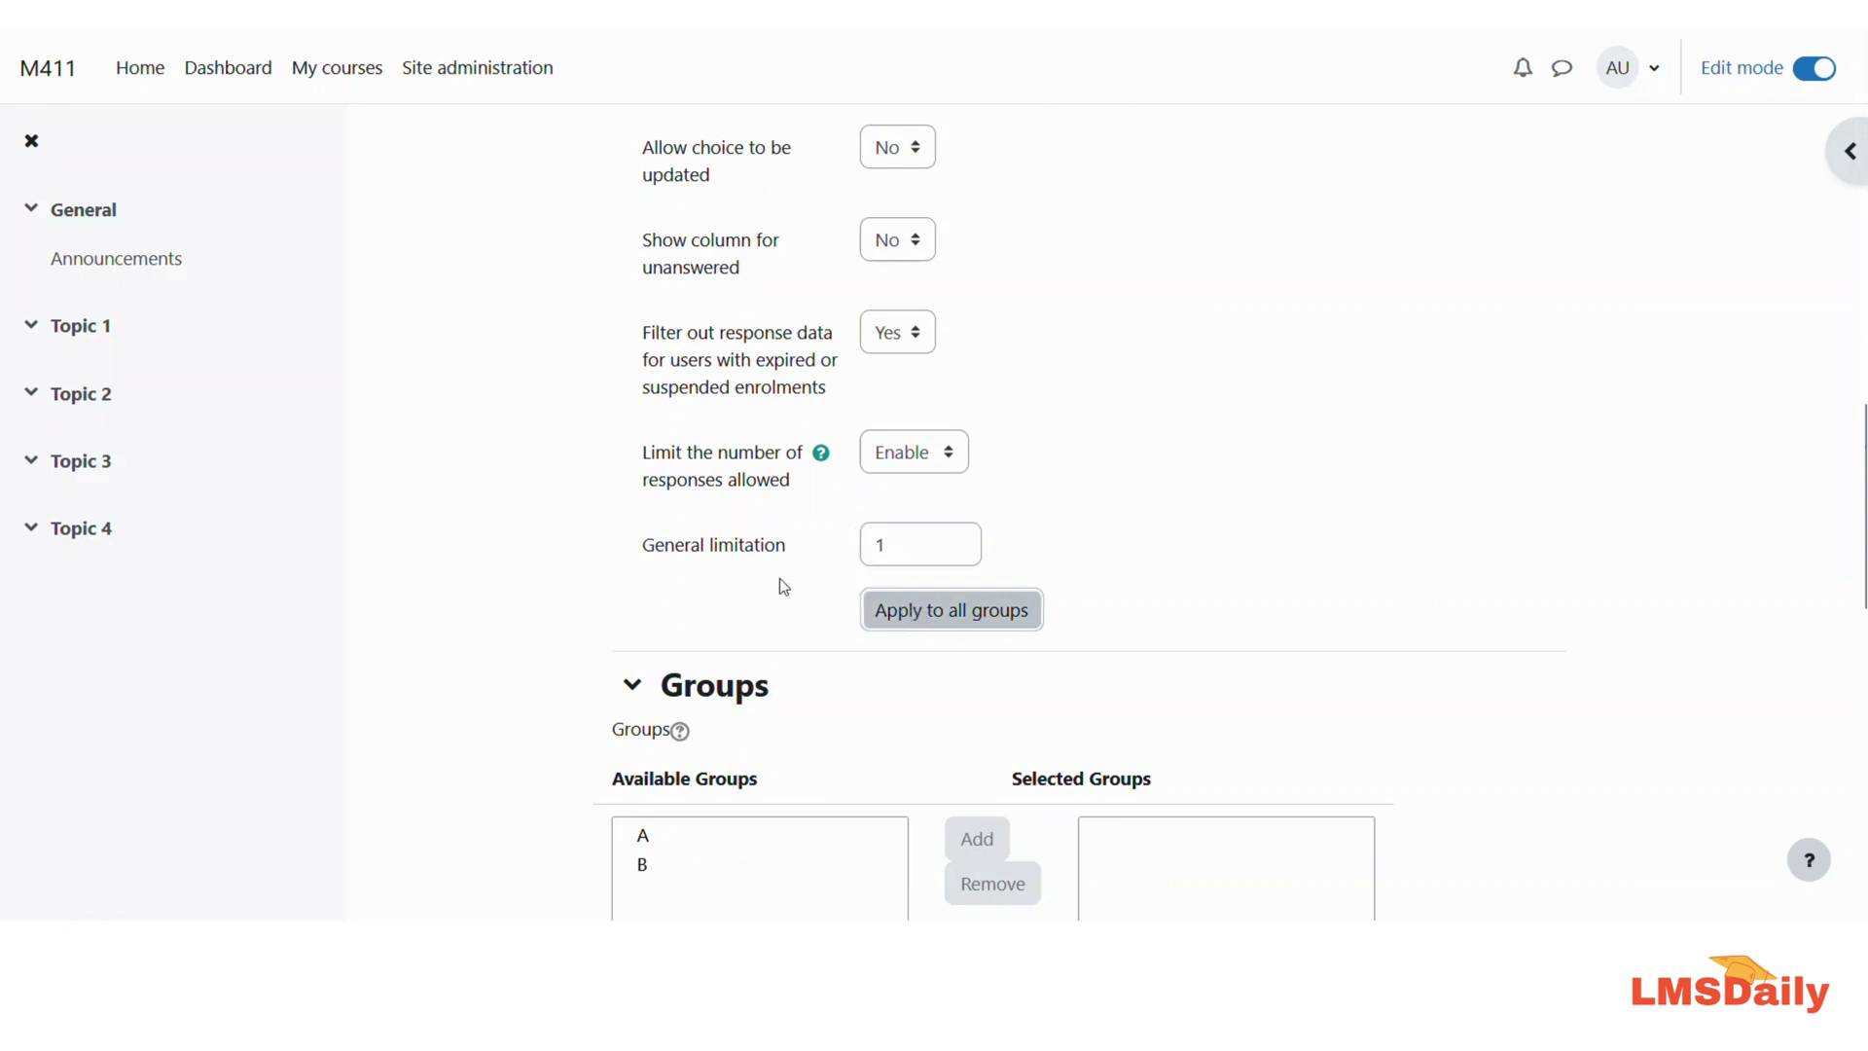
Add groups A and B from Available Groups to the offered groups, each limited to 1.
scroll(779, 580, down, 2)
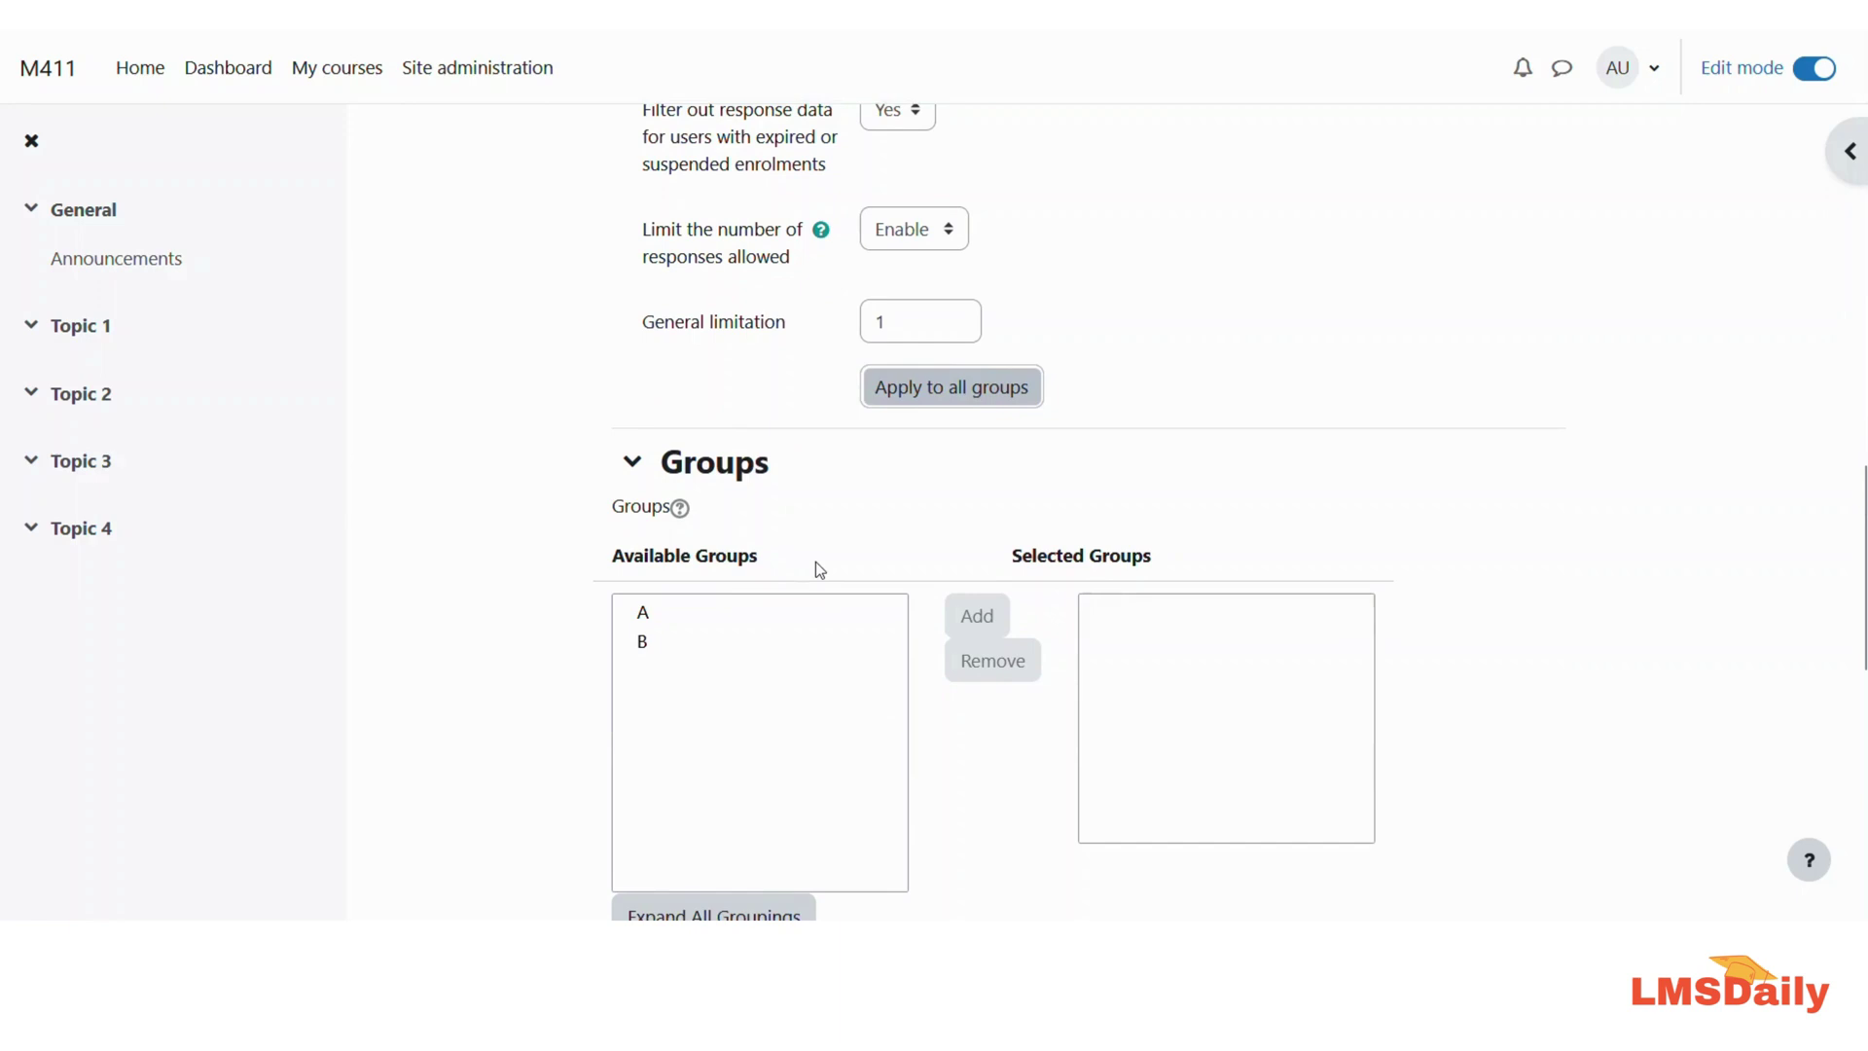
scroll(815, 563, down, 2)
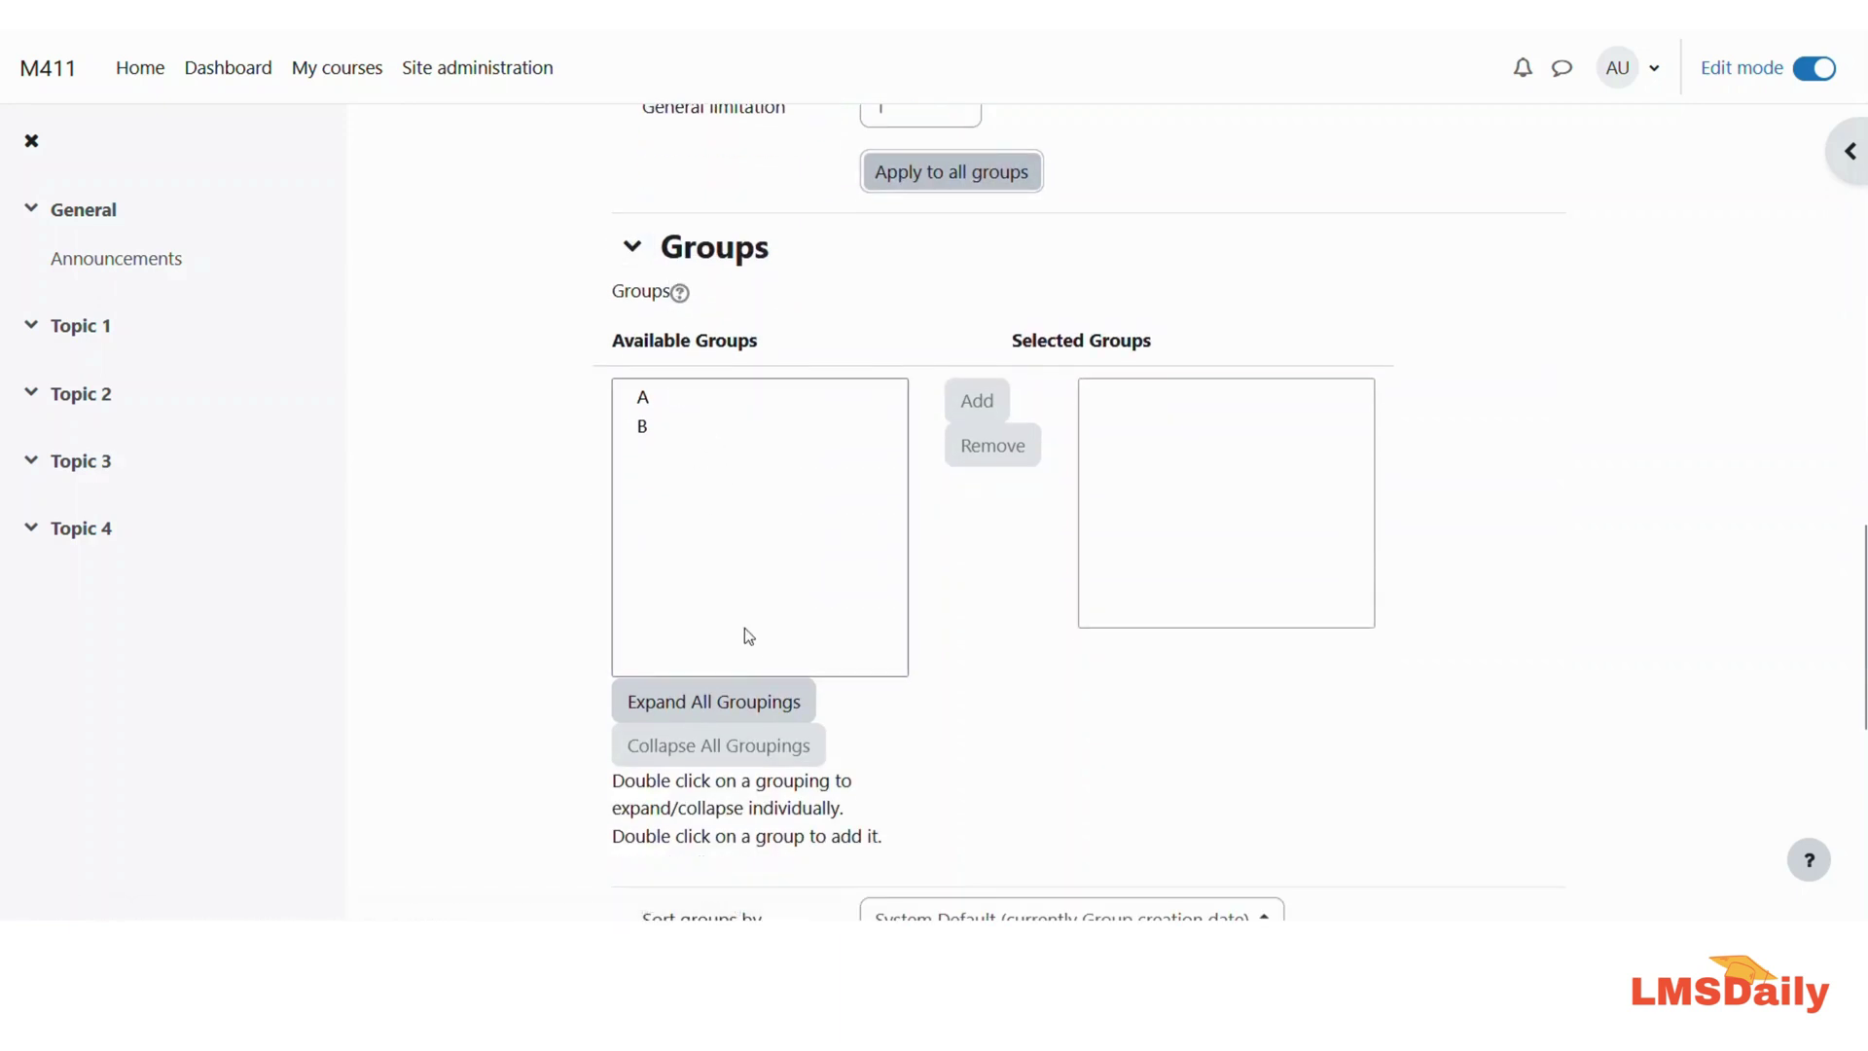
scroll(751, 640, down, 4)
scroll(751, 641, up, 4)
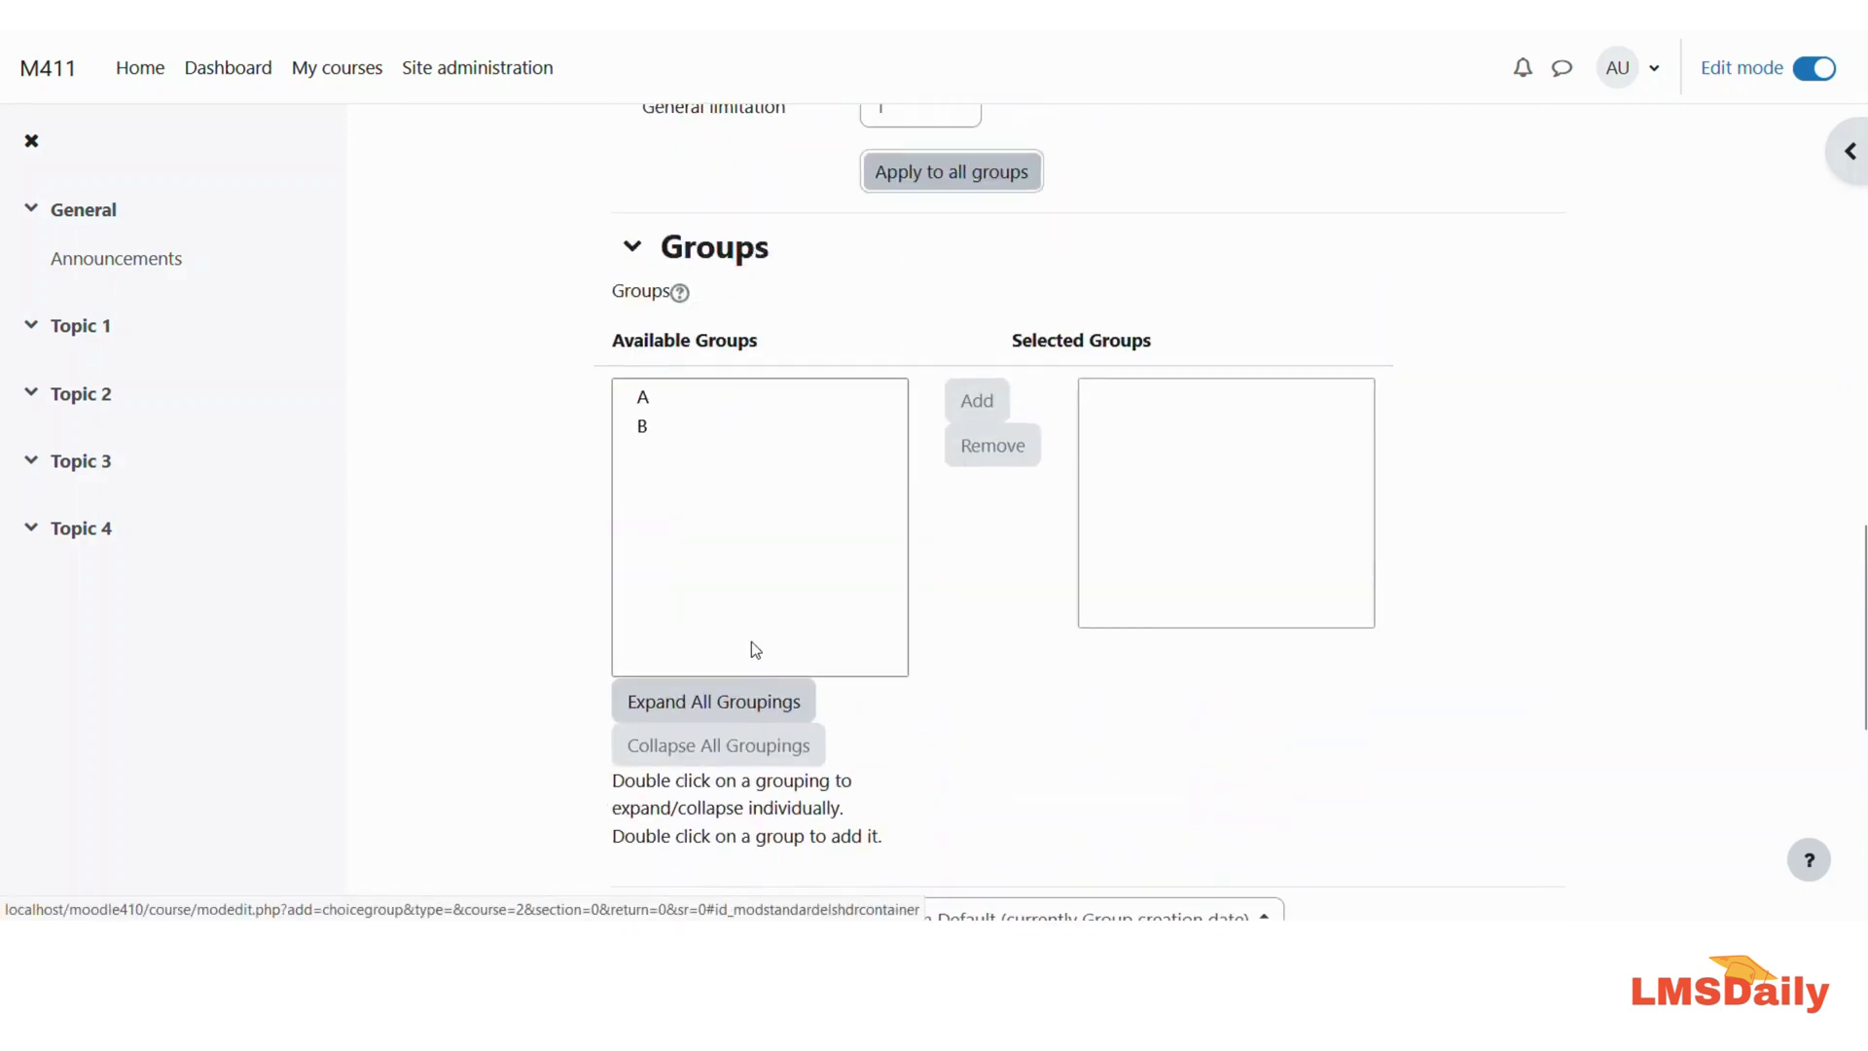
click(652, 399)
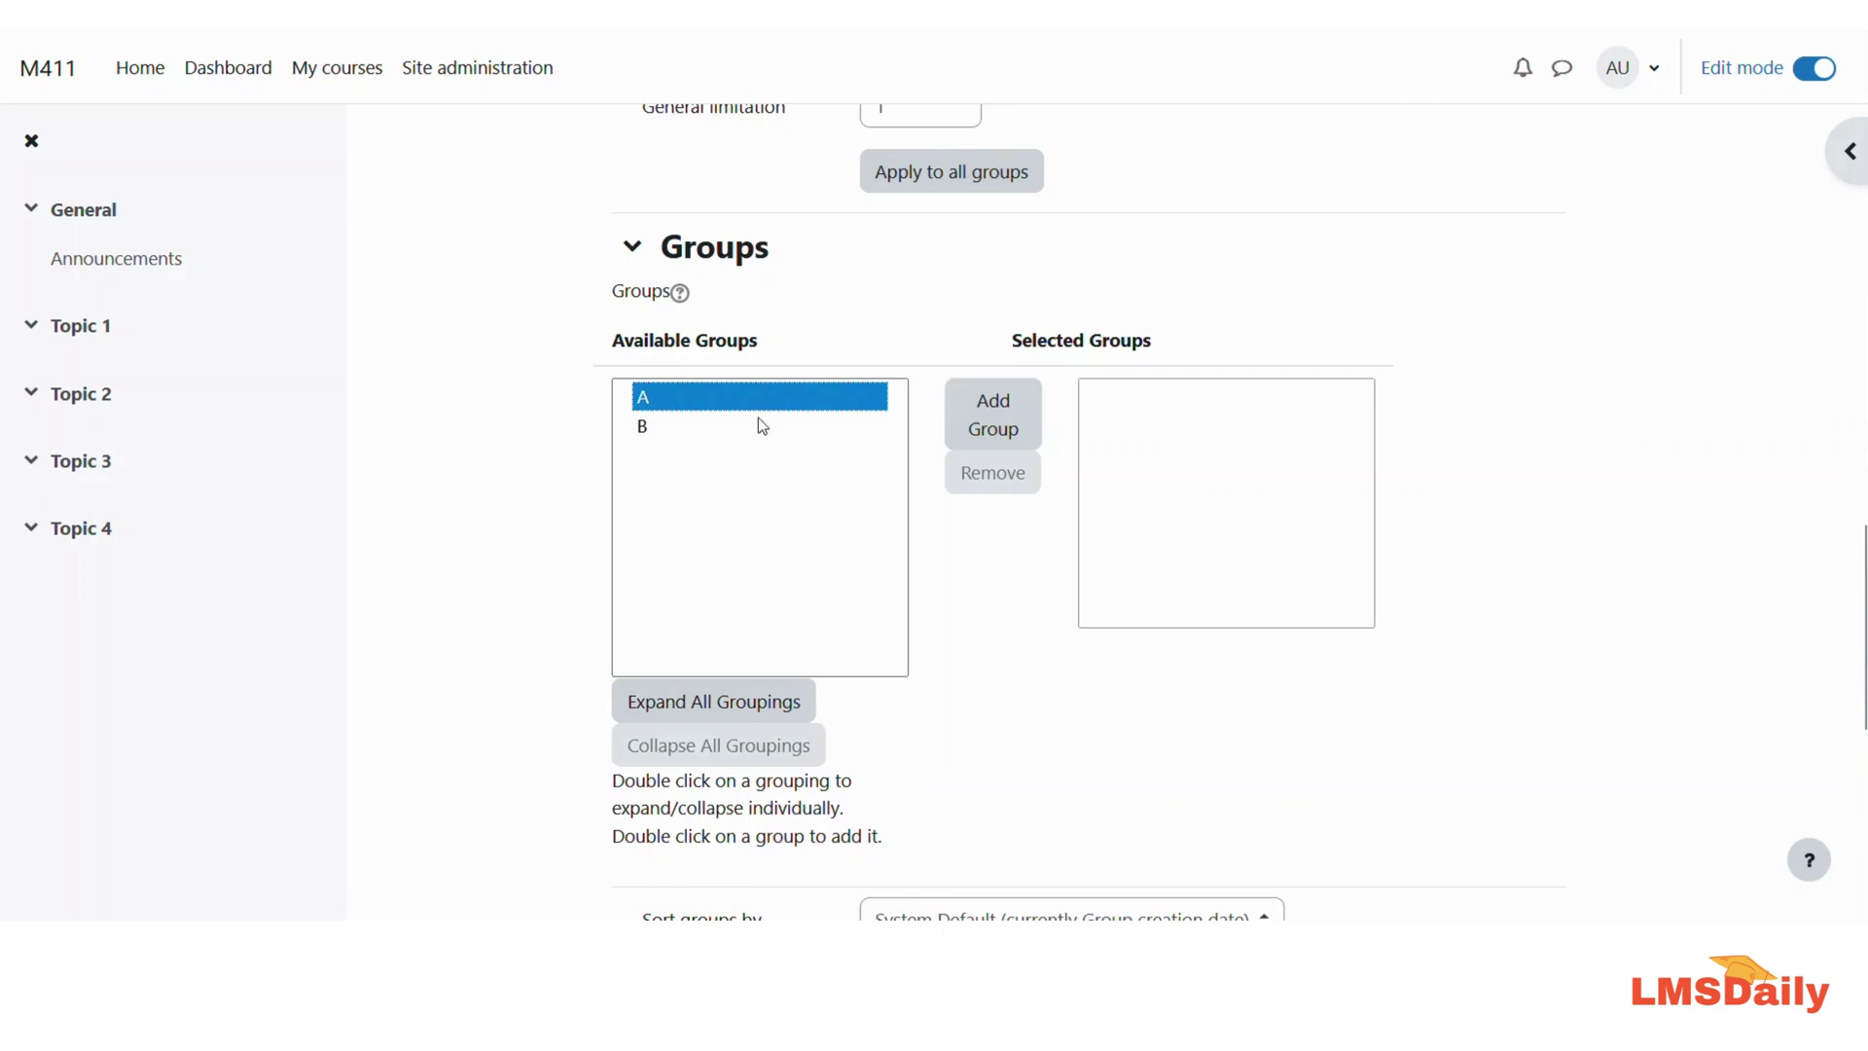
click(991, 423)
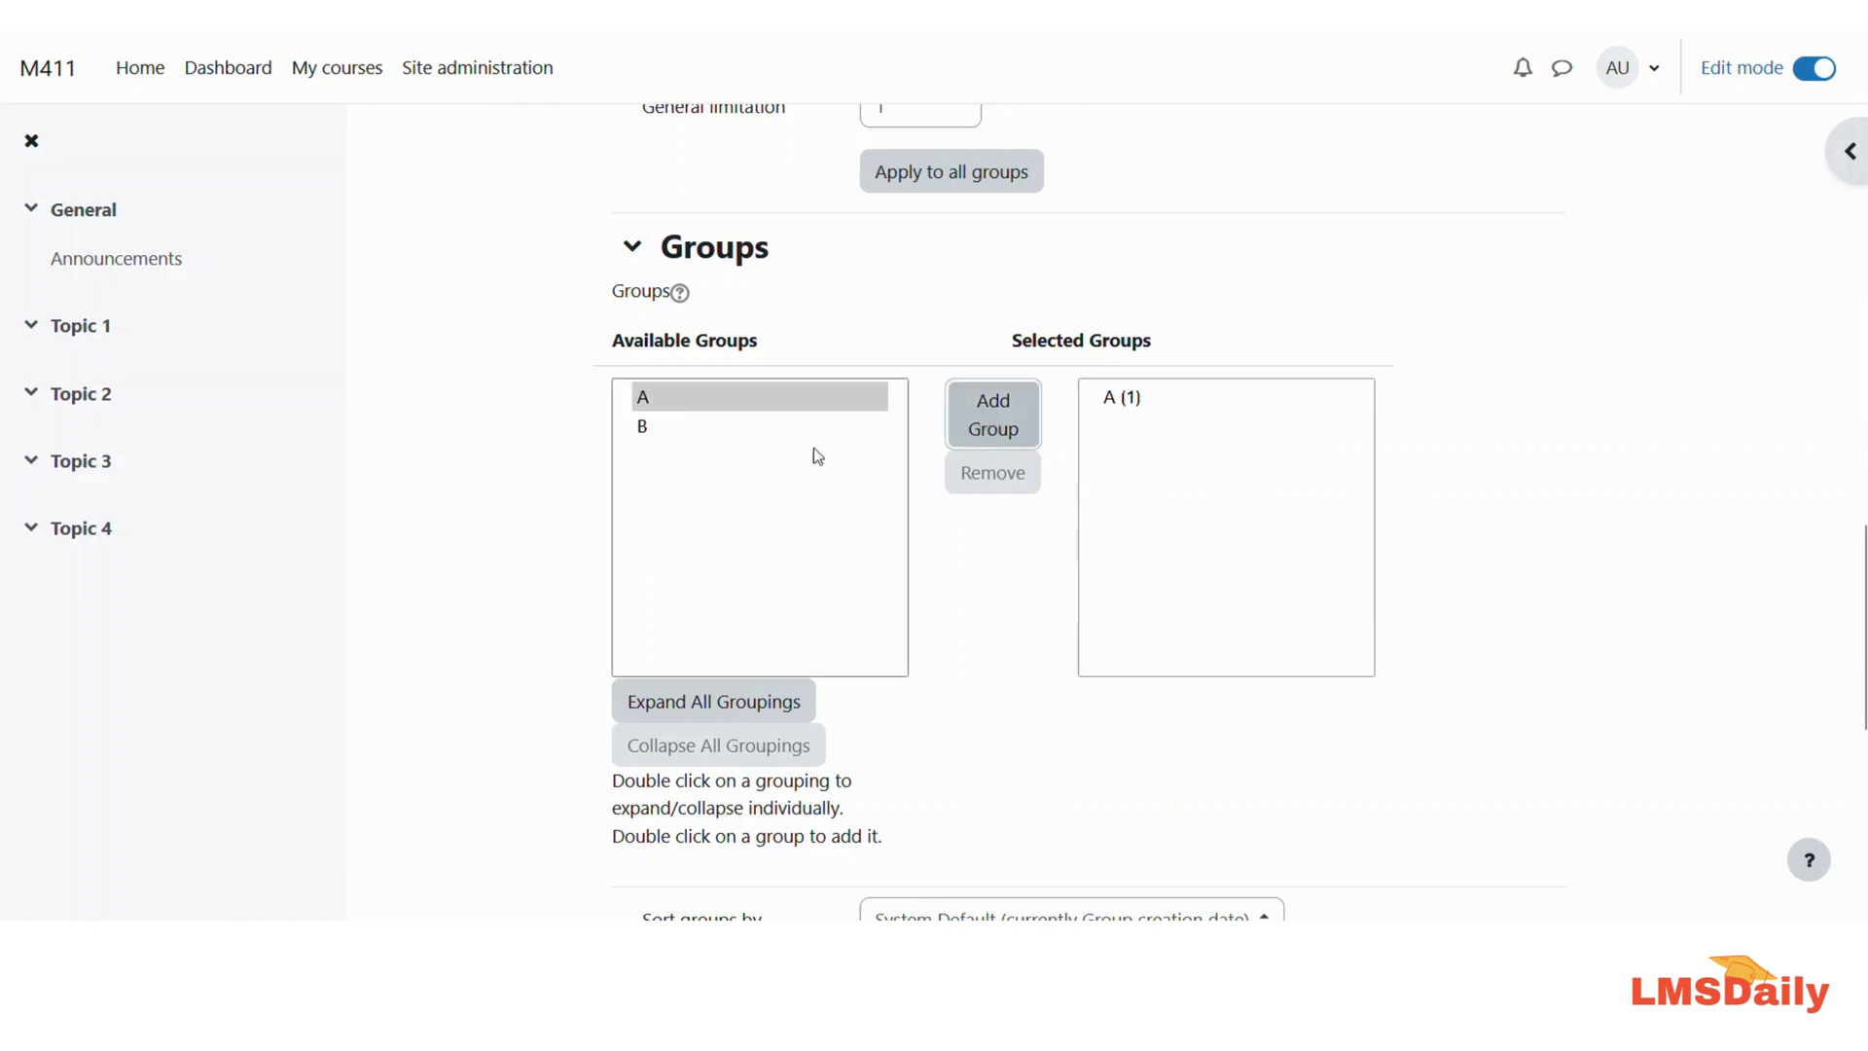
click(642, 426)
click(963, 426)
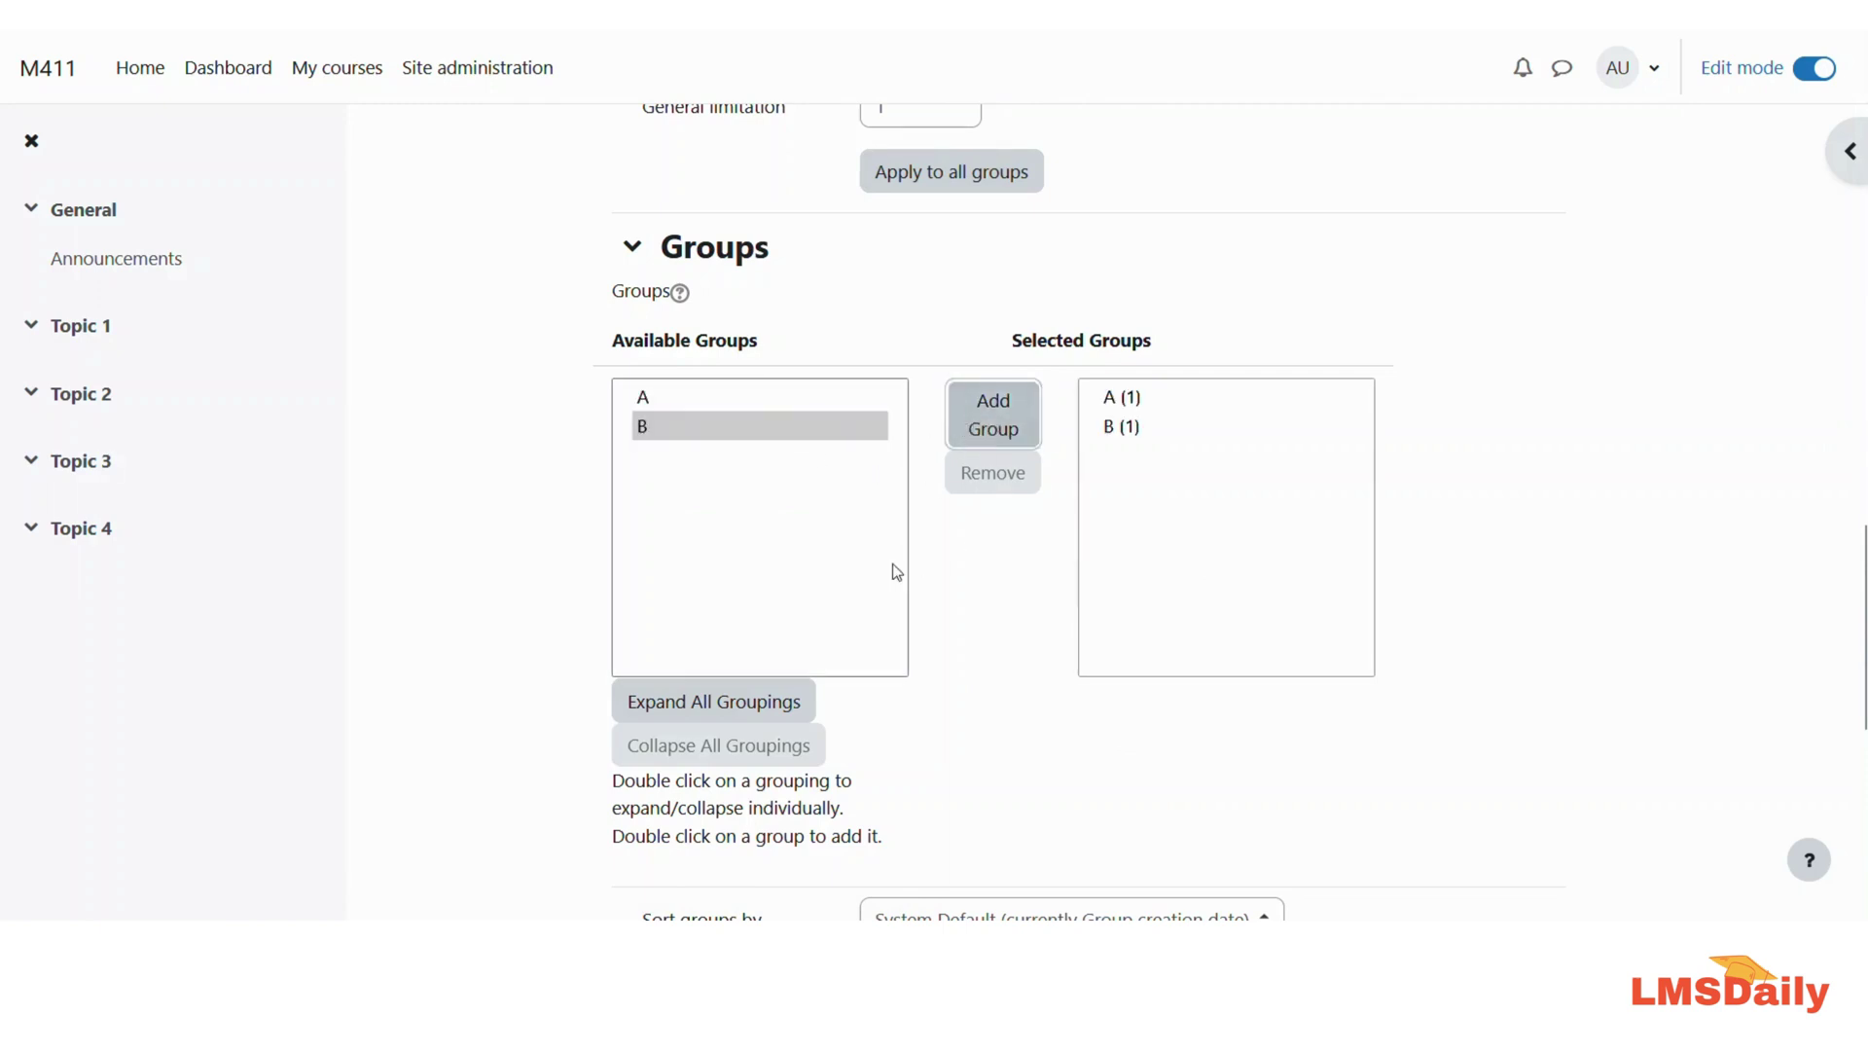
scroll(735, 589, down, 5)
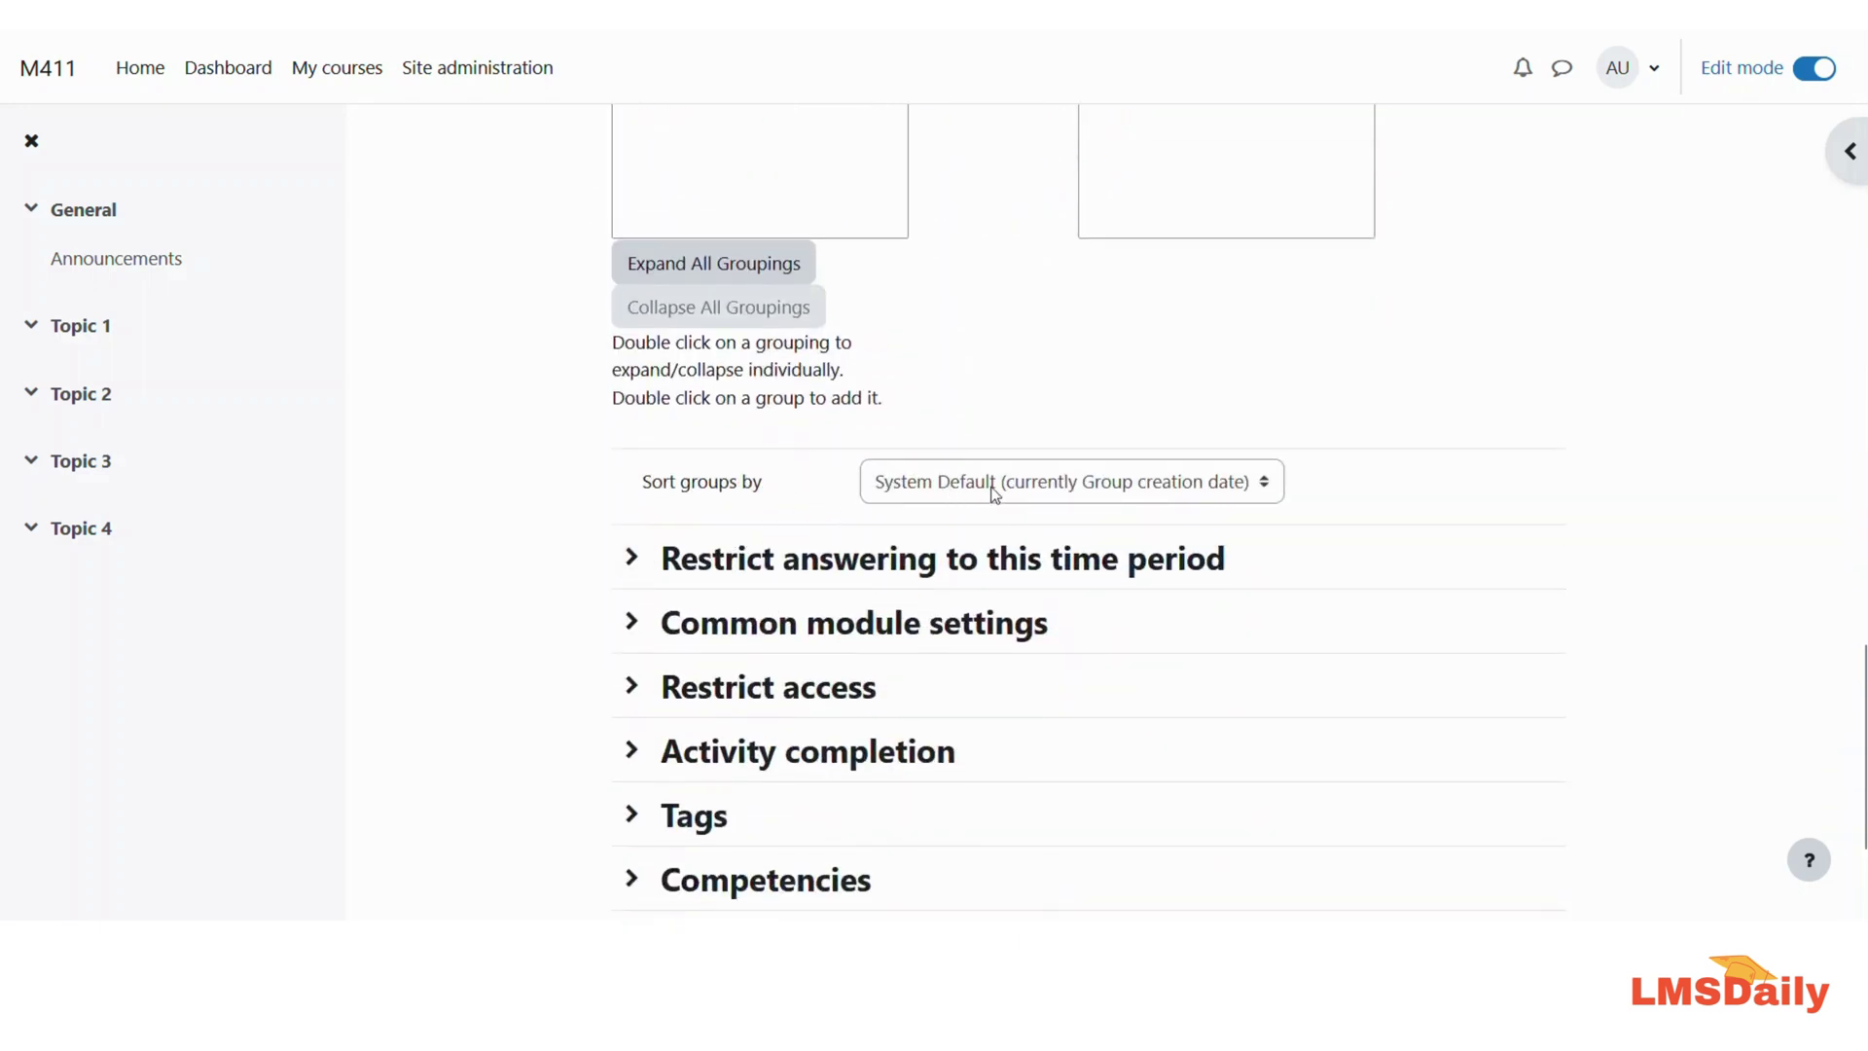
scroll(742, 644, down, 3)
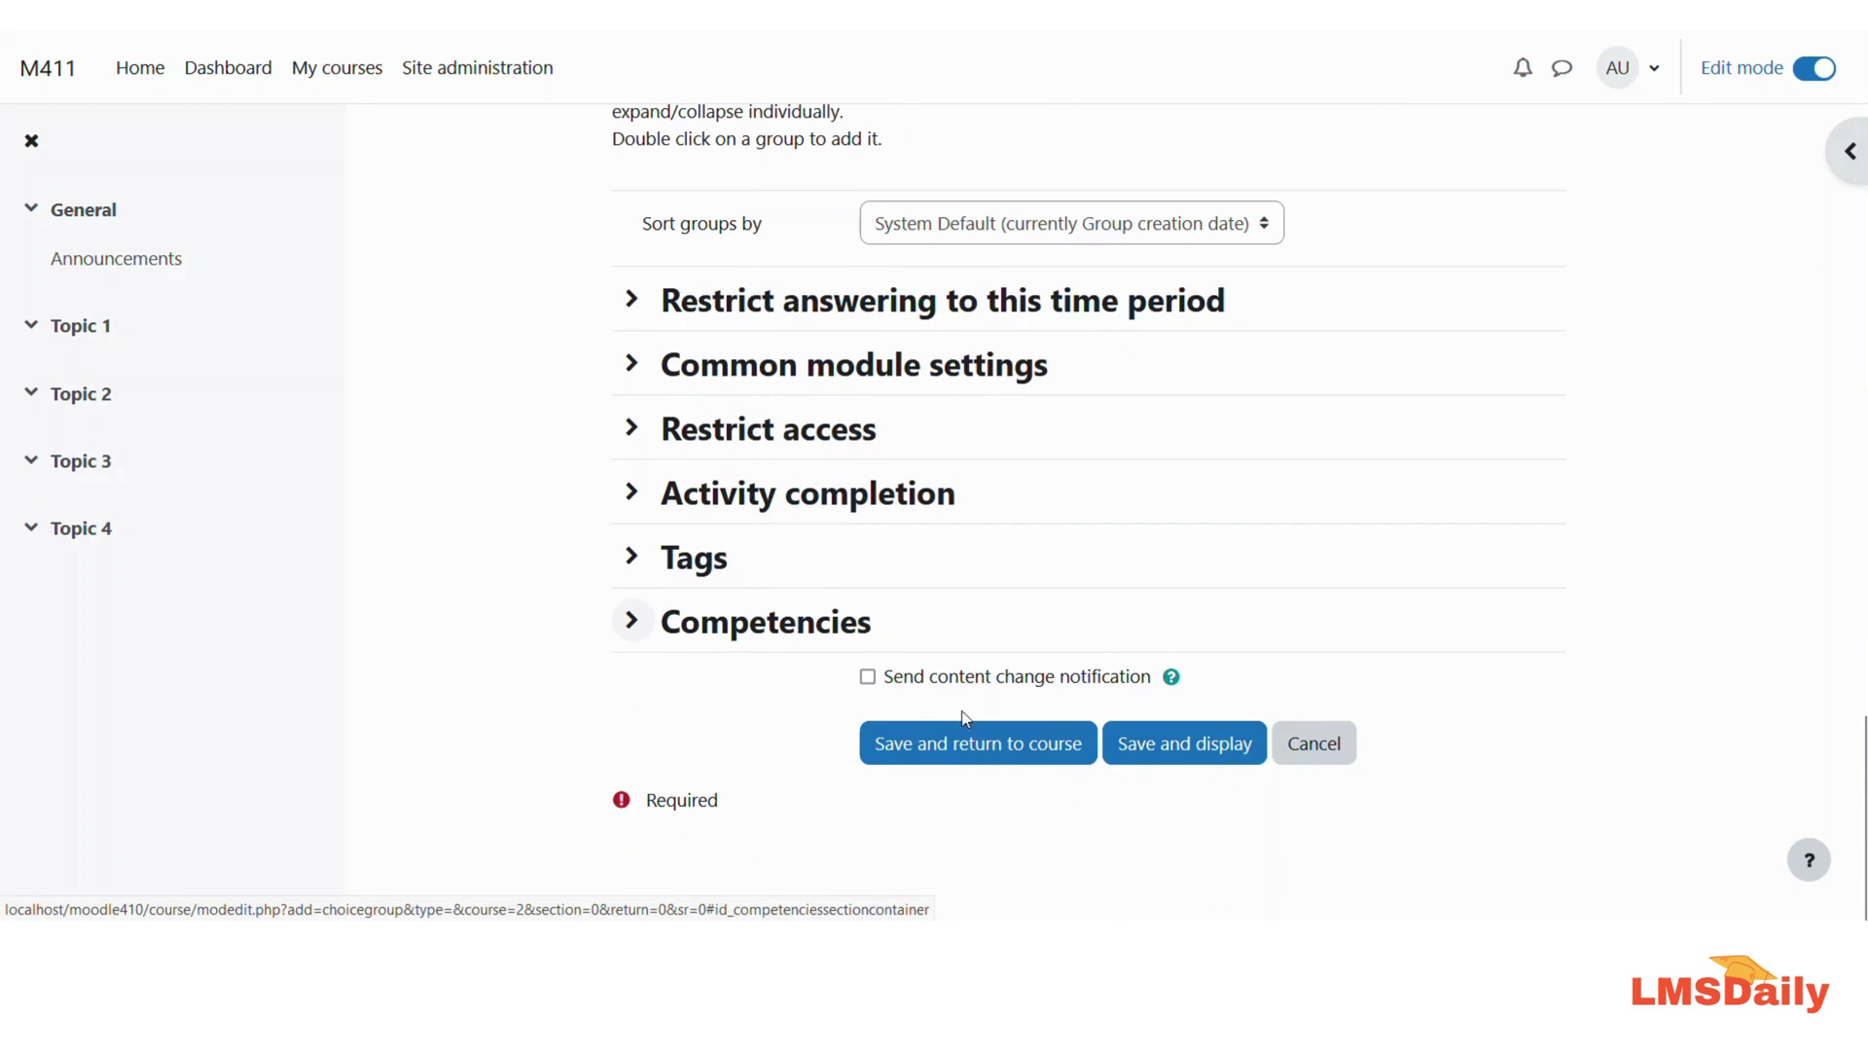
Save and display the activity, then choose group A and save the choice.
click(1125, 746)
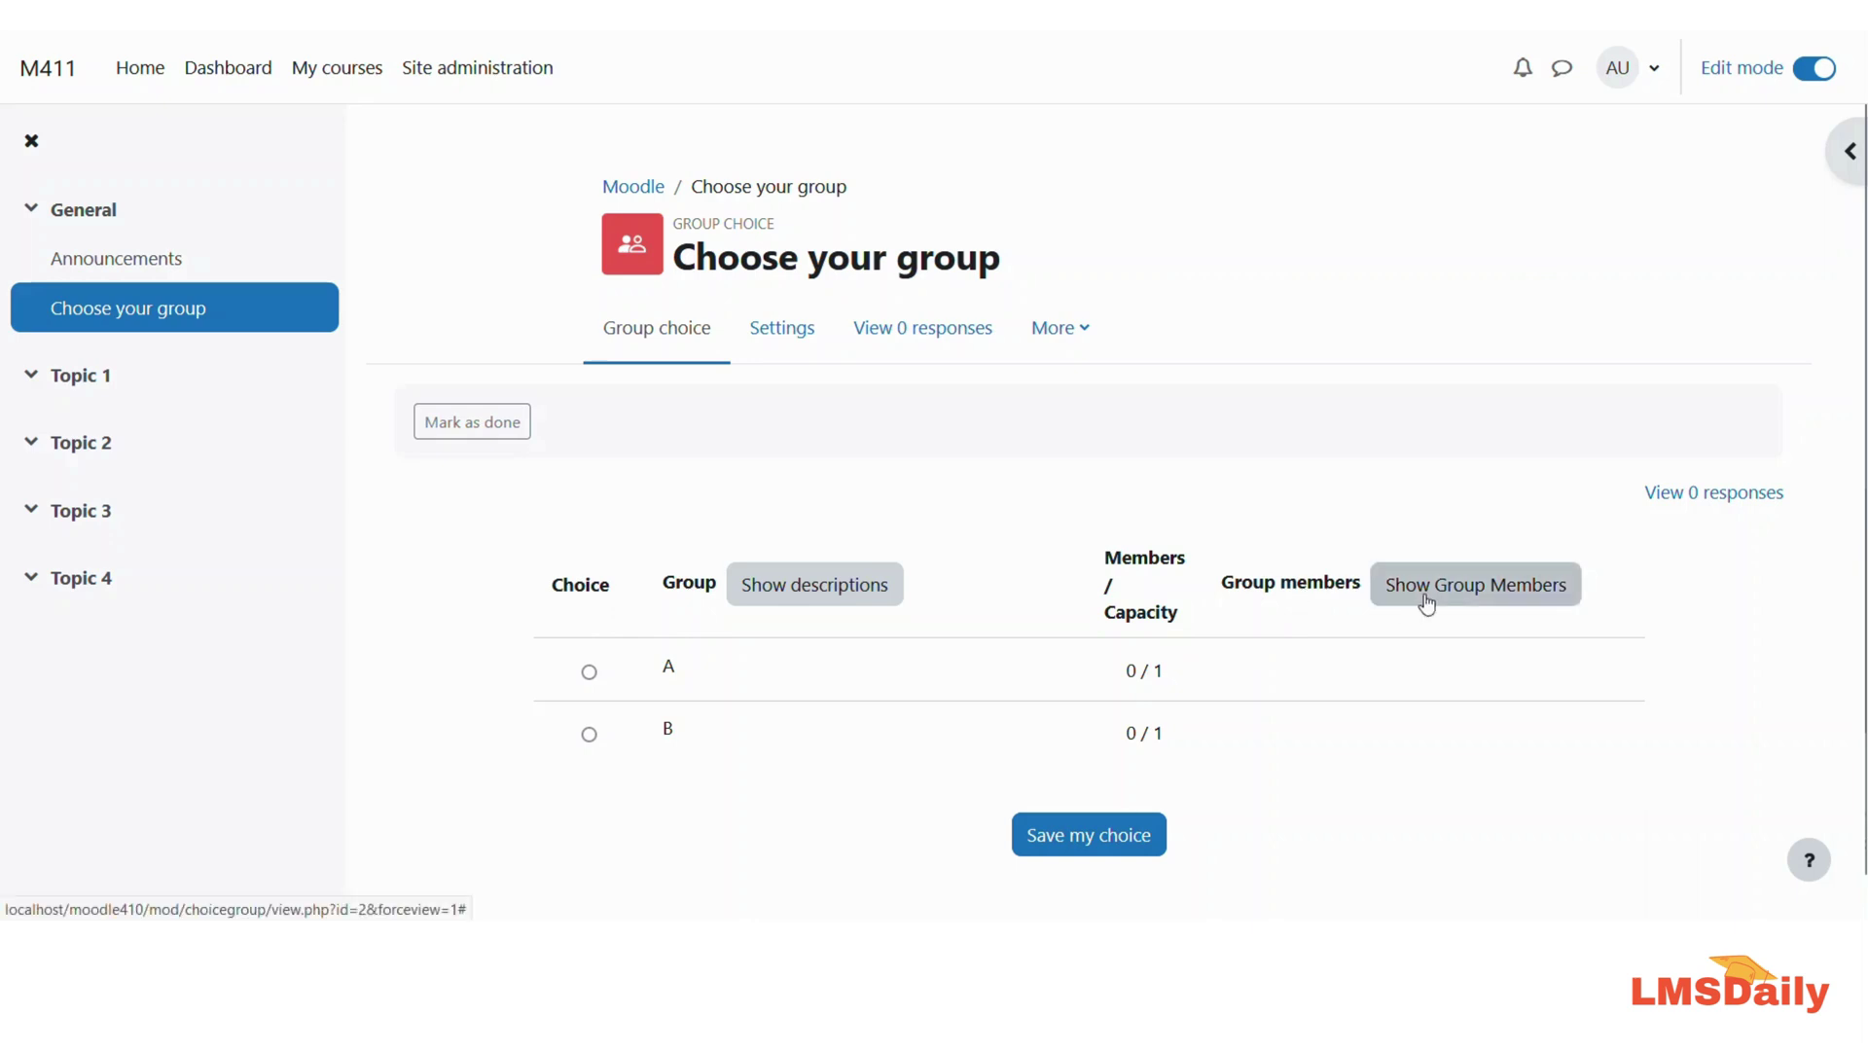
click(589, 671)
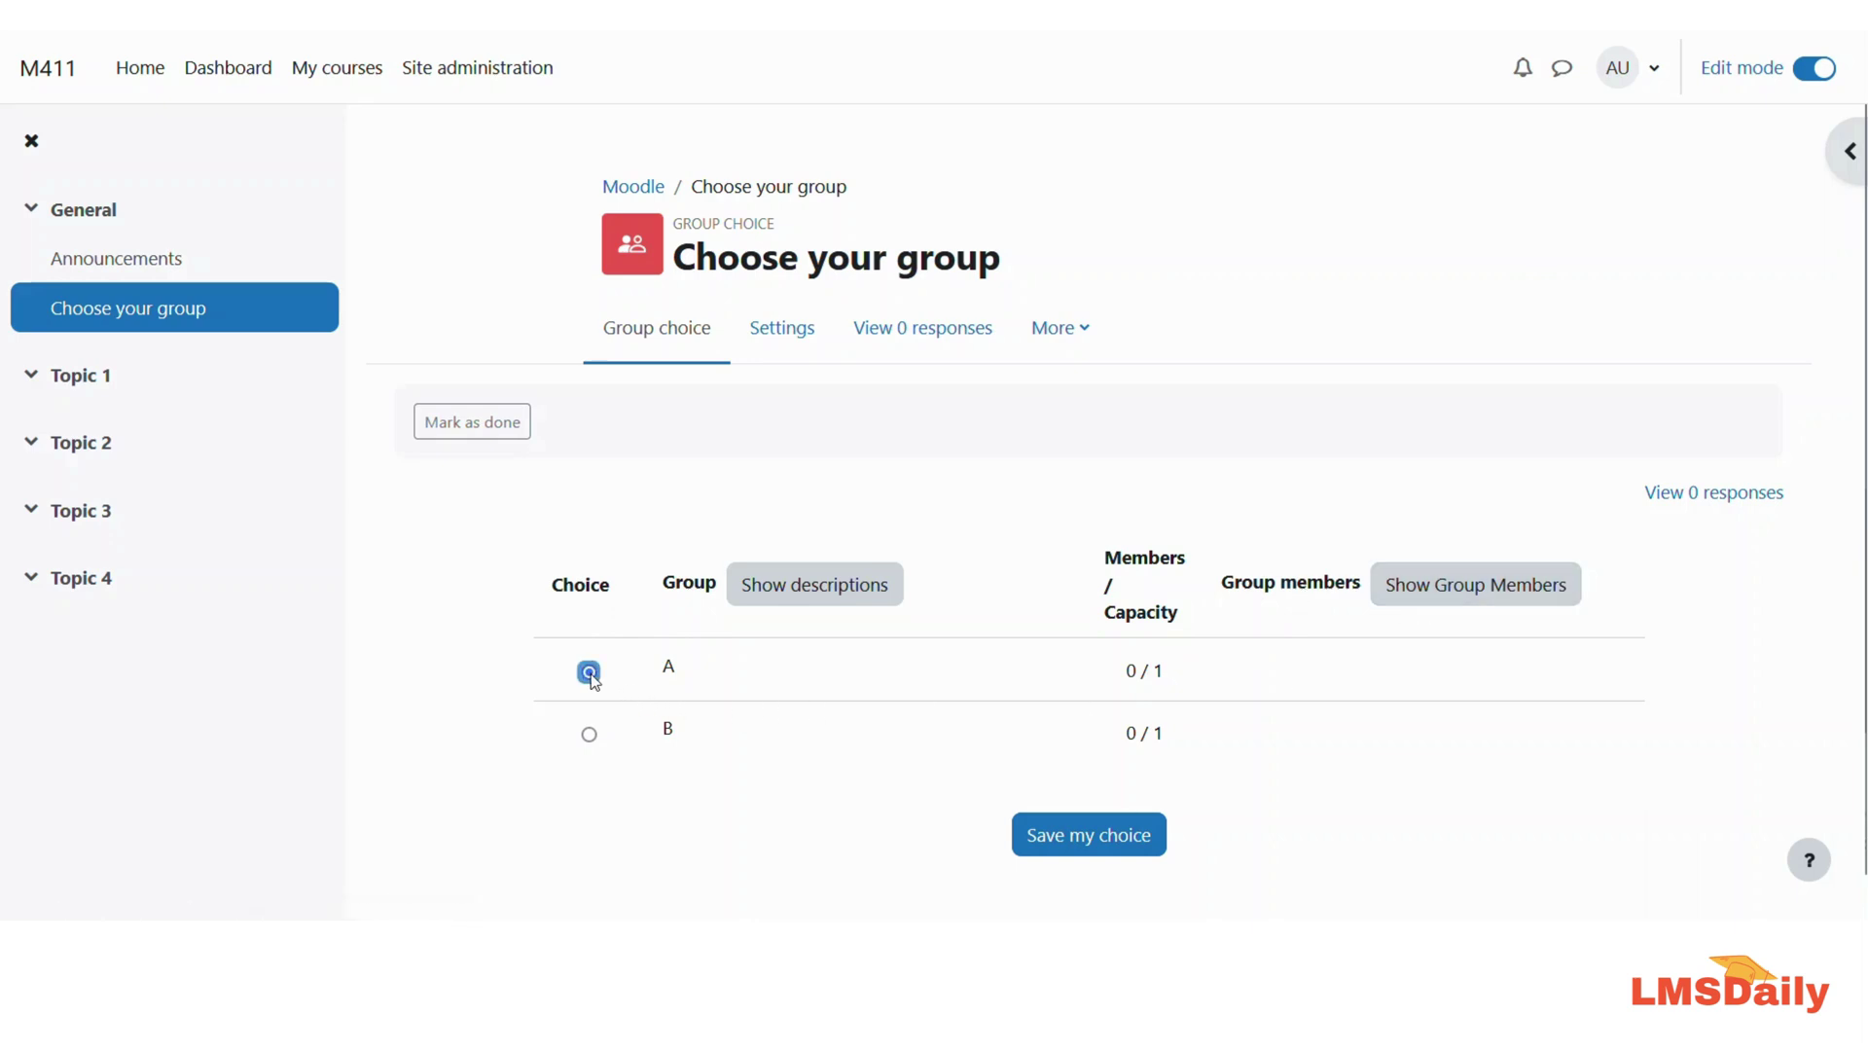
click(1093, 850)
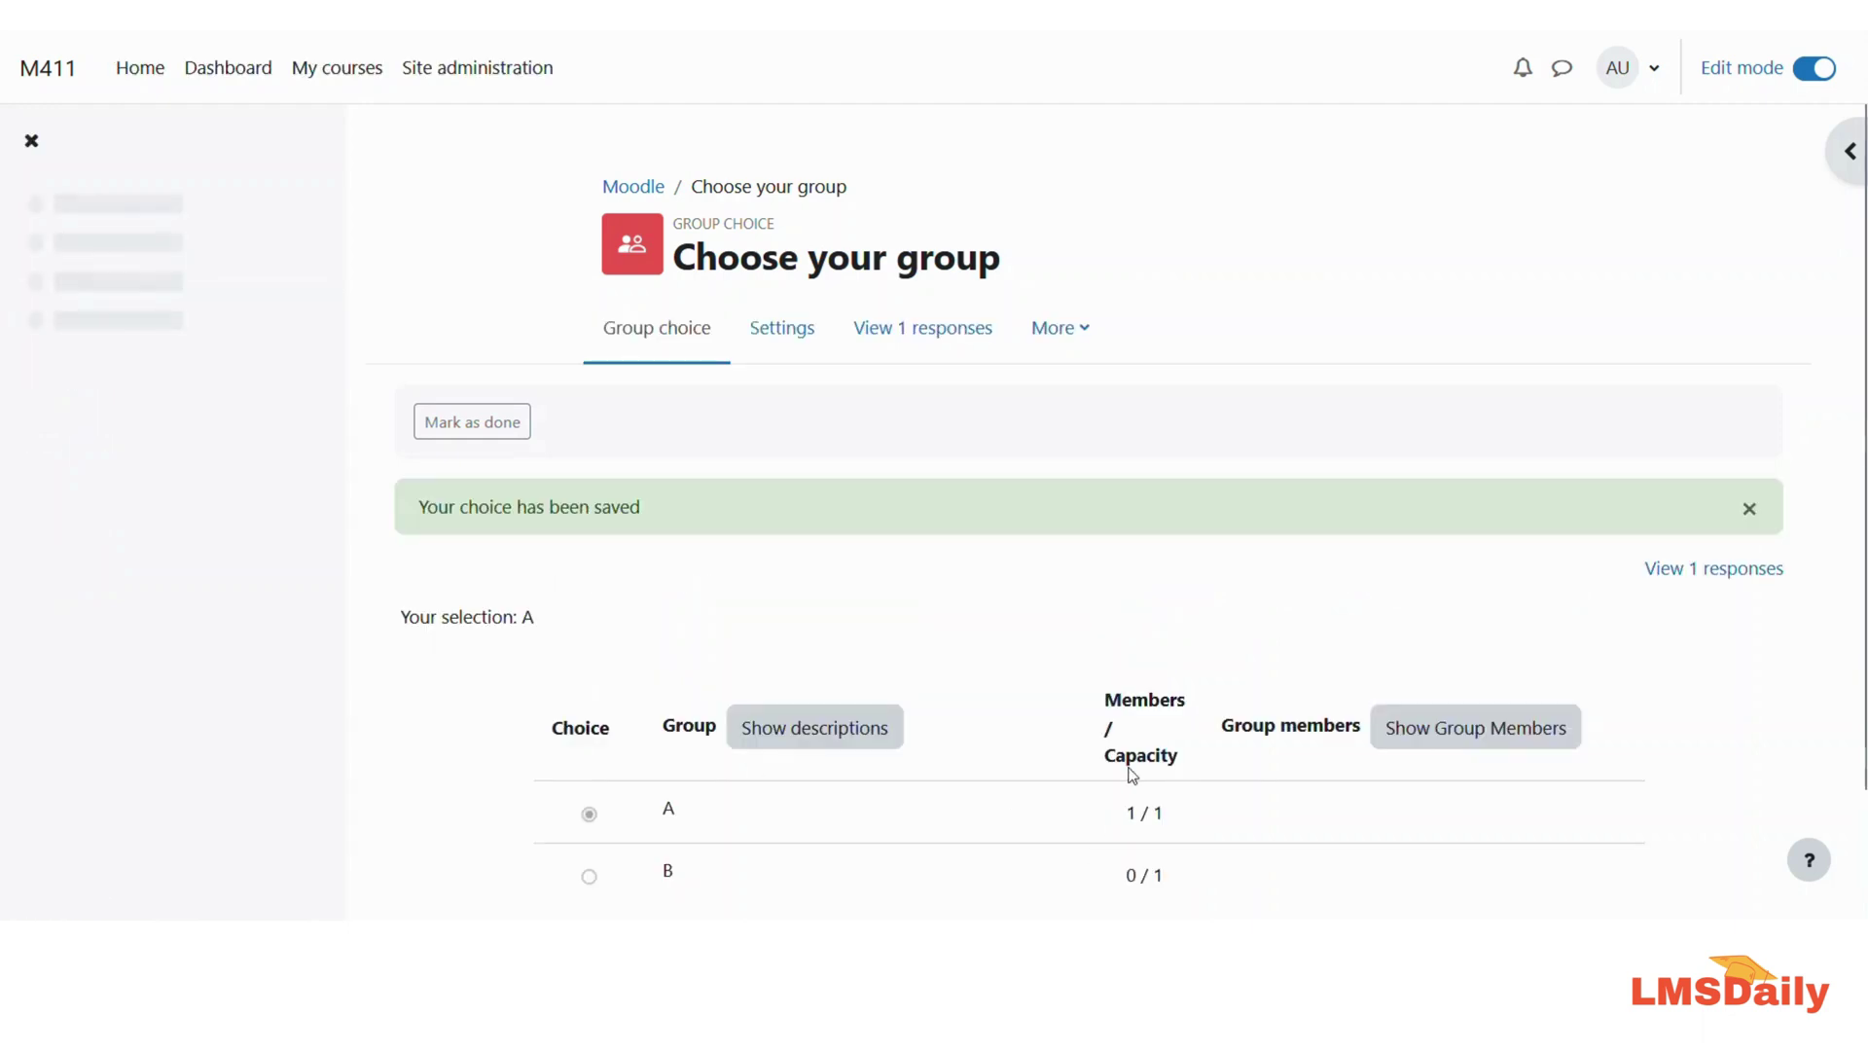
scroll(1128, 776, down, 1)
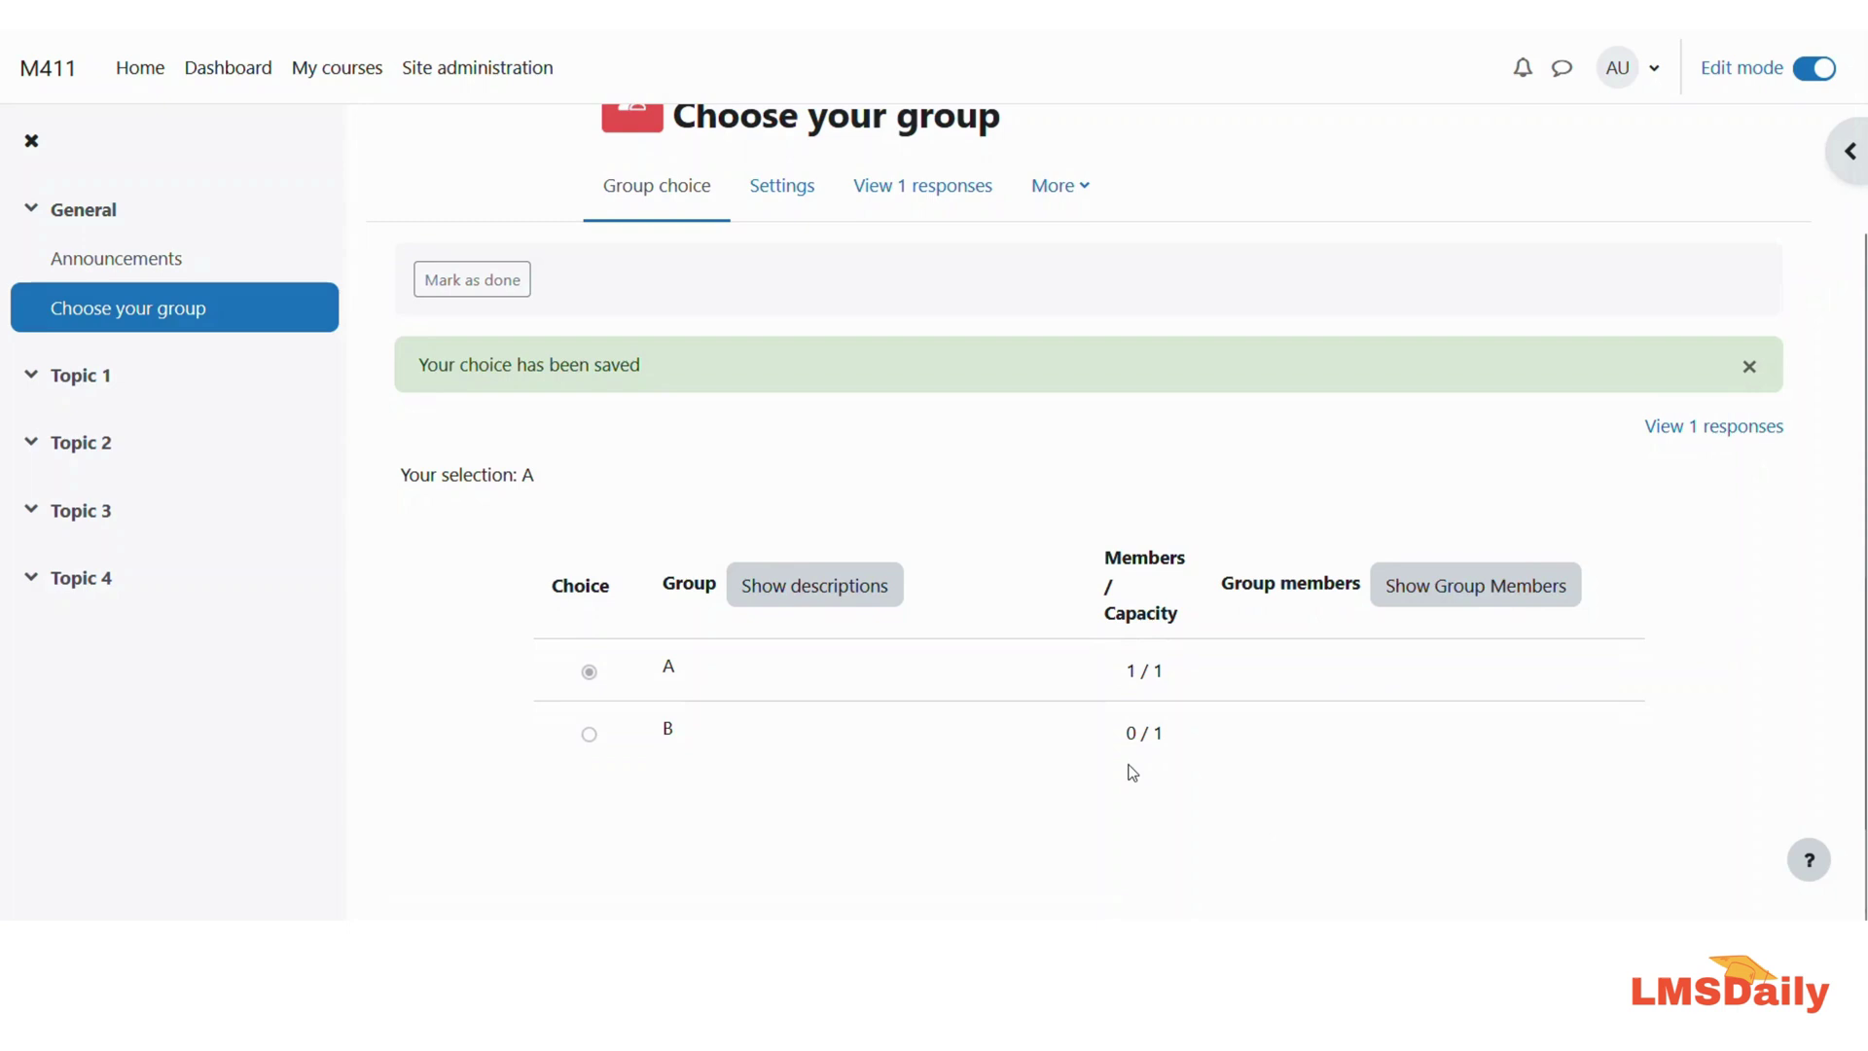